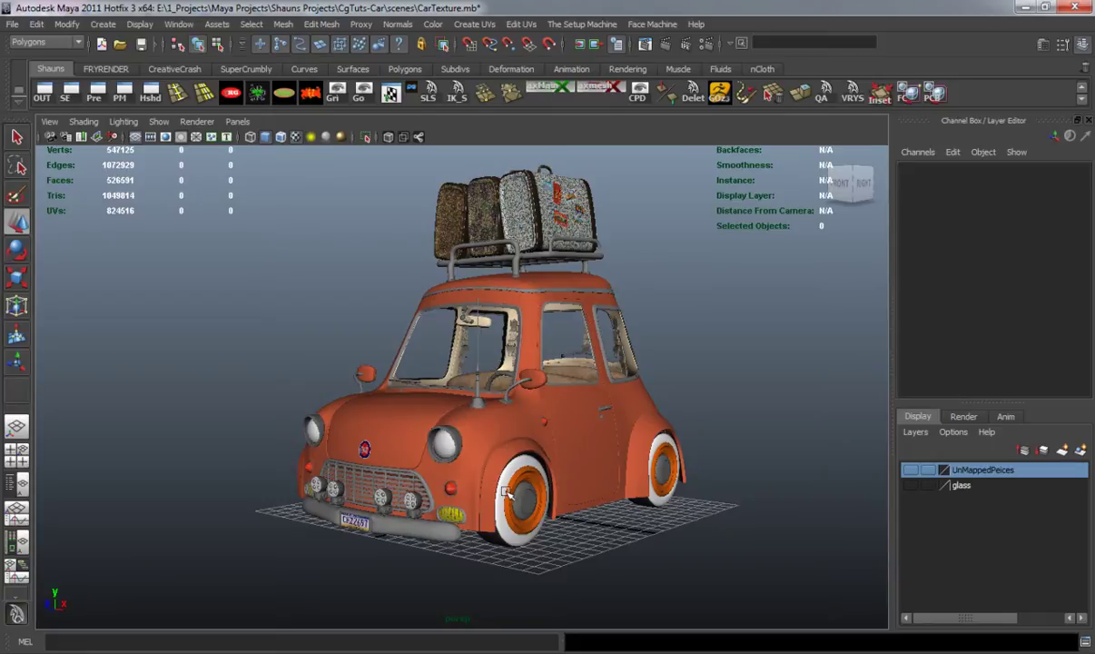
- Examine the textured car model from several angles, including close up around the windshield, wipers and hood
{"action": "left_click_drag", "start_coordinate": [525, 522], "coordinate": [474, 502], "text": "alt"}
{"action": "middle_click_drag", "start_coordinate": [473, 502], "coordinate": [475, 438], "text": "alt"}
{"action": "right_click_drag", "start_coordinate": [475, 438], "coordinate": [276, 482], "text": "alt"}
{"action": "left_click_drag", "start_coordinate": [276, 482], "coordinate": [380, 505], "text": "alt"}
{"action": "middle_click_drag", "start_coordinate": [381, 474], "coordinate": [391, 531], "text": "alt"}
{"action": "left_click_drag", "start_coordinate": [391, 531], "coordinate": [403, 480], "text": "alt"}
{"action": "right_click_drag", "start_coordinate": [451, 471], "coordinate": [418, 465], "text": "alt"}
{"action": "left_click_drag", "start_coordinate": [414, 457], "coordinate": [516, 499], "text": "alt"}
{"action": "right_click_drag", "start_coordinate": [438, 467], "coordinate": [563, 403], "text": "alt"}
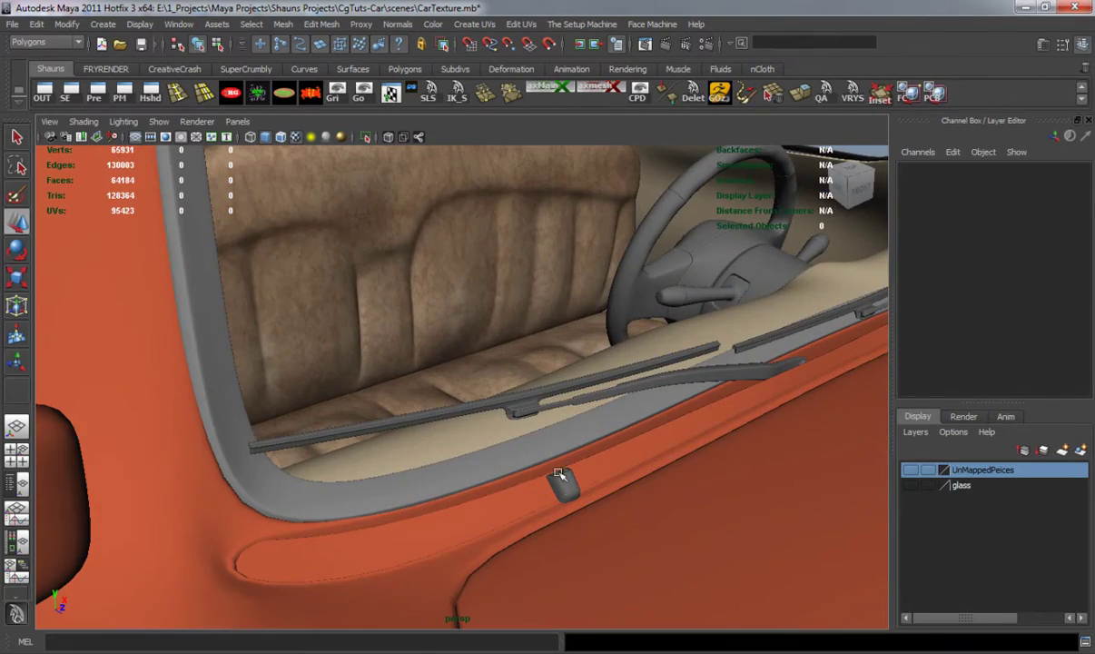
{"action": "scroll", "coordinate": [560, 483], "scroll_direction": "down", "scroll_amount": 8}
{"action": "left_click_drag", "start_coordinate": [550, 494], "coordinate": [384, 468], "text": "alt"}
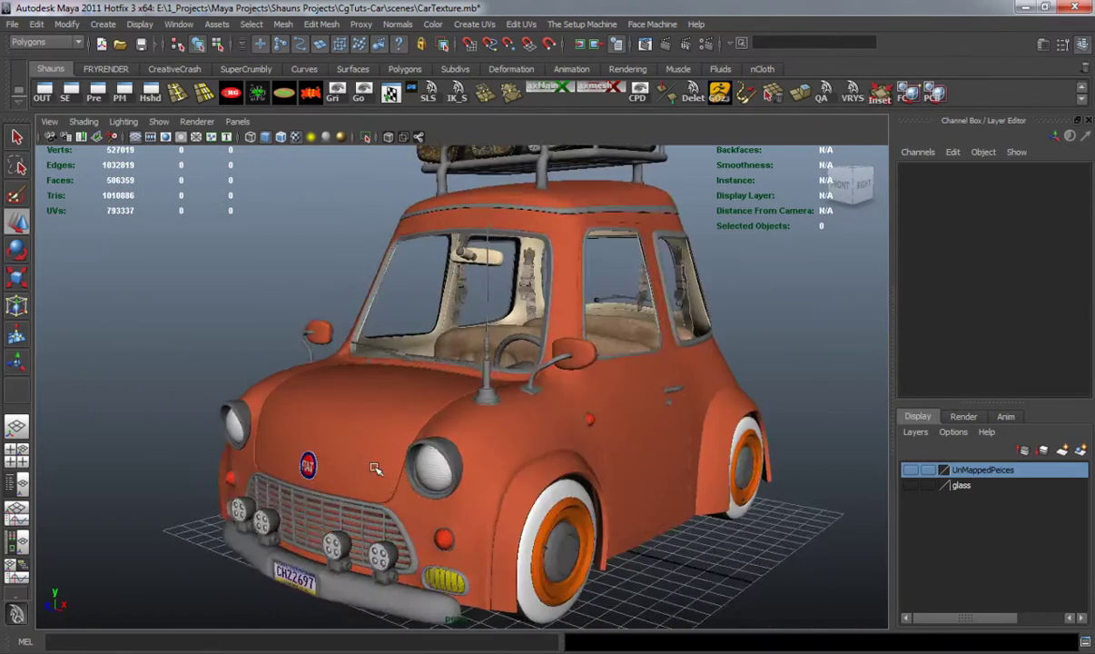
{"action": "right_click_drag", "start_coordinate": [384, 468], "coordinate": [273, 465], "text": "alt"}
{"action": "left_click_drag", "start_coordinate": [274, 465], "coordinate": [286, 453], "text": "alt"}
{"action": "middle_click_drag", "start_coordinate": [360, 429], "coordinate": [367, 496], "text": "alt"}
{"action": "right_click_drag", "start_coordinate": [367, 472], "coordinate": [381, 495], "text": "alt"}
{"action": "left_click_drag", "start_coordinate": [381, 495], "coordinate": [379, 500], "text": "alt"}
{"action": "middle_click_drag", "start_coordinate": [401, 512], "coordinate": [400, 486], "text": "alt"}
{"action": "left_click_drag", "start_coordinate": [400, 485], "coordinate": [398, 488], "text": "alt"}
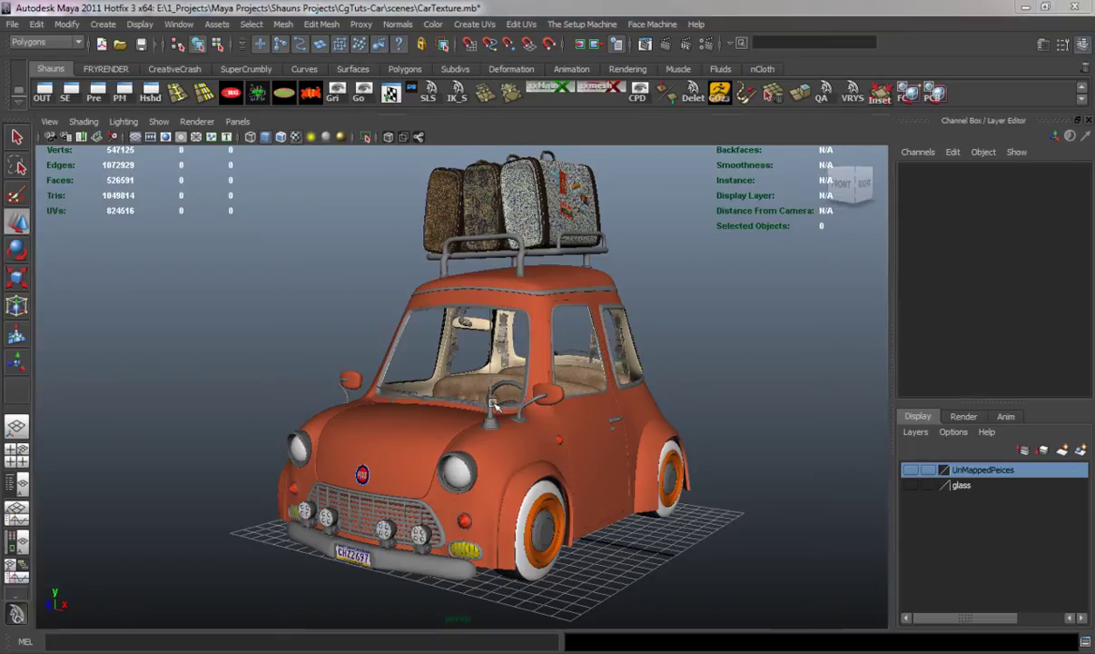
- Select the small valve on the front wheel's rim and graph its WheelNipples material in the Hypershade
{"action": "left_click_drag", "start_coordinate": [448, 128], "coordinate": [119, 110]}
{"action": "middle_click_drag", "start_coordinate": [597, 487], "coordinate": [605, 386], "text": "alt"}
{"action": "scroll", "coordinate": [564, 420], "scroll_direction": "up", "scroll_amount": 10}
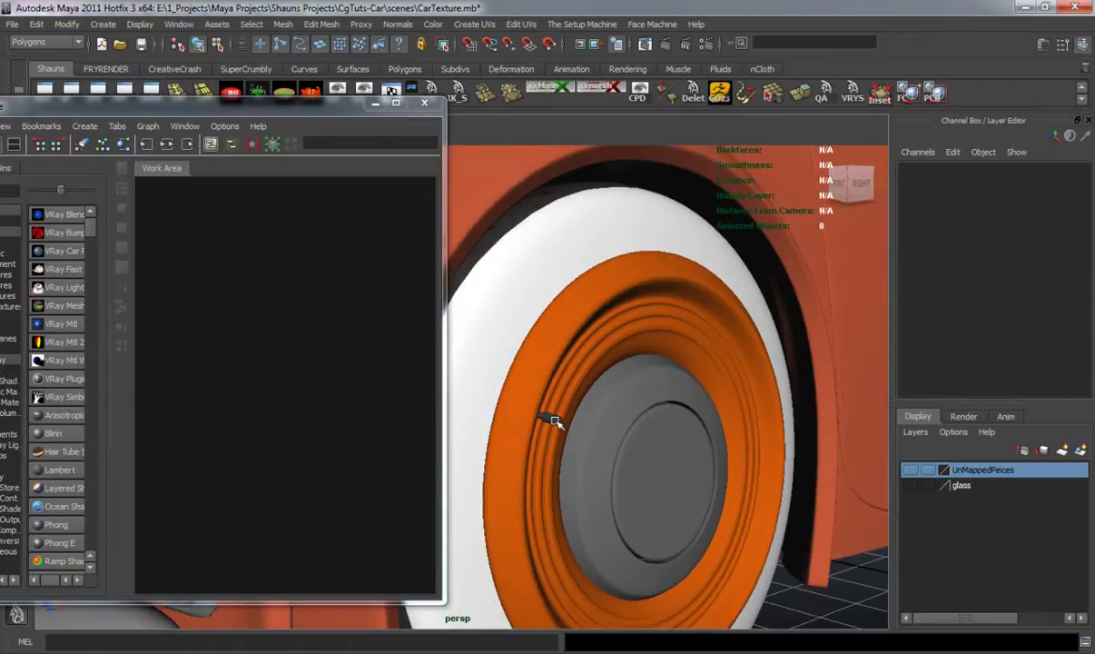
{"action": "left_click", "coordinate": [553, 419]}
{"action": "mouse_move", "coordinate": [210, 103]}
{"action": "left_mouse_down"}
{"action": "mouse_move", "coordinate": [344, 83]}
{"action": "mouse_move", "coordinate": [284, 110]}
{"action": "mouse_move", "coordinate": [213, 117]}
{"action": "left_mouse_up"}
{"action": "left_click", "coordinate": [258, 125]}
- Select the small valves on both the front and rear wheels of the car's side
{"action": "scroll", "coordinate": [615, 420], "scroll_direction": "down", "scroll_amount": 8}
{"action": "left_click_drag", "start_coordinate": [617, 422], "coordinate": [555, 450], "text": "alt"}
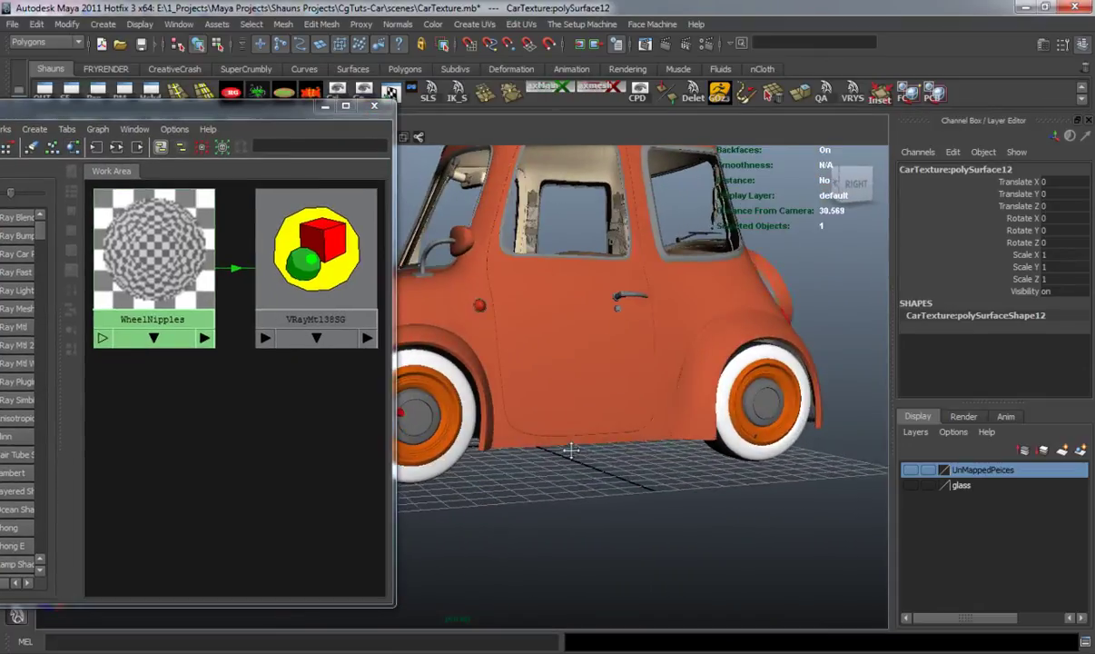
{"action": "scroll", "coordinate": [556, 453], "scroll_direction": "up", "scroll_amount": 3}
{"action": "middle_click_drag", "start_coordinate": [557, 453], "coordinate": [581, 444], "text": "alt"}
{"action": "left_click_drag", "start_coordinate": [581, 444], "coordinate": [569, 447], "text": "alt"}
{"action": "left_click", "coordinate": [522, 401]}
{"action": "middle_click_drag", "start_coordinate": [736, 453], "coordinate": [625, 451], "text": "alt"}
{"action": "left_click_drag", "start_coordinate": [625, 450], "coordinate": [609, 448], "text": "alt"}
{"action": "left_click", "coordinate": [649, 417], "text": "shift"}
- Add the door's keyhole and the door handle parts to the selection
{"action": "left_click_drag", "start_coordinate": [511, 430], "coordinate": [555, 438], "text": "alt"}
{"action": "middle_click_drag", "start_coordinate": [555, 439], "coordinate": [576, 488], "text": "alt"}
{"action": "scroll", "coordinate": [576, 488], "scroll_direction": "up", "scroll_amount": 4}
{"action": "left_click", "coordinate": [661, 389], "text": "shift"}
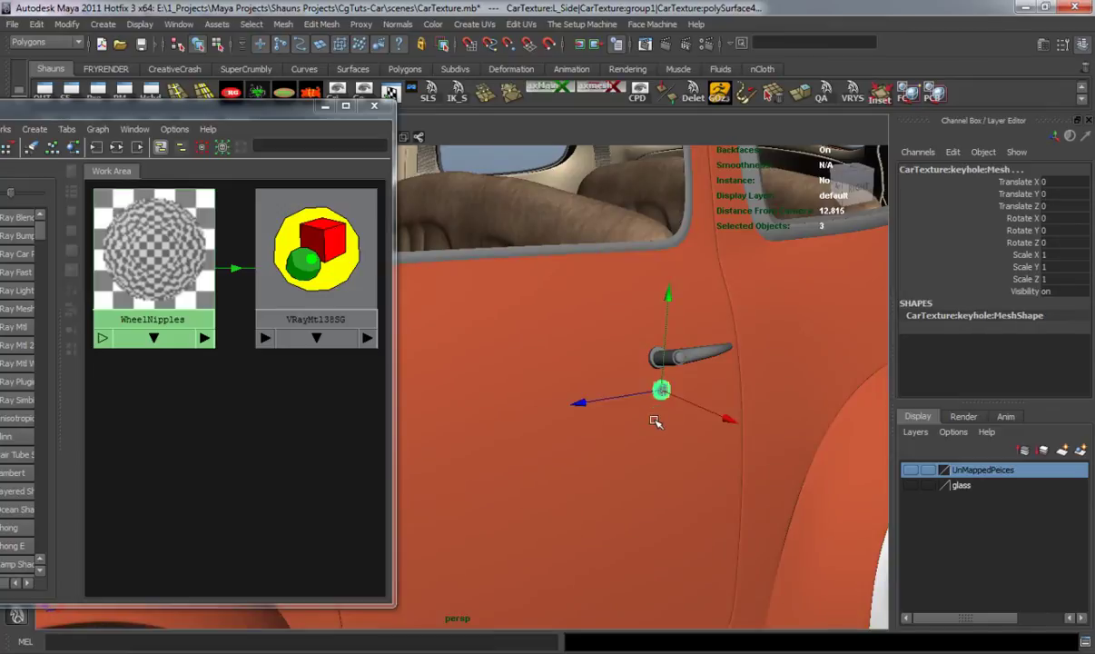
{"action": "left_click", "coordinate": [686, 357], "text": "shift"}
{"action": "left_click_drag", "start_coordinate": [555, 437], "coordinate": [547, 438], "text": "alt"}
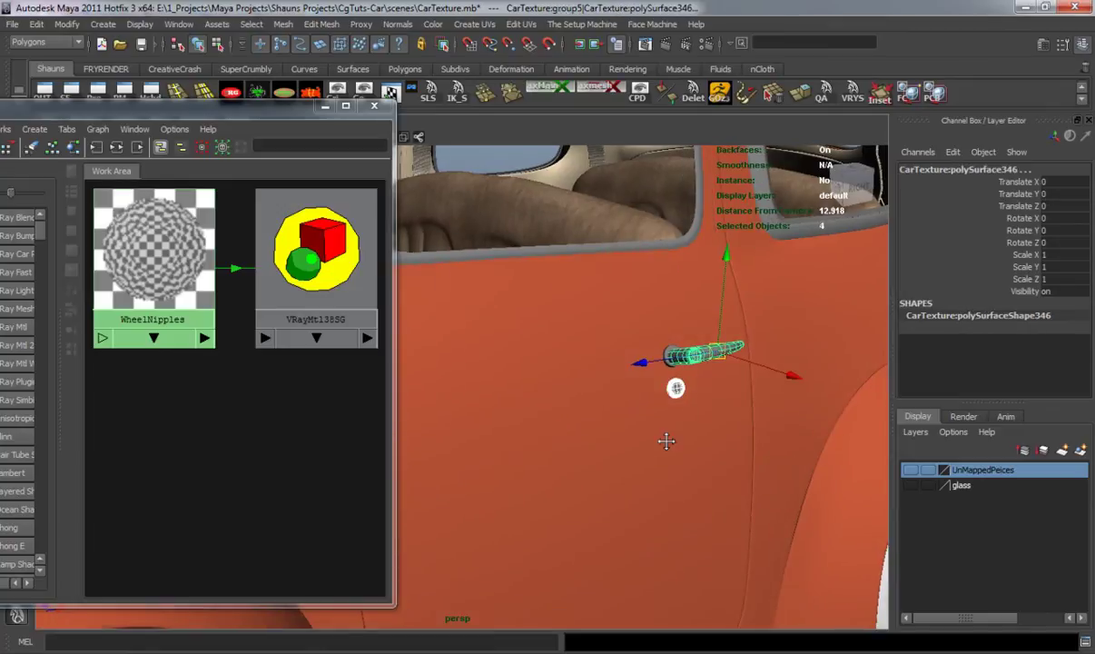
{"action": "scroll", "coordinate": [583, 464], "scroll_direction": "up", "scroll_amount": 6}
{"action": "left_click", "coordinate": [588, 391], "text": "shift"}
- Add the side mirror's curved arm and its base plate to the selection
{"action": "scroll", "coordinate": [496, 449], "scroll_direction": "down", "scroll_amount": 8}
{"action": "left_click_drag", "start_coordinate": [499, 451], "coordinate": [567, 453], "text": "alt"}
{"action": "middle_click_drag", "start_coordinate": [566, 453], "coordinate": [573, 441], "text": "alt"}
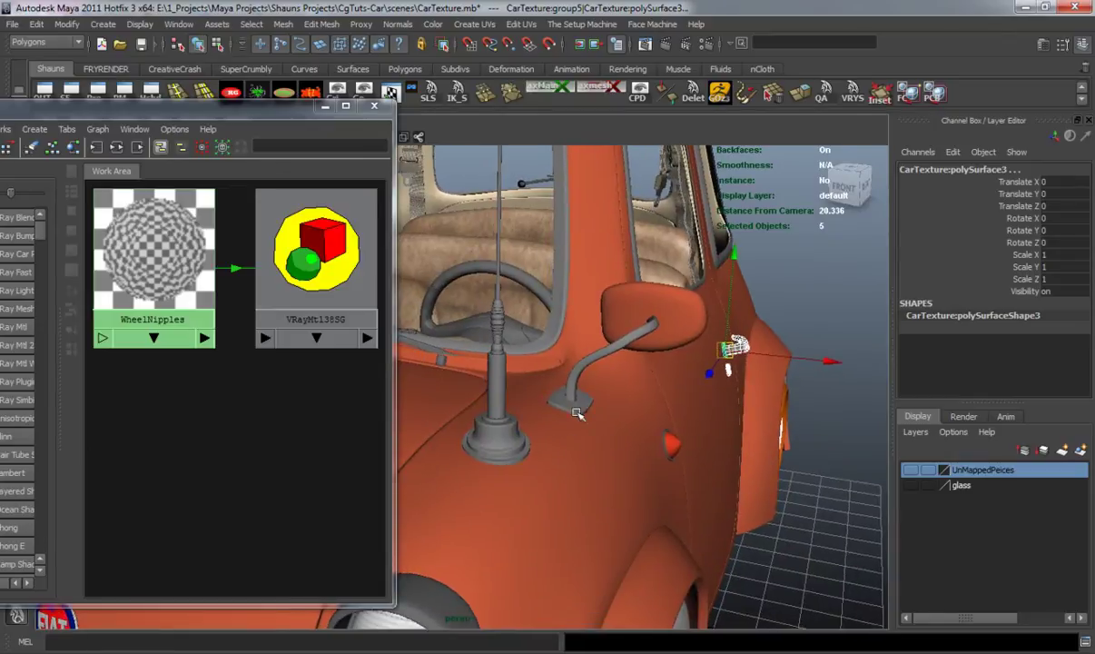
{"action": "left_click", "coordinate": [583, 365], "text": "shift"}
{"action": "left_click", "coordinate": [576, 406], "text": "shift"}
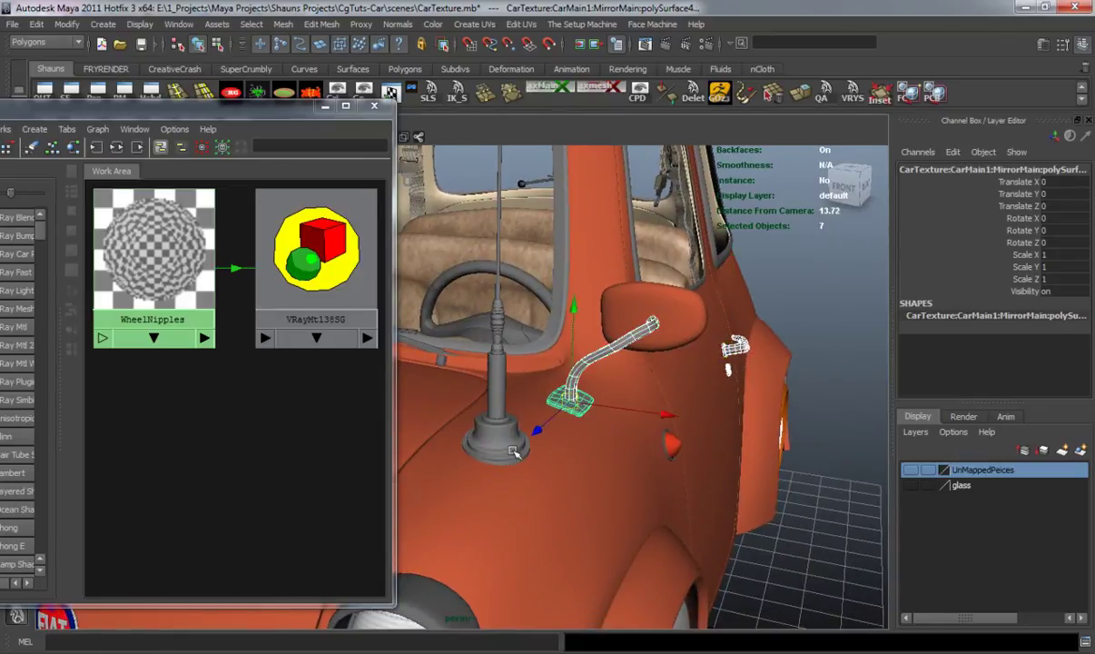
- Add the antenna's ribbed collar and the thin rod sections above it to the selection
{"action": "middle_click_drag", "start_coordinate": [515, 451], "coordinate": [521, 475], "text": "alt"}
{"action": "scroll", "coordinate": [529, 459], "scroll_direction": "up", "scroll_amount": 3}
{"action": "left_click", "coordinate": [569, 373]}
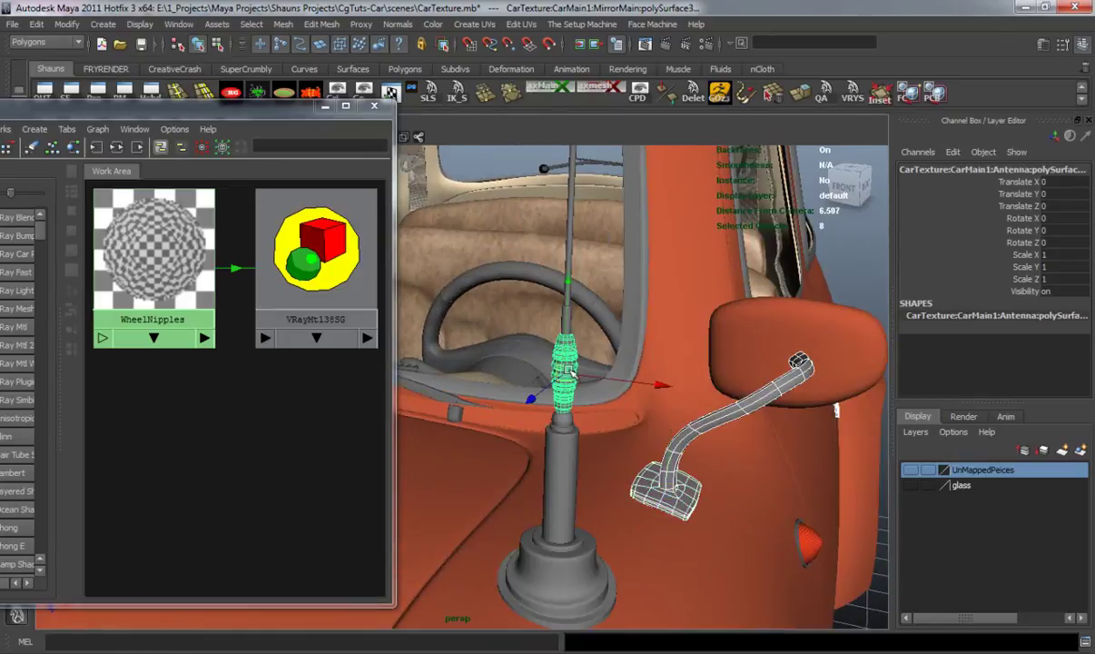
{"action": "left_click", "coordinate": [570, 227], "text": "shift"}
{"action": "left_click", "coordinate": [568, 324], "text": "shift"}
- Add the headlight trim and the front bumper to the selection
{"action": "scroll", "coordinate": [545, 394], "scroll_direction": "down", "scroll_amount": 9}
{"action": "mouse_move", "coordinate": [545, 394]}
{"action": "left_mouse_down", "text": "alt"}
{"action": "mouse_move", "coordinate": [531, 411]}
{"action": "mouse_move", "coordinate": [598, 391]}
{"action": "mouse_move", "coordinate": [558, 385]}
{"action": "left_mouse_up", "text": "alt"}
{"action": "middle_click_drag", "start_coordinate": [558, 384], "coordinate": [536, 388], "text": "alt"}
{"action": "scroll", "coordinate": [515, 385], "scroll_direction": "up", "scroll_amount": 6}
{"action": "left_click_drag", "start_coordinate": [513, 385], "coordinate": [620, 394], "text": "alt"}
{"action": "scroll", "coordinate": [618, 474], "scroll_direction": "down", "scroll_amount": 4}
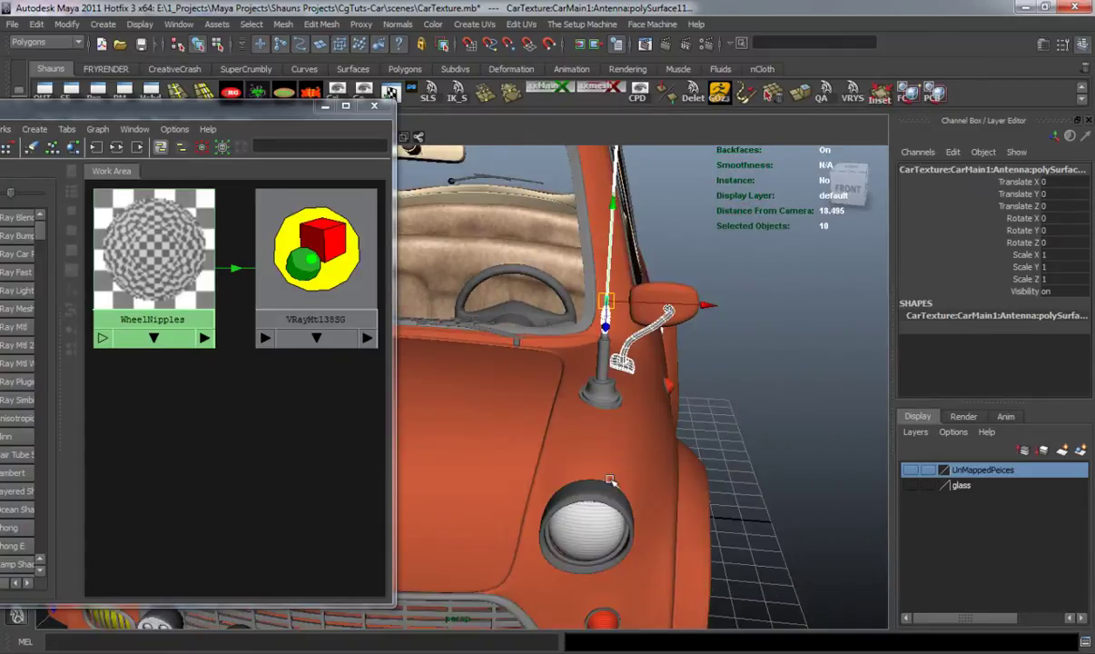
{"action": "middle_click_drag", "start_coordinate": [611, 482], "coordinate": [607, 382], "text": "alt"}
{"action": "left_click_drag", "start_coordinate": [607, 382], "coordinate": [600, 394], "text": "alt"}
{"action": "left_click_drag", "start_coordinate": [627, 329], "coordinate": [584, 400], "text": "alt"}
{"action": "scroll", "coordinate": [584, 401], "scroll_direction": "up", "scroll_amount": 3}
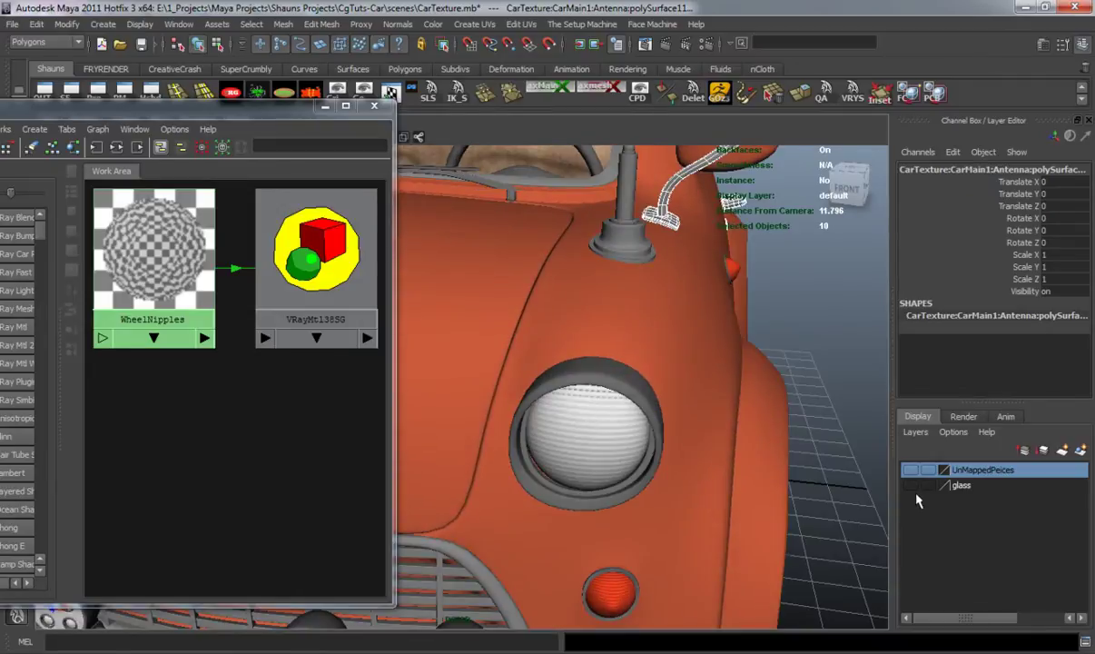
{"action": "left_click_drag", "start_coordinate": [618, 292], "coordinate": [615, 329], "text": "alt"}
{"action": "middle_click_drag", "start_coordinate": [549, 518], "coordinate": [556, 416], "text": "alt"}
{"action": "left_click", "coordinate": [572, 390], "text": "shift"}
{"action": "scroll", "coordinate": [520, 461], "scroll_direction": "down", "scroll_amount": 8}
{"action": "left_click_drag", "start_coordinate": [536, 460], "coordinate": [596, 460], "text": "alt"}
{"action": "scroll", "coordinate": [597, 460], "scroll_direction": "up", "scroll_amount": 3}
{"action": "left_click", "coordinate": [611, 355], "text": "shift"}
{"action": "left_click", "coordinate": [637, 570], "text": "shift"}
- Add the leftmost fog light's housing, one side bolt and its U-shaped mounting bracket to the selection
{"action": "left_click_drag", "start_coordinate": [674, 579], "coordinate": [615, 573], "text": "alt"}
{"action": "middle_click_drag", "start_coordinate": [615, 573], "coordinate": [628, 489], "text": "alt"}
{"action": "scroll", "coordinate": [625, 491], "scroll_direction": "up", "scroll_amount": 3}
{"action": "left_click_drag", "start_coordinate": [620, 494], "coordinate": [616, 490], "text": "alt"}
{"action": "middle_click_drag", "start_coordinate": [566, 476], "coordinate": [545, 436], "text": "alt"}
{"action": "right_click_drag", "start_coordinate": [589, 462], "coordinate": [719, 455], "text": "alt"}
{"action": "left_click", "coordinate": [627, 372], "text": "shift"}
{"action": "left_click", "coordinate": [606, 428], "text": "shift"}
{"action": "left_click", "coordinate": [646, 484], "text": "shift"}
- Add the leftmost fog light's bottom nut, base cylinder and opposite side bolt to the selection
{"action": "left_click_drag", "start_coordinate": [637, 533], "coordinate": [601, 528], "text": "alt"}
{"action": "right_click_drag", "start_coordinate": [601, 527], "coordinate": [650, 520], "text": "alt"}
{"action": "middle_click_drag", "start_coordinate": [589, 516], "coordinate": [629, 508], "text": "alt"}
{"action": "right_click_drag", "start_coordinate": [629, 508], "coordinate": [674, 508], "text": "alt"}
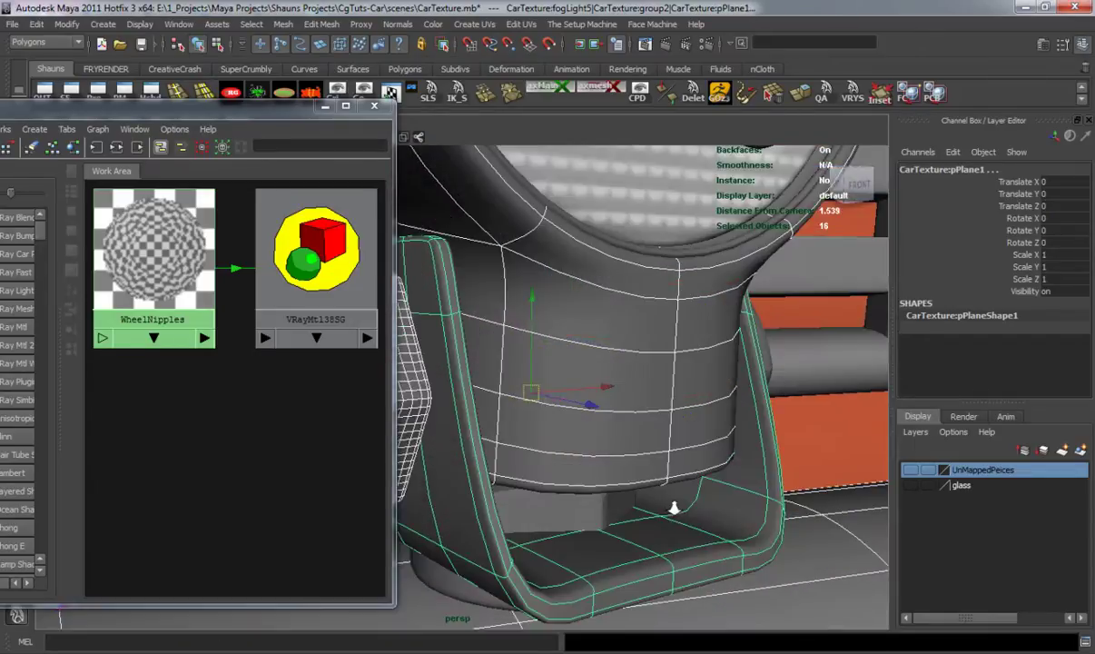
{"action": "left_click", "coordinate": [549, 511]}
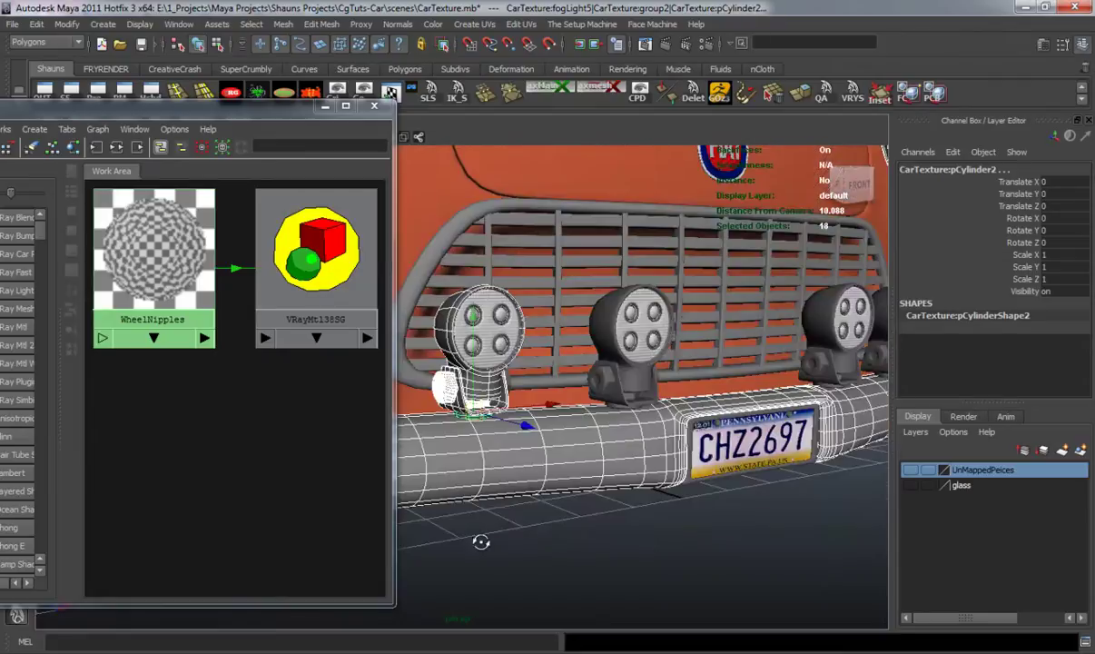
{"action": "left_click_drag", "start_coordinate": [482, 543], "coordinate": [689, 534], "text": "alt"}
{"action": "right_click_drag", "start_coordinate": [690, 533], "coordinate": [754, 531], "text": "alt"}
{"action": "middle_click_drag", "start_coordinate": [545, 518], "coordinate": [639, 457], "text": "alt"}
{"action": "right_click_drag", "start_coordinate": [638, 456], "coordinate": [757, 460], "text": "alt"}
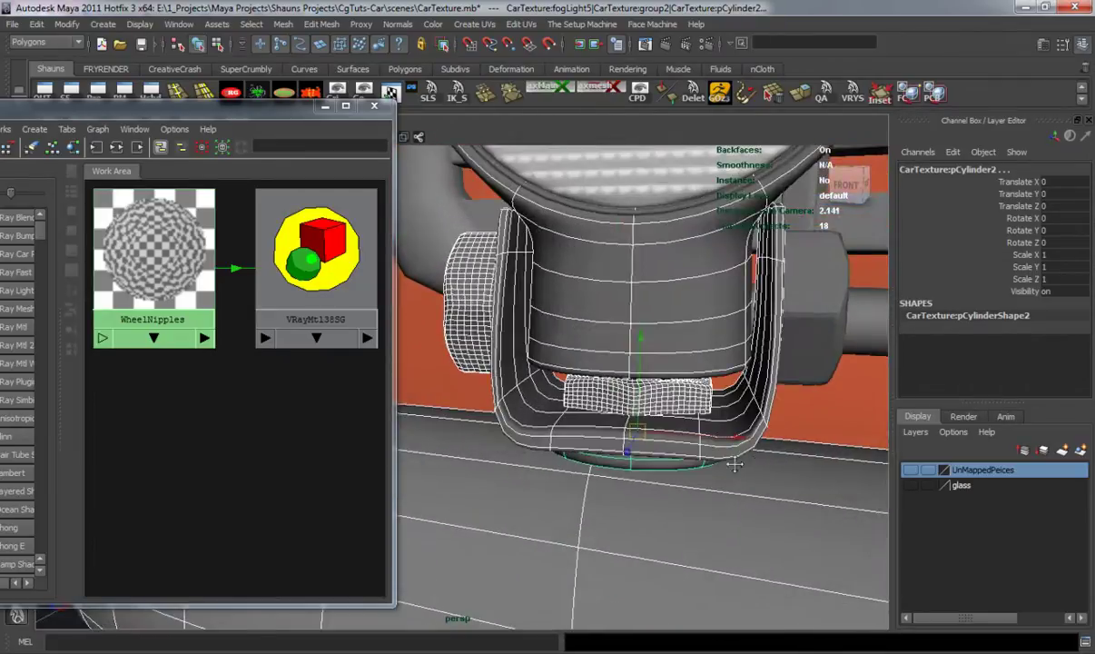
{"action": "middle_click_drag", "start_coordinate": [758, 460], "coordinate": [723, 467], "text": "alt"}
{"action": "left_click", "coordinate": [654, 388], "text": "shift"}
- Add the four ring trims around the leftmost fog light's bulbs to the selection
{"action": "middle_click_drag", "start_coordinate": [587, 351], "coordinate": [620, 409], "text": "alt"}
{"action": "right_click_drag", "start_coordinate": [619, 409], "coordinate": [655, 409], "text": "alt"}
{"action": "left_click", "coordinate": [482, 293], "text": "shift"}
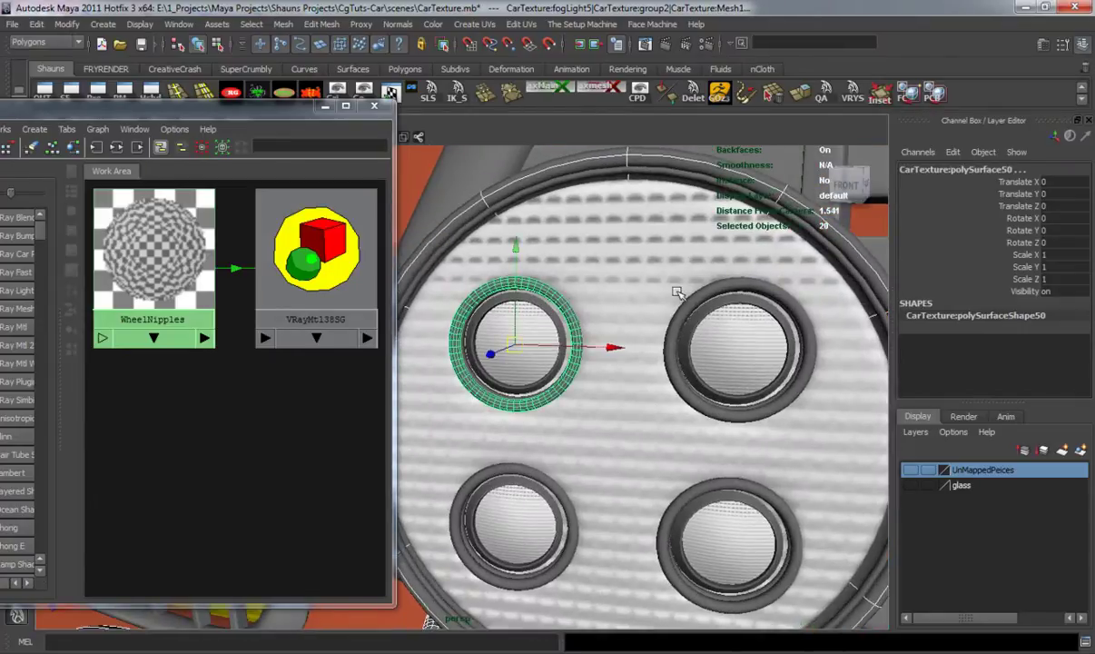
{"action": "left_click", "coordinate": [661, 295], "text": "shift"}
{"action": "left_click", "coordinate": [675, 502], "text": "shift"}
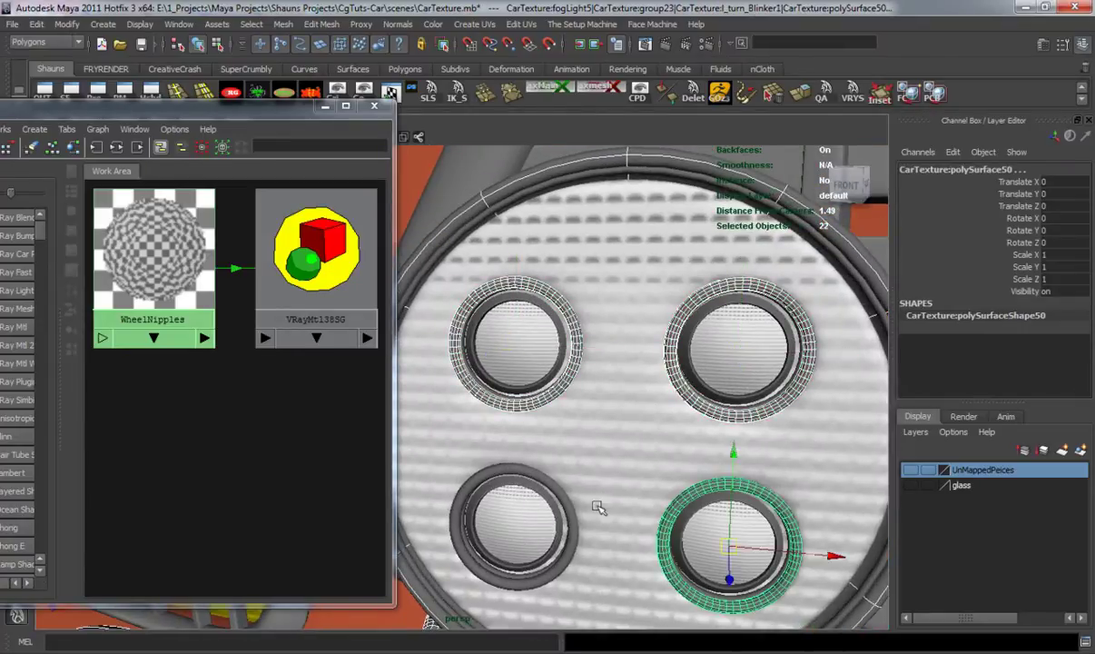
{"action": "left_click", "coordinate": [538, 477], "text": "shift"}
- Add the four bulb ring trims of the second fog light from the left to the selection, leaving out its lens
{"action": "mouse_move", "coordinate": [716, 480]}
{"action": "right_mouse_down", "text": "alt"}
{"action": "mouse_move", "coordinate": [689, 478]}
{"action": "mouse_move", "coordinate": [701, 472]}
{"action": "right_mouse_up", "text": "alt"}
{"action": "middle_click_drag", "start_coordinate": [616, 421], "coordinate": [572, 478], "text": "alt"}
{"action": "mouse_move", "coordinate": [541, 445]}
{"action": "right_mouse_down", "text": "alt"}
{"action": "mouse_move", "coordinate": [584, 450]}
{"action": "mouse_move", "coordinate": [551, 450]}
{"action": "right_mouse_up", "text": "alt"}
{"action": "middle_click_drag", "start_coordinate": [551, 449], "coordinate": [611, 425], "text": "alt"}
{"action": "right_click_drag", "start_coordinate": [569, 445], "coordinate": [588, 444], "text": "alt"}
{"action": "left_click", "coordinate": [661, 423], "text": "shift"}
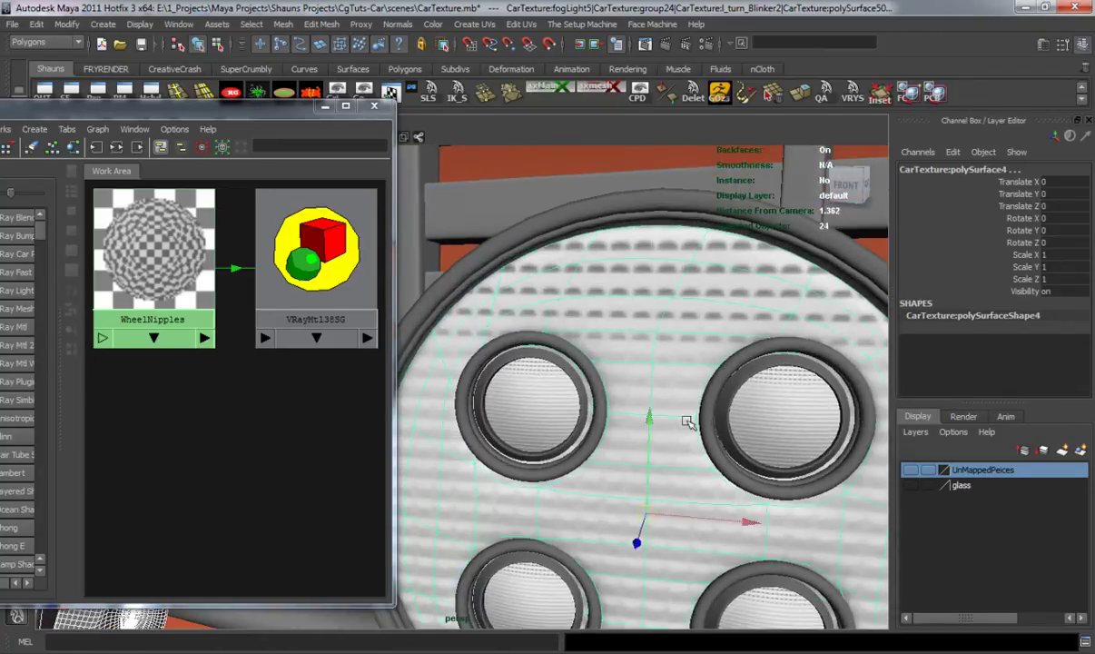
{"action": "key", "text": "ctrl+z"}
{"action": "left_click", "coordinate": [602, 407], "text": "shift"}
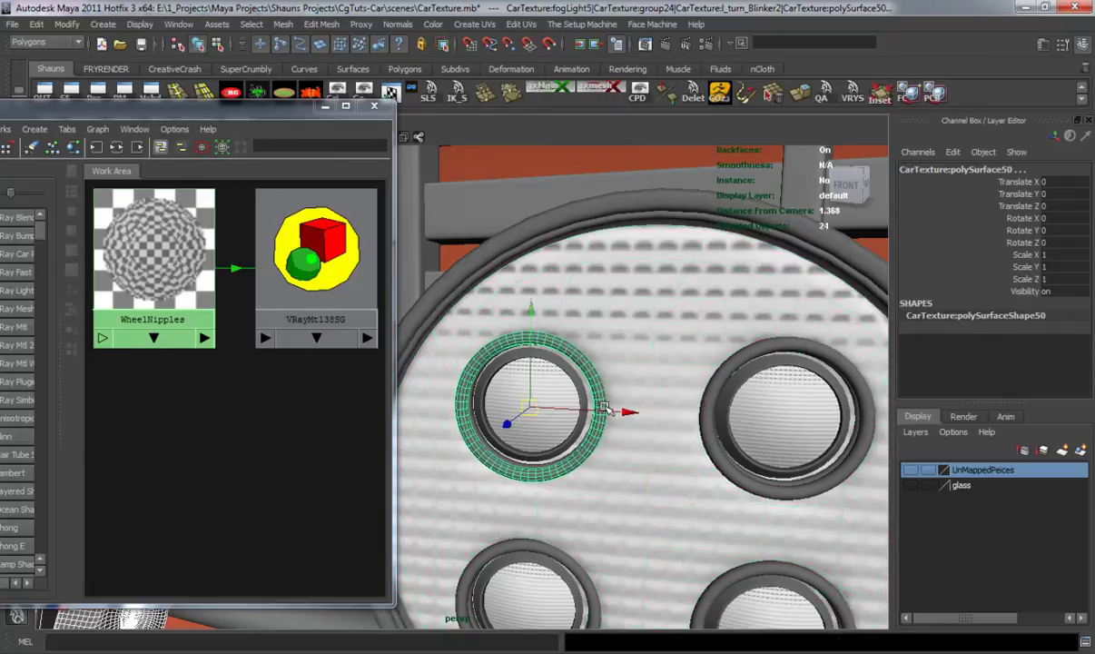
{"action": "left_click", "coordinate": [705, 411], "text": "shift"}
{"action": "middle_click_drag", "start_coordinate": [704, 485], "coordinate": [690, 444], "text": "alt"}
{"action": "left_click", "coordinate": [666, 423], "text": "shift"}
{"action": "left_click", "coordinate": [546, 428], "text": "shift"}
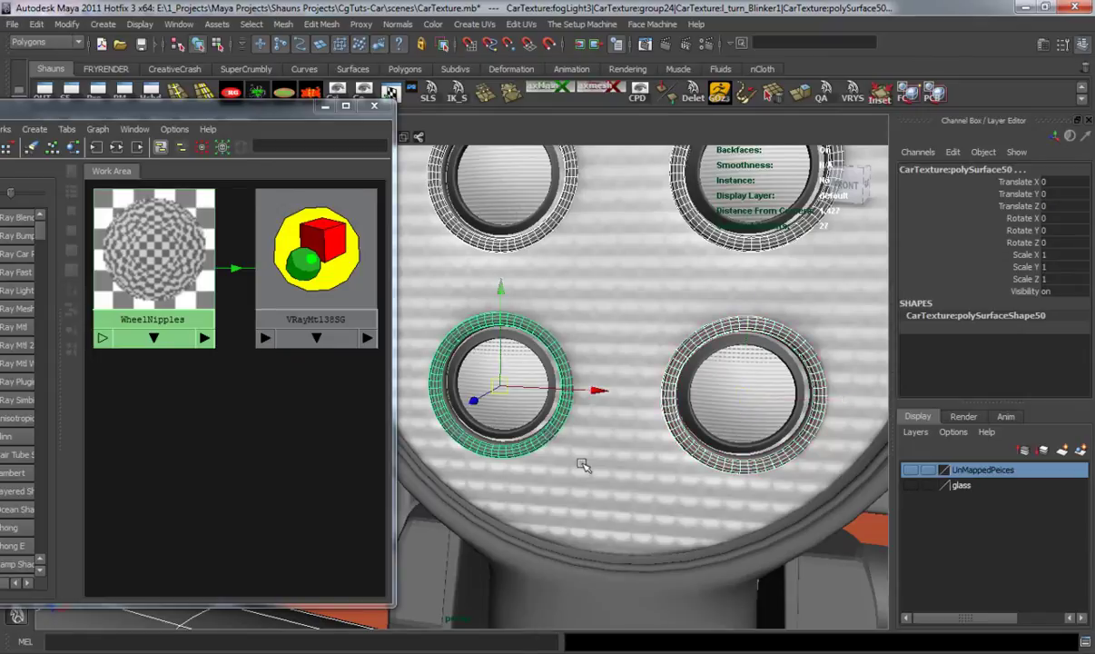
- Add the four bulb ring trims of the third fog light from the left to the selection, leaving out its lens
{"action": "scroll", "coordinate": [619, 470], "scroll_direction": "down", "scroll_amount": 8}
{"action": "middle_click_drag", "start_coordinate": [620, 470], "coordinate": [445, 467], "text": "alt"}
{"action": "middle_click_drag", "start_coordinate": [799, 470], "coordinate": [536, 473], "text": "alt"}
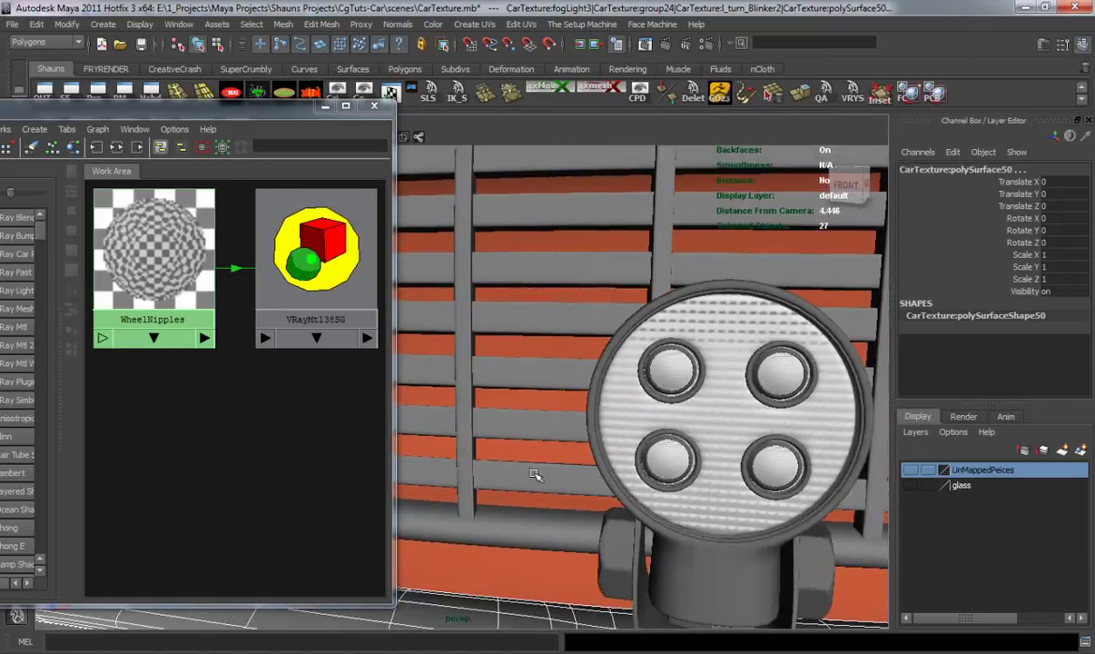
{"action": "middle_click_drag", "start_coordinate": [754, 459], "coordinate": [555, 474], "text": "alt"}
{"action": "right_click_drag", "start_coordinate": [555, 474], "coordinate": [582, 472], "text": "alt"}
{"action": "scroll", "coordinate": [582, 471], "scroll_direction": "up", "scroll_amount": 3}
{"action": "left_click", "coordinate": [564, 428]}
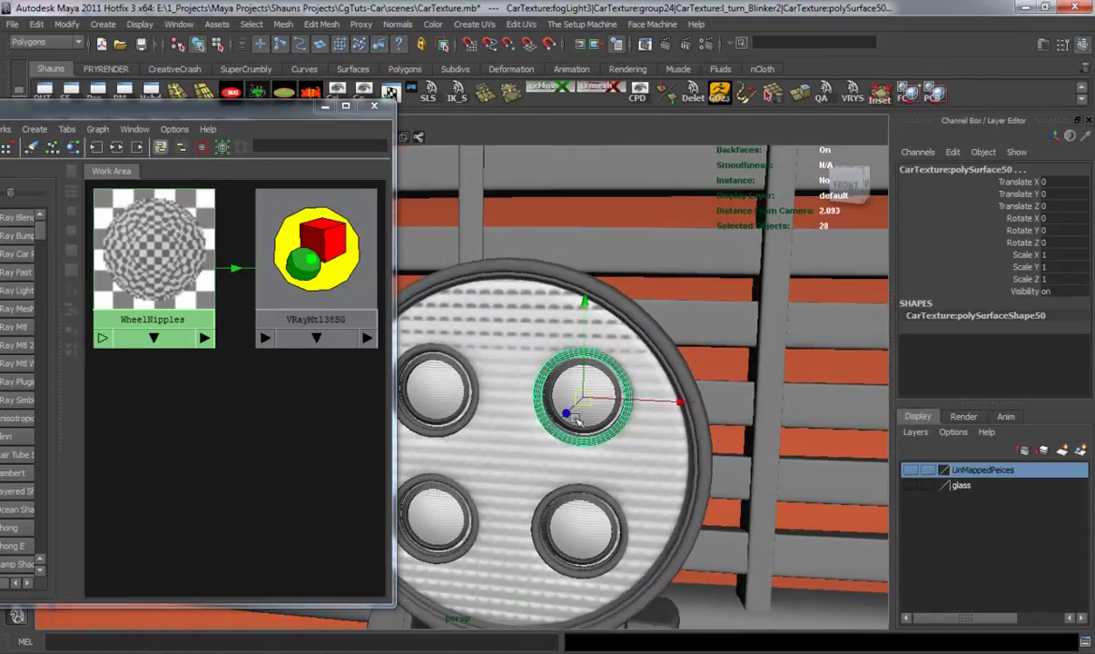
{"action": "left_click", "coordinate": [460, 389], "text": "shift"}
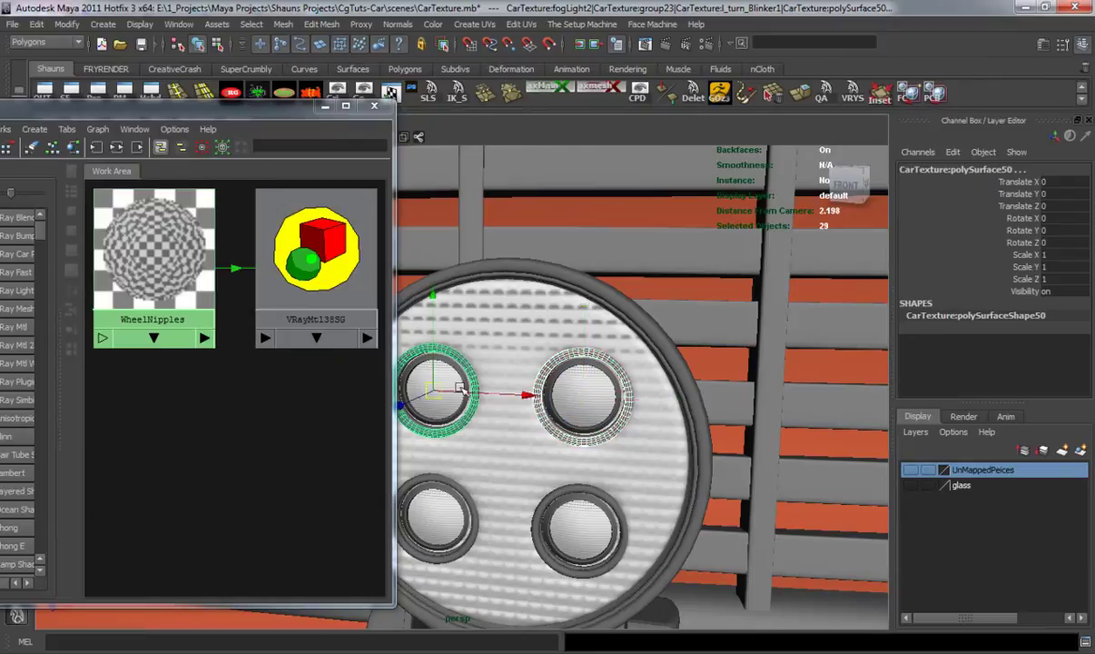
{"action": "left_click", "coordinate": [463, 487], "text": "shift"}
{"action": "key", "text": "ctrl+z"}
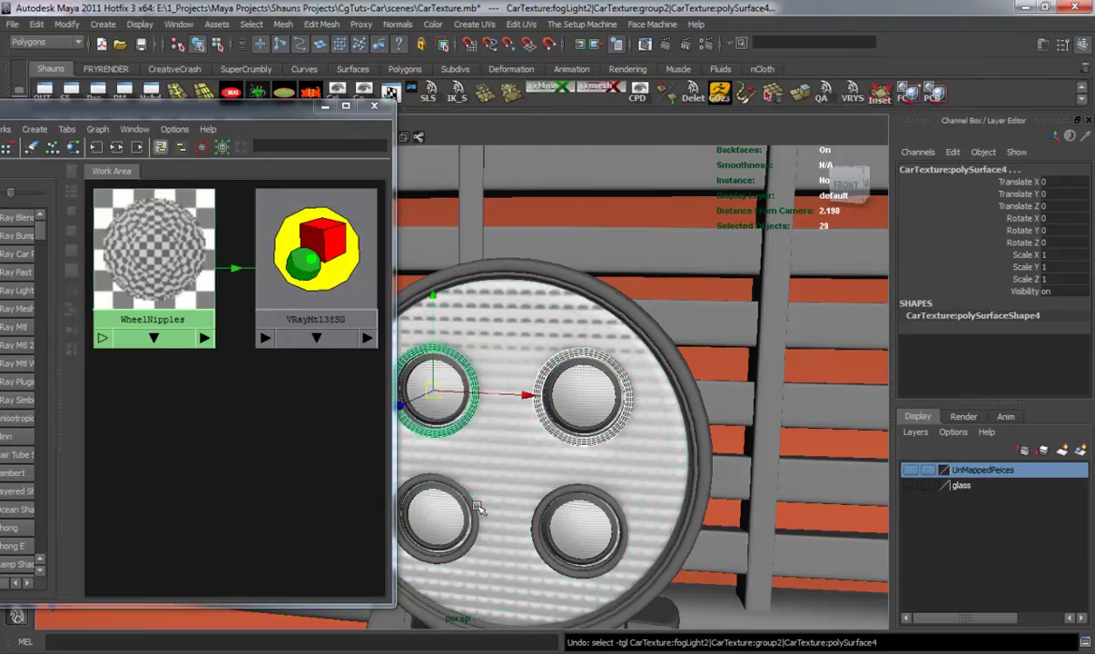
{"action": "left_click", "coordinate": [461, 495], "text": "shift"}
{"action": "left_click", "coordinate": [568, 489], "text": "shift"}
- Add the four bulb ring trims of the rightmost fog light to the selection
{"action": "scroll", "coordinate": [561, 503], "scroll_direction": "down", "scroll_amount": 5}
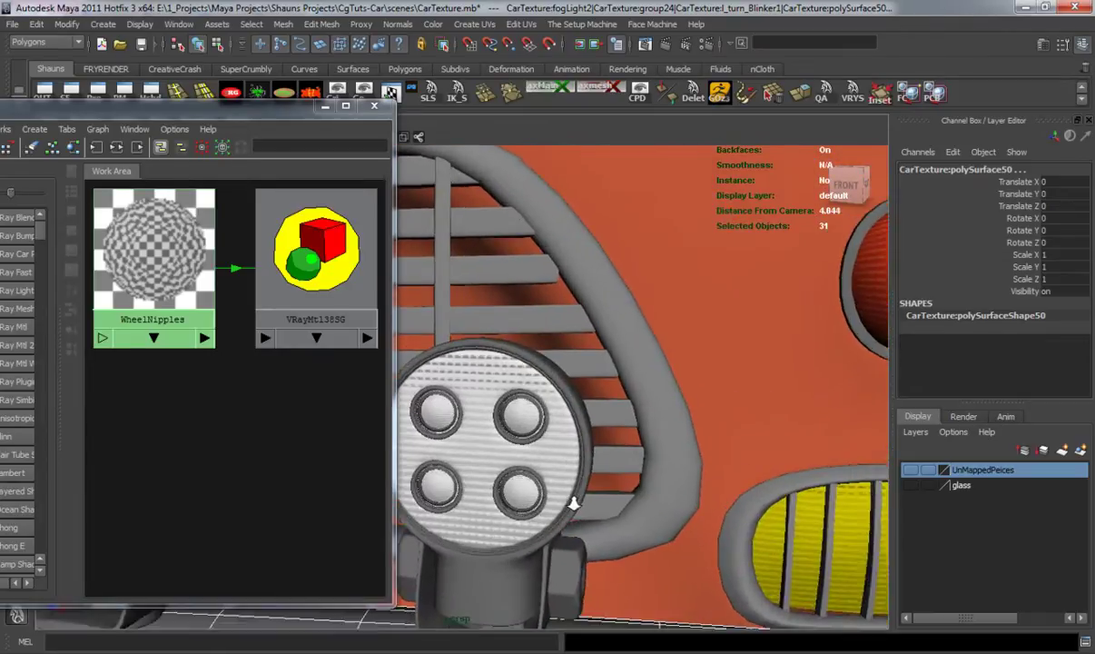
{"action": "scroll", "coordinate": [581, 502], "scroll_direction": "up", "scroll_amount": 8}
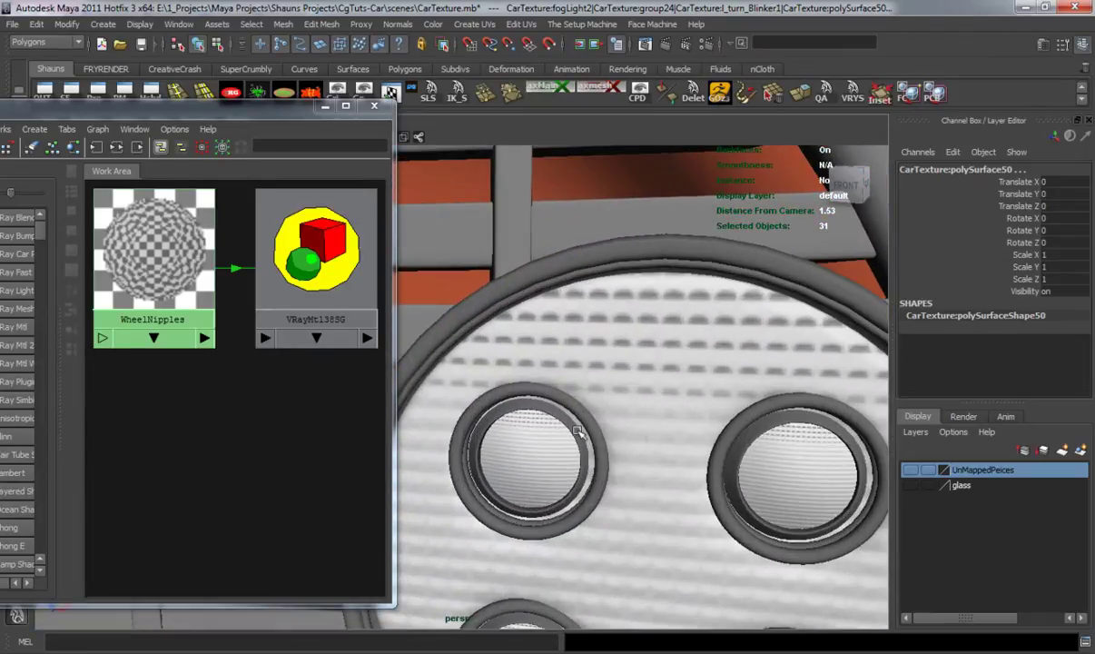
{"action": "left_click", "coordinate": [574, 402], "text": "shift"}
{"action": "left_click", "coordinate": [725, 488], "text": "shift"}
{"action": "right_click_drag", "start_coordinate": [750, 520], "coordinate": [631, 499], "text": "alt"}
{"action": "middle_click_drag", "start_coordinate": [630, 499], "coordinate": [637, 420], "text": "alt"}
{"action": "right_click_drag", "start_coordinate": [637, 420], "coordinate": [674, 498], "text": "alt"}
{"action": "scroll", "coordinate": [674, 498], "scroll_direction": "up", "scroll_amount": 5}
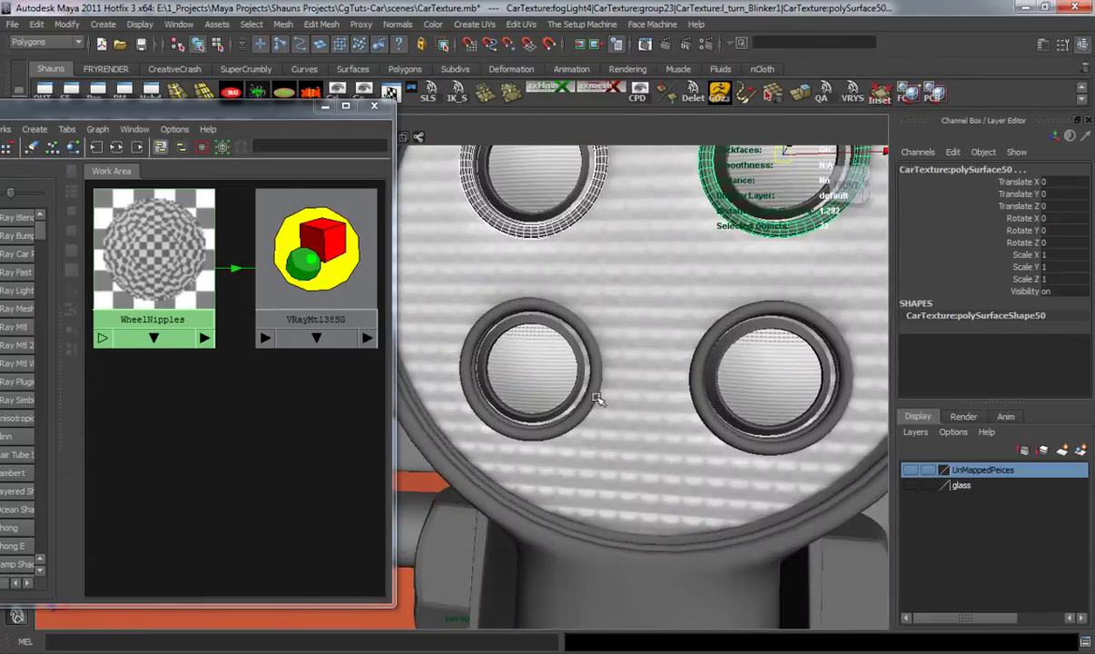
{"action": "left_click", "coordinate": [597, 399]}
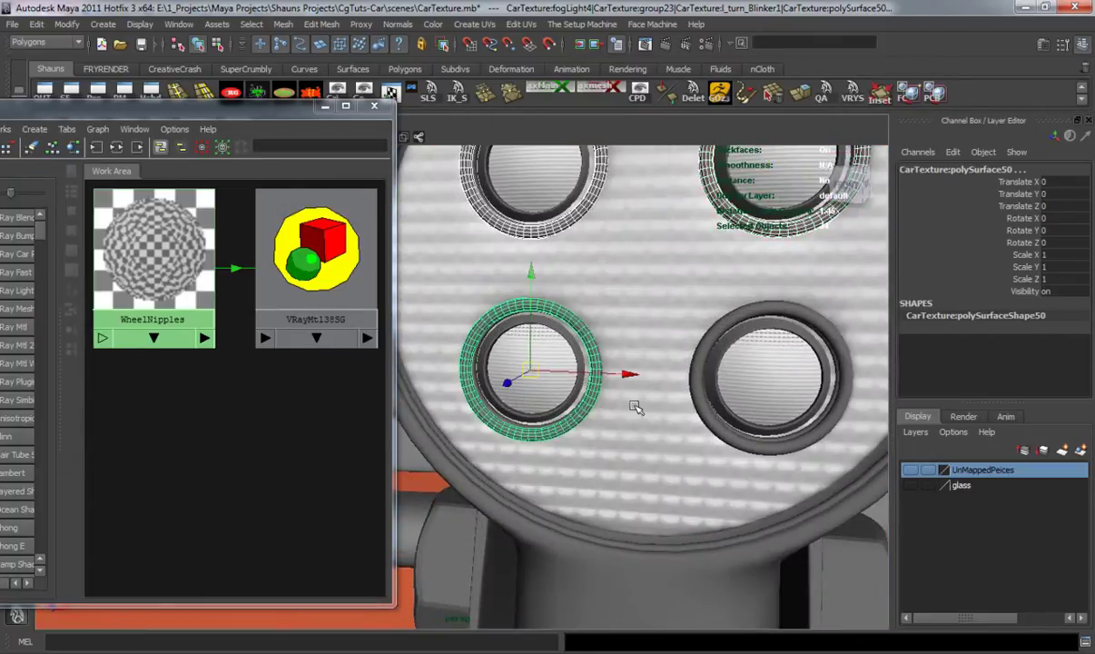
{"action": "left_click", "coordinate": [706, 416]}
- Add the second fog light's two side bolts and mounting bracket to the selection, without its housing
{"action": "right_click_drag", "start_coordinate": [742, 464], "coordinate": [632, 477], "text": "alt"}
{"action": "middle_click_drag", "start_coordinate": [509, 473], "coordinate": [880, 447], "text": "alt"}
{"action": "right_click_drag", "start_coordinate": [661, 445], "coordinate": [712, 440], "text": "alt"}
{"action": "left_click", "coordinate": [621, 400], "text": "shift"}
{"action": "left_click", "coordinate": [664, 408], "text": "shift"}
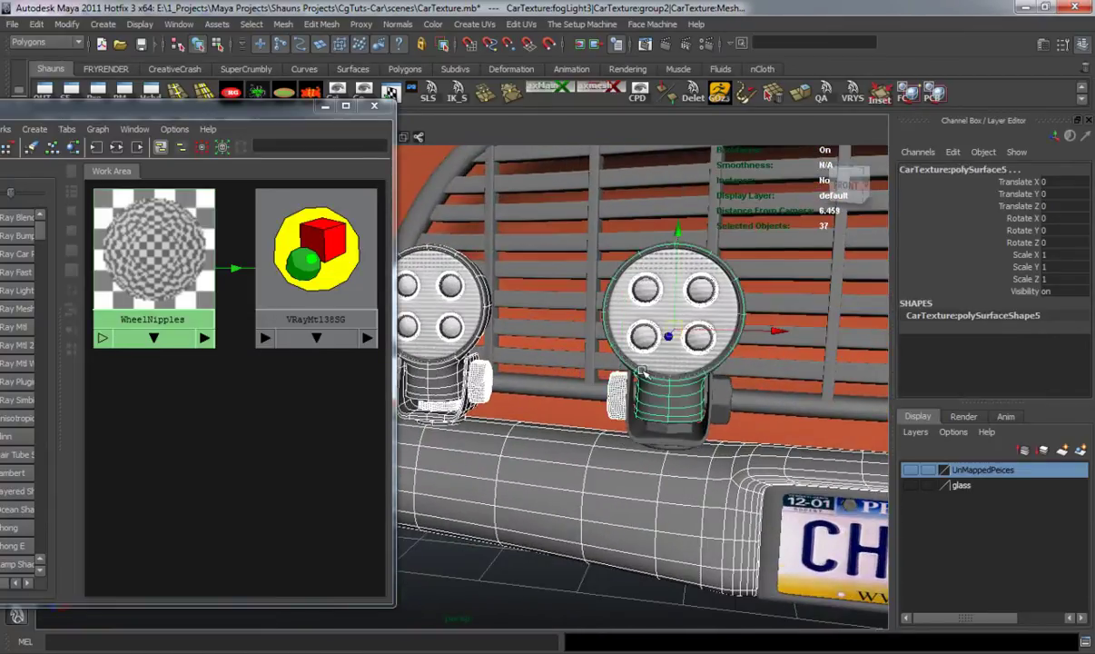
{"action": "left_click", "coordinate": [723, 396], "text": "shift"}
{"action": "left_click", "coordinate": [686, 438], "text": "shift"}
{"action": "left_click", "coordinate": [679, 429], "text": "shift"}
- Add the nut and base cylinder beneath the second fog light to the selection
{"action": "middle_click_drag", "start_coordinate": [700, 473], "coordinate": [608, 434], "text": "alt"}
{"action": "right_click_drag", "start_coordinate": [667, 447], "coordinate": [768, 454], "text": "alt"}
{"action": "middle_click_drag", "start_coordinate": [768, 454], "coordinate": [668, 457], "text": "alt"}
{"action": "right_click_drag", "start_coordinate": [724, 457], "coordinate": [751, 458], "text": "alt"}
{"action": "left_click", "coordinate": [591, 316], "text": "shift"}
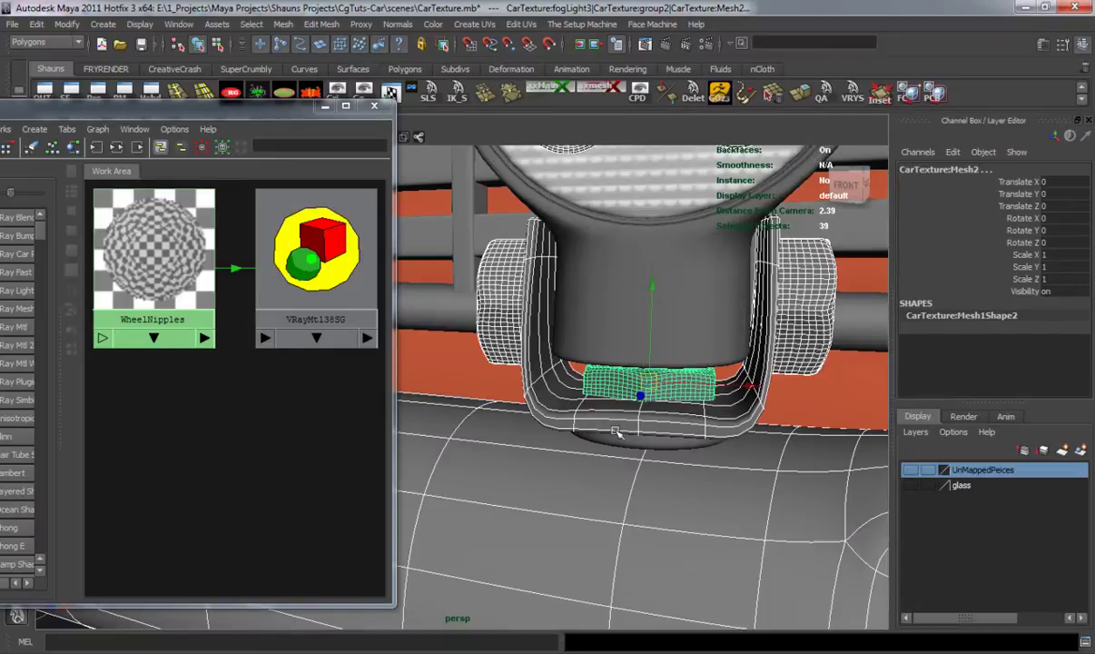
{"action": "left_click", "coordinate": [620, 445], "text": "shift"}
- Remove the leftmost fog light's housing from the selection
{"action": "right_click_drag", "start_coordinate": [623, 449], "coordinate": [496, 453], "text": "alt"}
{"action": "middle_click_drag", "start_coordinate": [496, 452], "coordinate": [618, 476], "text": "alt"}
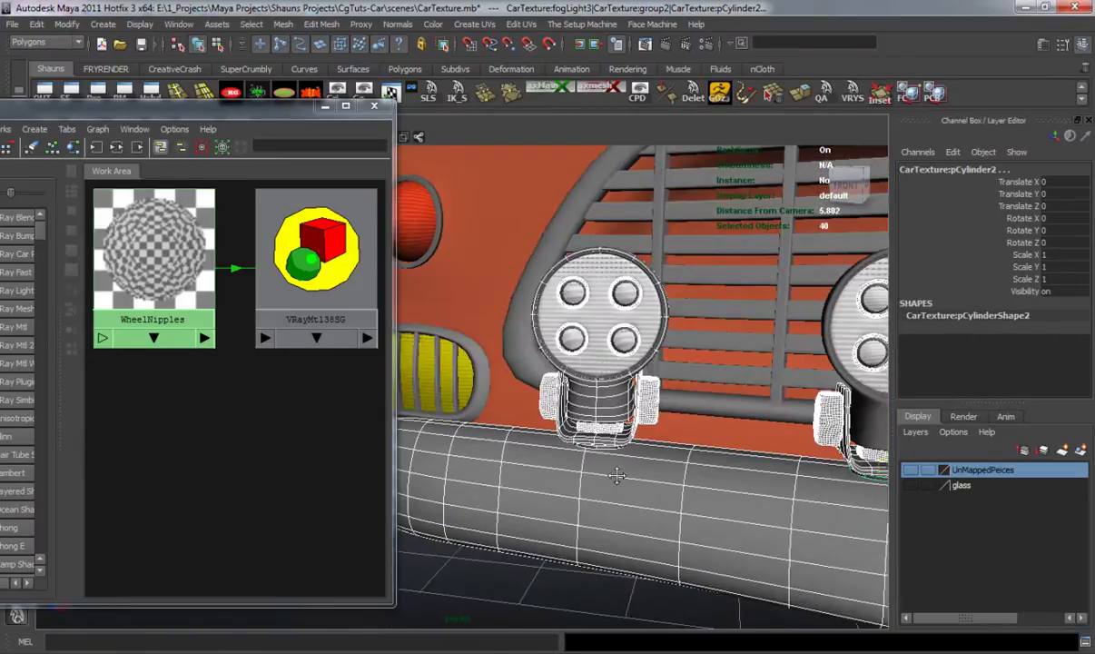
{"action": "left_click", "coordinate": [607, 407], "text": "shift"}
- Add the third fog light's side bolts, mounting bracket, bottom nut and base cylinder to the selection
{"action": "right_click_drag", "start_coordinate": [758, 461], "coordinate": [691, 473], "text": "alt"}
{"action": "middle_click_drag", "start_coordinate": [721, 474], "coordinate": [302, 459], "text": "alt"}
{"action": "right_click_drag", "start_coordinate": [548, 460], "coordinate": [625, 456], "text": "alt"}
{"action": "left_click", "coordinate": [579, 398], "text": "shift"}
{"action": "left_click", "coordinate": [613, 446], "text": "shift"}
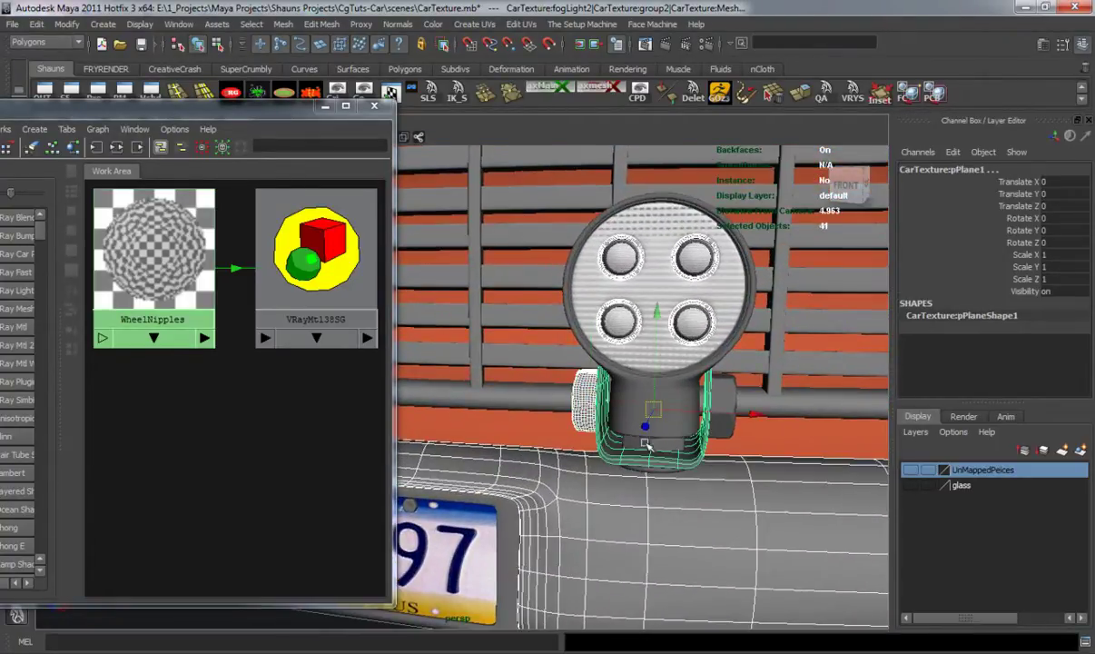
{"action": "left_click", "coordinate": [729, 396], "text": "shift"}
{"action": "left_click", "coordinate": [670, 445], "text": "shift"}
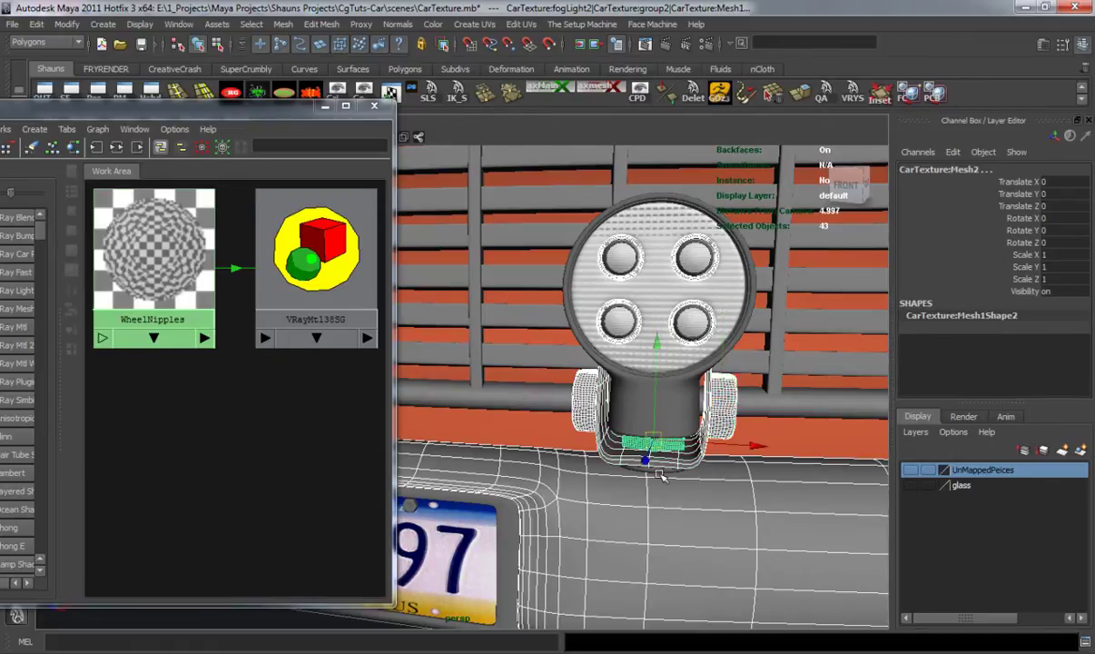
{"action": "left_click", "coordinate": [660, 471], "text": "shift"}
- Add the fourth fog light's side bolts, bottom nut, mounting bracket and base cylinder to the selection
{"action": "middle_click_drag", "start_coordinate": [768, 502], "coordinate": [675, 508], "text": "alt"}
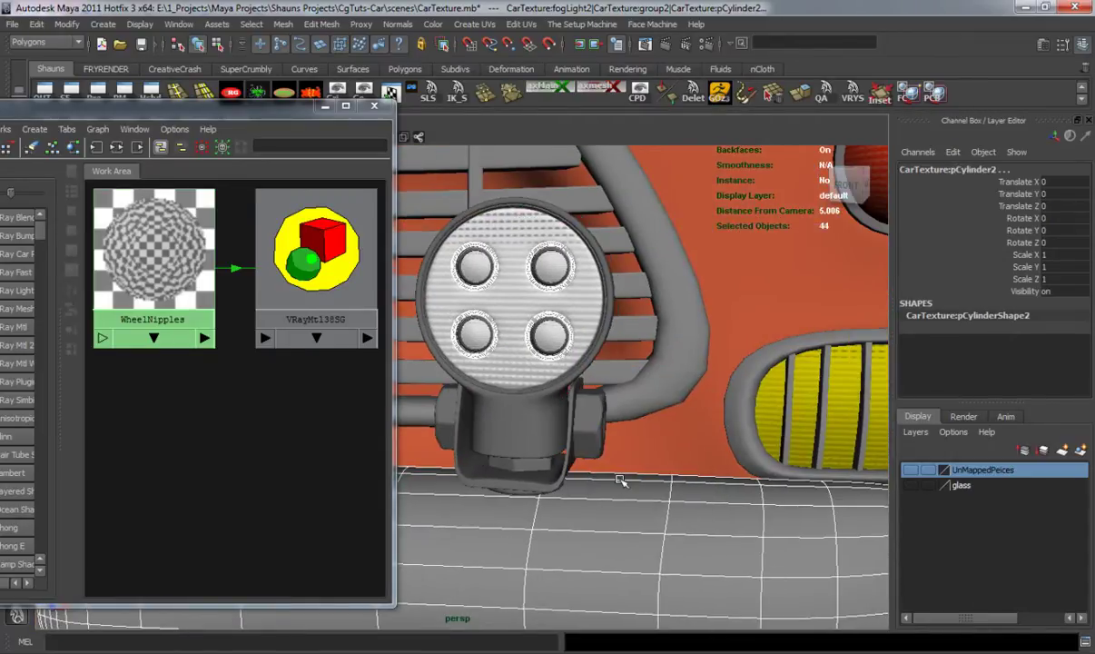
{"action": "left_click", "coordinate": [447, 405], "text": "shift"}
{"action": "left_click", "coordinate": [583, 419], "text": "shift"}
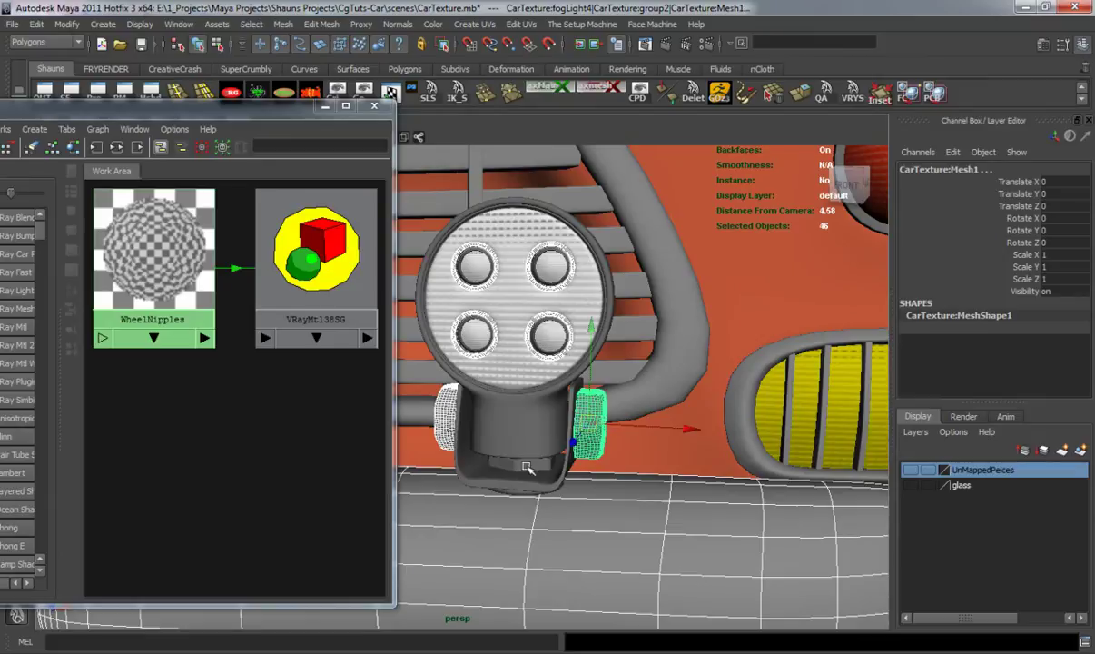
{"action": "left_click", "coordinate": [525, 464], "text": "shift"}
{"action": "left_click", "coordinate": [529, 493], "text": "shift"}
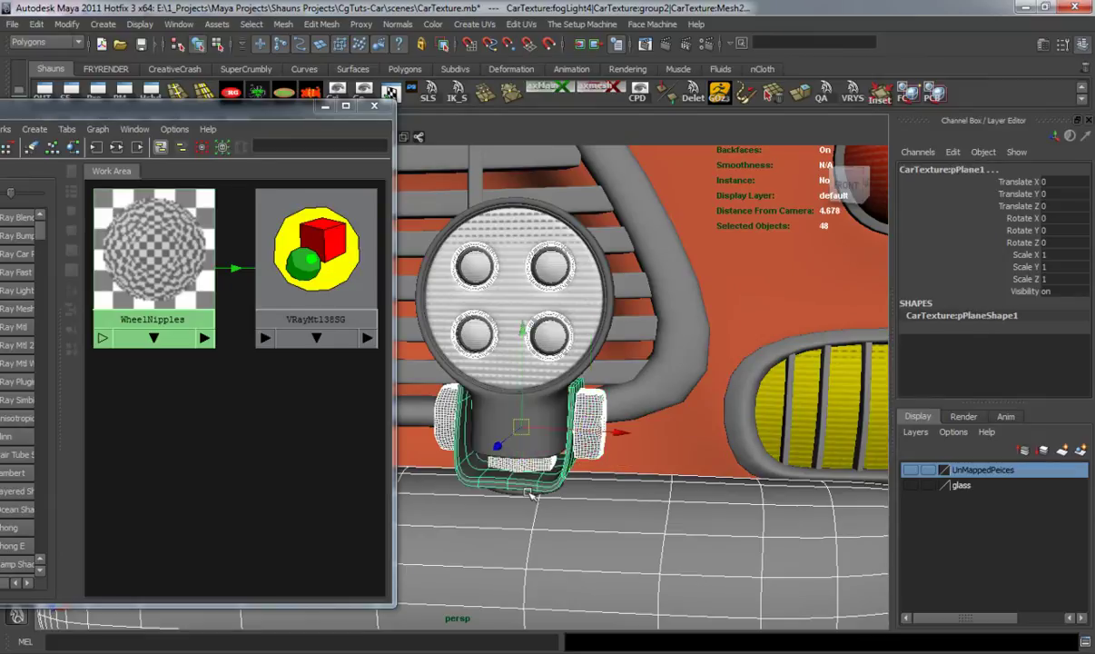
{"action": "left_click", "coordinate": [514, 494], "text": "shift"}
- Add the grille's outer frame, its two uppermost slats and two vertical bars to the selection
{"action": "right_click_drag", "start_coordinate": [641, 468], "coordinate": [565, 491], "text": "alt"}
{"action": "middle_click_drag", "start_coordinate": [565, 492], "coordinate": [604, 513], "text": "alt"}
{"action": "right_click_drag", "start_coordinate": [561, 450], "coordinate": [623, 443], "text": "alt"}
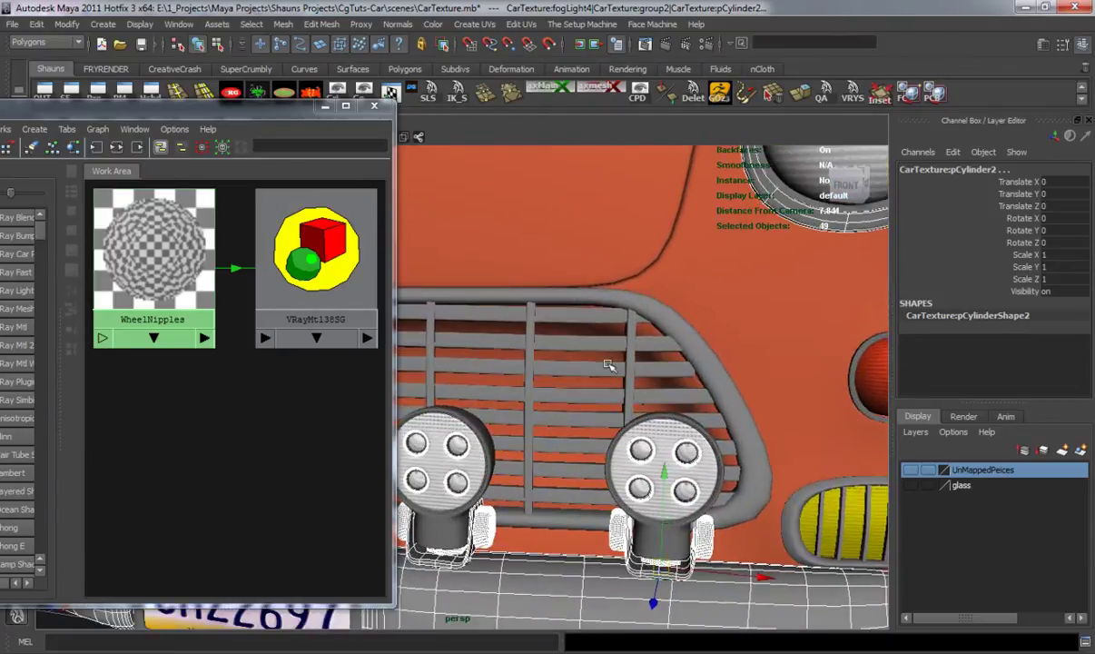
{"action": "left_click", "coordinate": [575, 295], "text": "shift"}
{"action": "left_click", "coordinate": [548, 314], "text": "shift"}
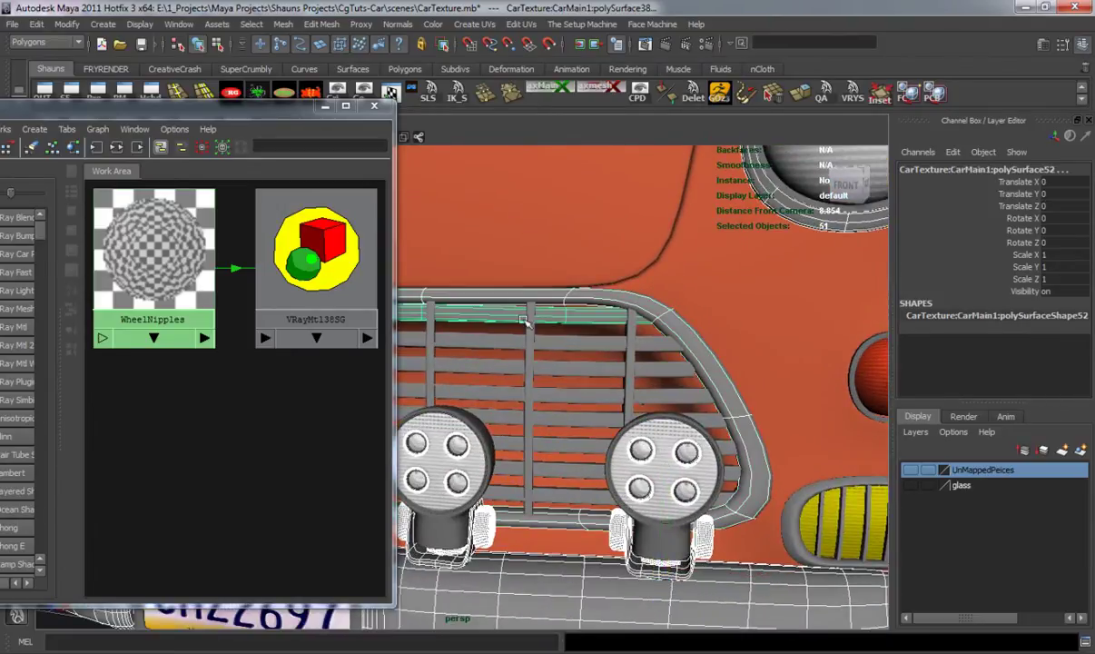
{"action": "left_click", "coordinate": [531, 336], "text": "shift"}
{"action": "left_click", "coordinate": [633, 352], "text": "shift"}
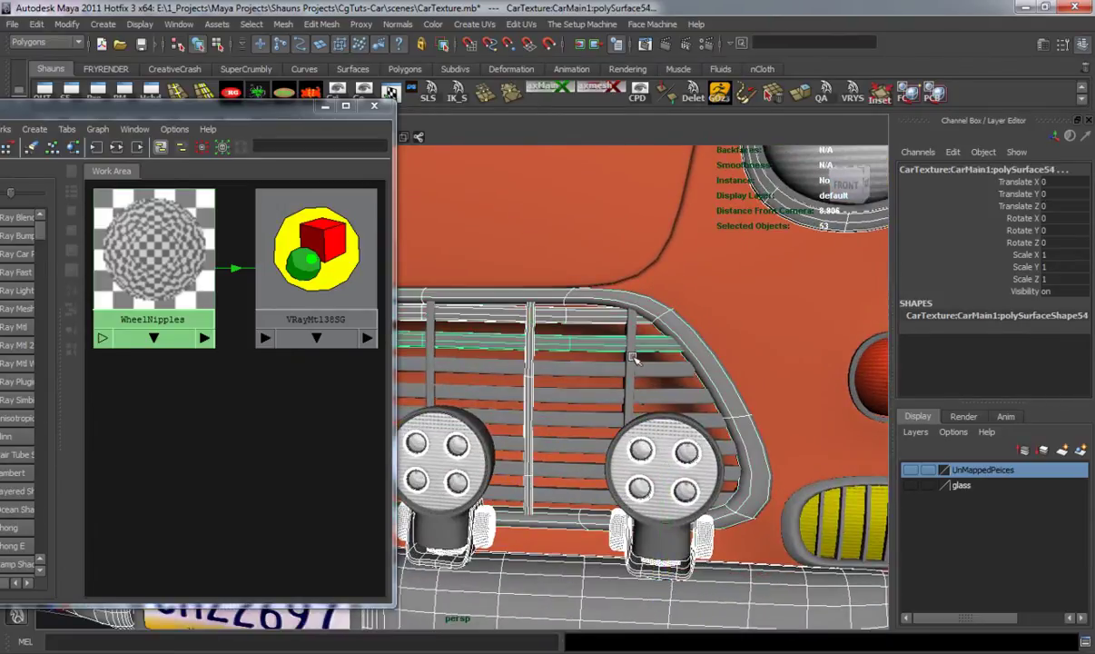
{"action": "left_click", "coordinate": [632, 355], "text": "shift"}
- Add the grille's remaining lower horizontal slats to the selection
{"action": "left_click", "coordinate": [575, 373], "text": "shift"}
{"action": "left_click", "coordinate": [574, 398], "text": "shift"}
{"action": "left_click", "coordinate": [573, 419], "text": "shift"}
{"action": "left_click", "coordinate": [557, 450], "text": "shift"}
{"action": "left_click", "coordinate": [557, 471], "text": "shift"}
{"action": "left_click", "coordinate": [558, 495], "text": "shift"}
- Add the grille's vertical bars below the FIAT badge to the selection
{"action": "middle_click_drag", "start_coordinate": [552, 496], "coordinate": [716, 554], "text": "alt"}
{"action": "right_click_drag", "start_coordinate": [604, 477], "coordinate": [657, 476], "text": "alt"}
{"action": "left_click", "coordinate": [639, 424], "text": "shift"}
{"action": "left_click", "coordinate": [515, 430], "text": "shift"}
{"action": "left_click_drag", "start_coordinate": [506, 460], "coordinate": [531, 459], "text": "alt"}
{"action": "left_click", "coordinate": [683, 378], "text": "shift"}
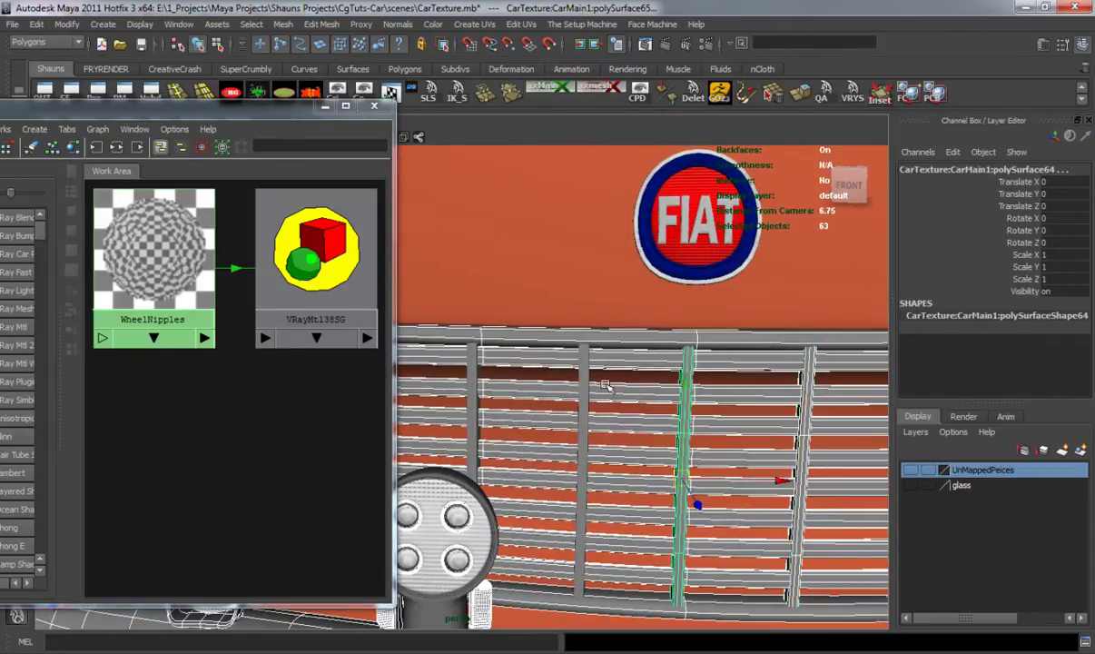
{"action": "left_click", "coordinate": [581, 384], "text": "shift"}
{"action": "left_click", "coordinate": [474, 384], "text": "shift"}
- Add the last two vertical bars at the far end of the grille to the selection
{"action": "left_click_drag", "start_coordinate": [506, 437], "coordinate": [551, 441], "text": "alt"}
{"action": "middle_click_drag", "start_coordinate": [600, 445], "coordinate": [562, 414], "text": "alt"}
{"action": "right_click_drag", "start_coordinate": [562, 413], "coordinate": [632, 411], "text": "alt"}
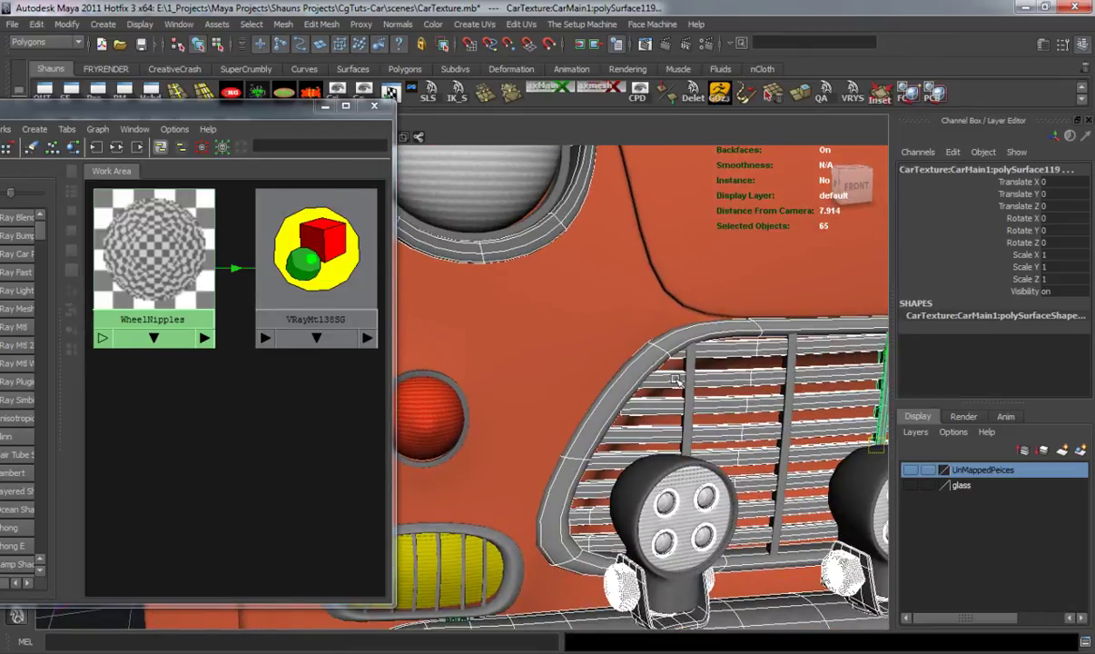
{"action": "left_click", "coordinate": [687, 365], "text": "shift"}
{"action": "left_click", "coordinate": [788, 372], "text": "shift"}
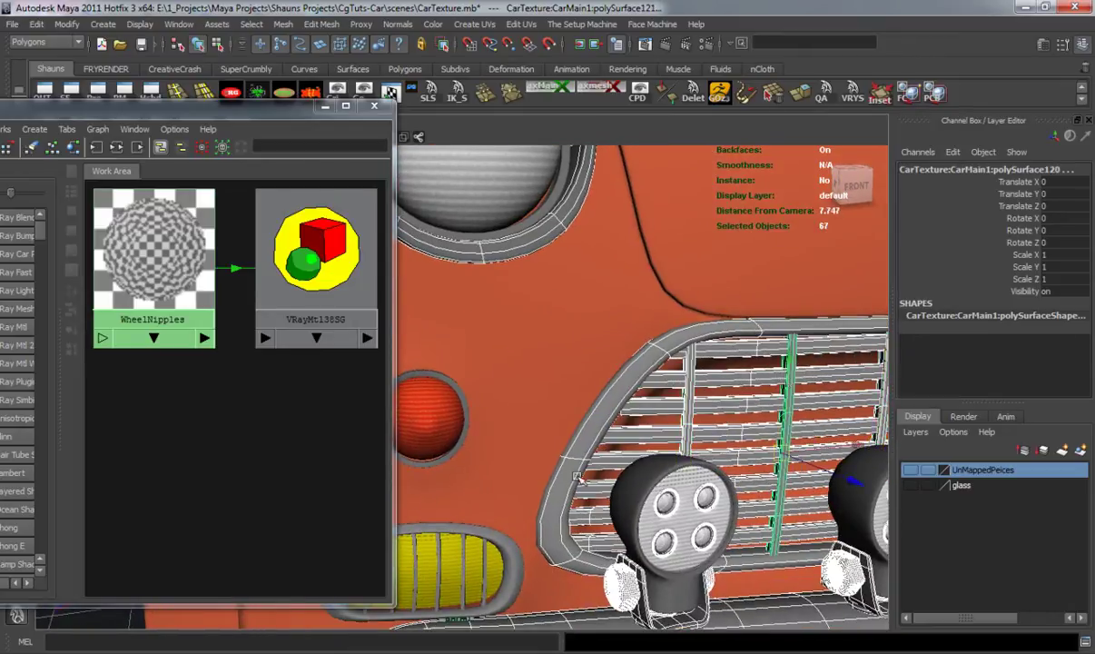
- Add the frame and all vertical bars of the yellow turn signal beside the grille to the selection
{"action": "left_click_drag", "start_coordinate": [545, 451], "coordinate": [598, 461], "text": "alt"}
{"action": "left_click", "coordinate": [546, 470], "text": "shift"}
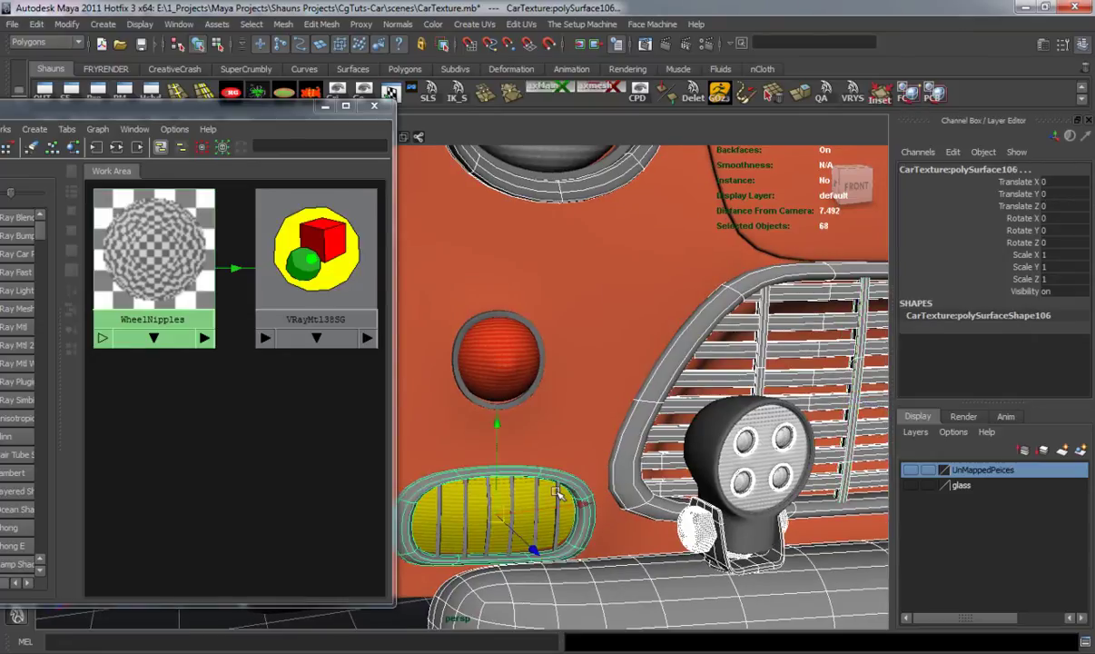
{"action": "left_click", "coordinate": [552, 492], "text": "shift"}
{"action": "left_click", "coordinate": [538, 489], "text": "shift"}
{"action": "left_click", "coordinate": [511, 502], "text": "shift"}
{"action": "left_click", "coordinate": [489, 502], "text": "shift"}
{"action": "left_click", "coordinate": [465, 508], "text": "shift"}
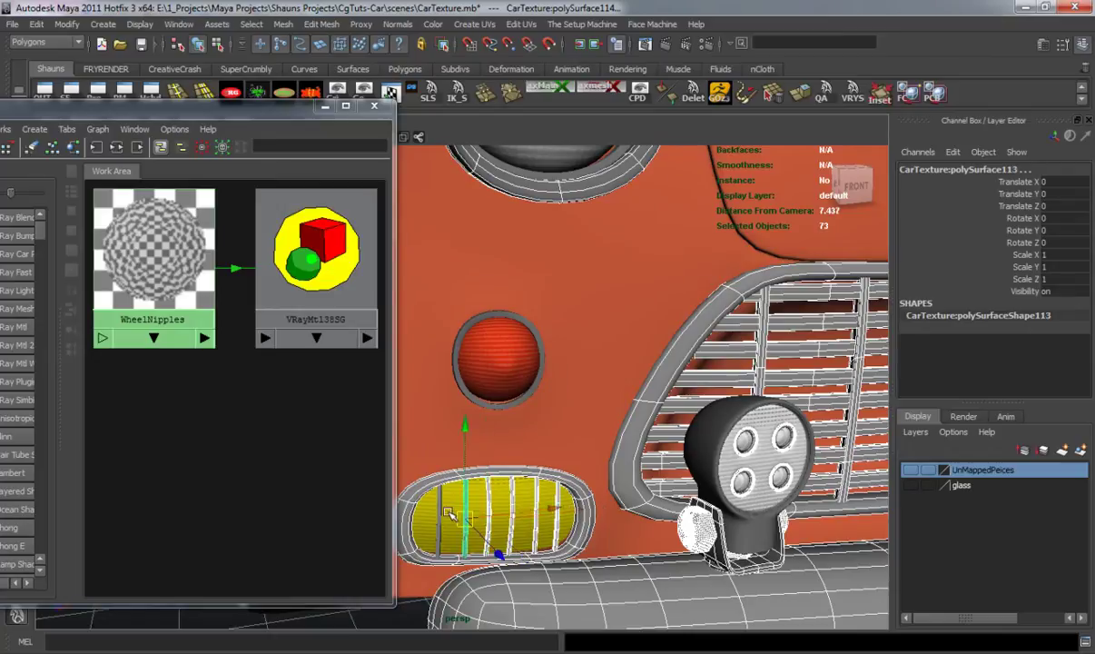
{"action": "left_click", "coordinate": [450, 490], "text": "shift"}
- Add the round red light's rim and the inner ring of the headlight above it to the selection
{"action": "left_click", "coordinate": [485, 402], "text": "shift"}
{"action": "middle_click_drag", "start_coordinate": [557, 370], "coordinate": [563, 460], "text": "alt"}
{"action": "right_click_drag", "start_coordinate": [607, 472], "coordinate": [481, 481], "text": "alt"}
{"action": "left_click_drag", "start_coordinate": [607, 483], "coordinate": [584, 491], "text": "alt"}
{"action": "right_click_drag", "start_coordinate": [584, 492], "coordinate": [681, 470], "text": "alt"}
{"action": "left_click", "coordinate": [606, 413], "text": "shift"}
{"action": "key", "text": "ctrl+z"}
{"action": "left_click", "coordinate": [615, 388], "text": "shift"}
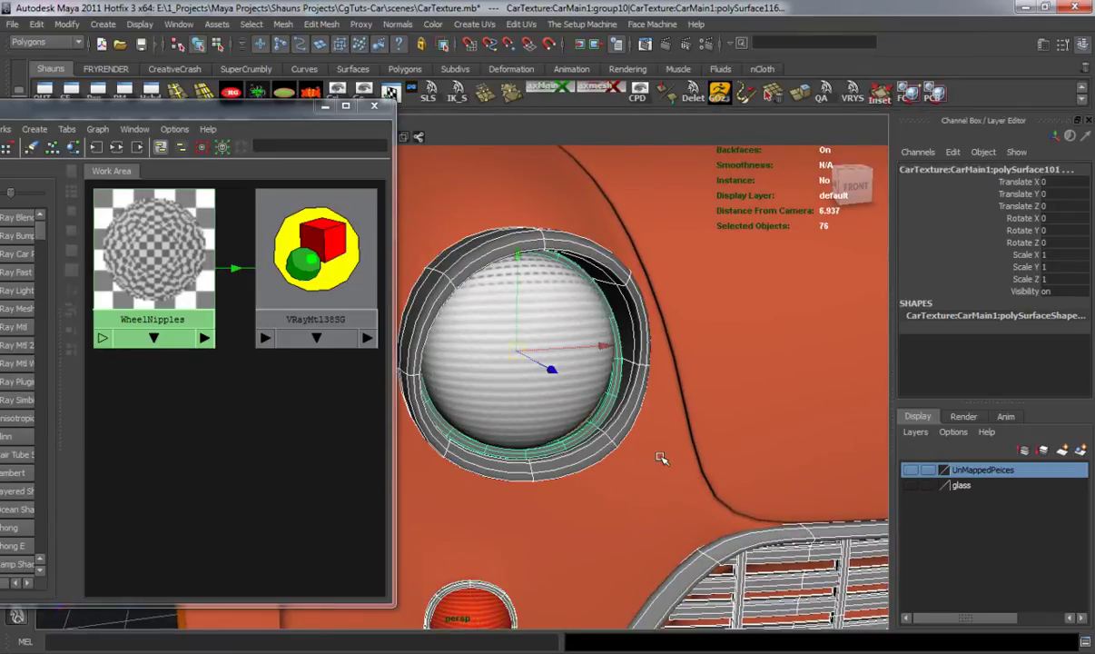
- Add the frame and six vertical bars of the yellow turn signal on the car's other side to the selection
{"action": "right_click_drag", "start_coordinate": [652, 452], "coordinate": [563, 427], "text": "alt"}
{"action": "middle_click_drag", "start_coordinate": [691, 491], "coordinate": [545, 427], "text": "alt"}
{"action": "left_click_drag", "start_coordinate": [581, 436], "coordinate": [436, 430], "text": "alt"}
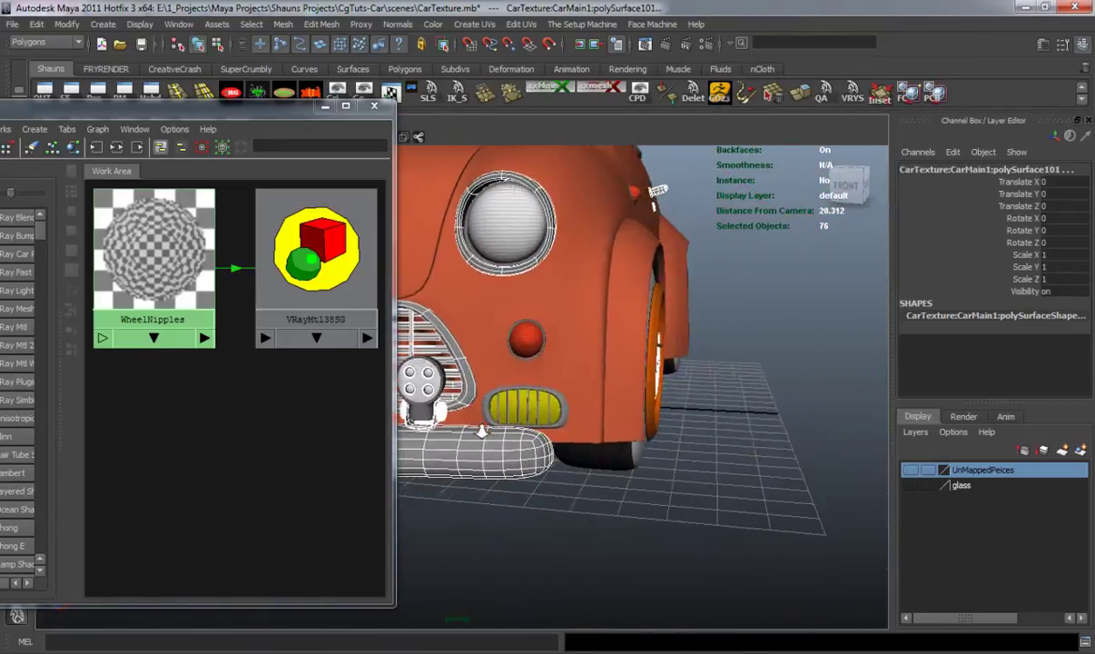
{"action": "right_click_drag", "start_coordinate": [436, 431], "coordinate": [484, 433], "text": "alt"}
{"action": "left_click", "coordinate": [581, 454], "text": "shift"}
{"action": "left_click", "coordinate": [601, 471], "text": "shift"}
{"action": "left_click", "coordinate": [640, 442], "text": "shift"}
{"action": "left_click", "coordinate": [683, 418], "text": "shift"}
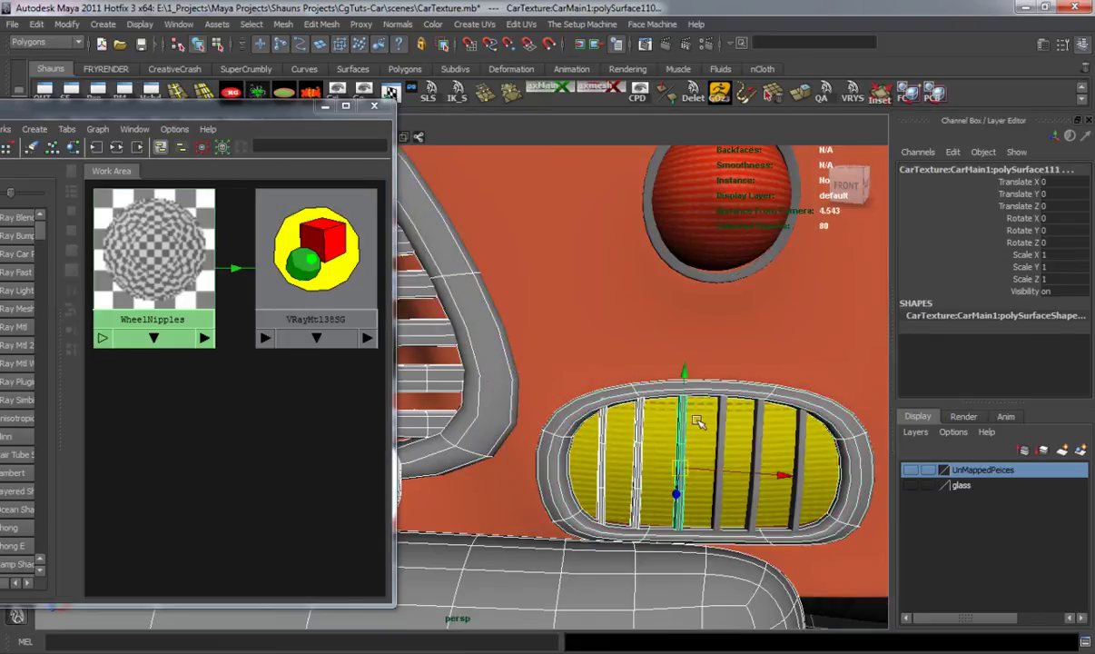
{"action": "left_click", "coordinate": [723, 414], "text": "shift"}
{"action": "left_click", "coordinate": [762, 429], "text": "shift"}
{"action": "left_click", "coordinate": [800, 427], "text": "shift"}
- Add the second round red light's rim and the second headlight's inner ring to the selection
{"action": "middle_click_drag", "start_coordinate": [814, 394], "coordinate": [763, 445], "text": "alt"}
{"action": "left_click", "coordinate": [582, 430], "text": "shift"}
{"action": "right_click_drag", "start_coordinate": [667, 448], "coordinate": [572, 445], "text": "alt"}
{"action": "middle_click_drag", "start_coordinate": [572, 445], "coordinate": [595, 547], "text": "alt"}
{"action": "scroll", "coordinate": [505, 456], "scroll_direction": "up", "scroll_amount": 5}
{"action": "left_click", "coordinate": [537, 468], "text": "shift"}
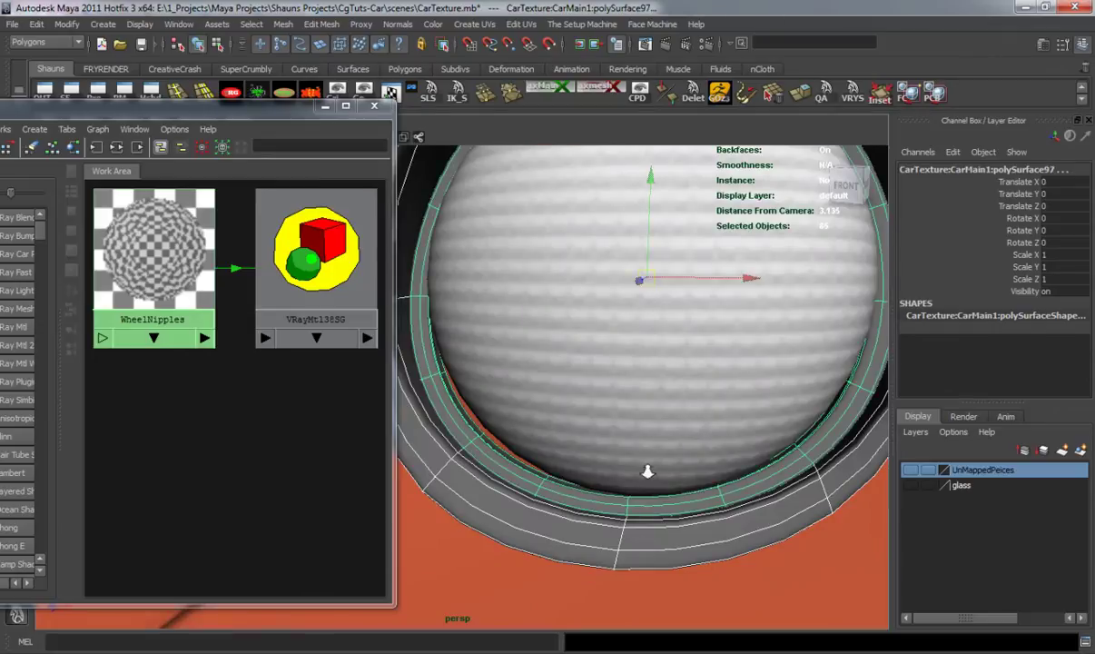
- Add the rear spare wheel's hub cap and the left tail light's frame to the selection
{"action": "scroll", "coordinate": [676, 485], "scroll_direction": "down", "scroll_amount": 10}
{"action": "left_click_drag", "start_coordinate": [676, 485], "coordinate": [536, 470], "text": "alt"}
{"action": "scroll", "coordinate": [536, 474], "scroll_direction": "up", "scroll_amount": 3}
{"action": "middle_click_drag", "start_coordinate": [535, 477], "coordinate": [716, 514], "text": "alt"}
{"action": "left_click_drag", "start_coordinate": [695, 511], "coordinate": [525, 491], "text": "alt"}
{"action": "scroll", "coordinate": [603, 481], "scroll_direction": "down", "scroll_amount": 6}
{"action": "scroll", "coordinate": [523, 491], "scroll_direction": "up", "scroll_amount": 5}
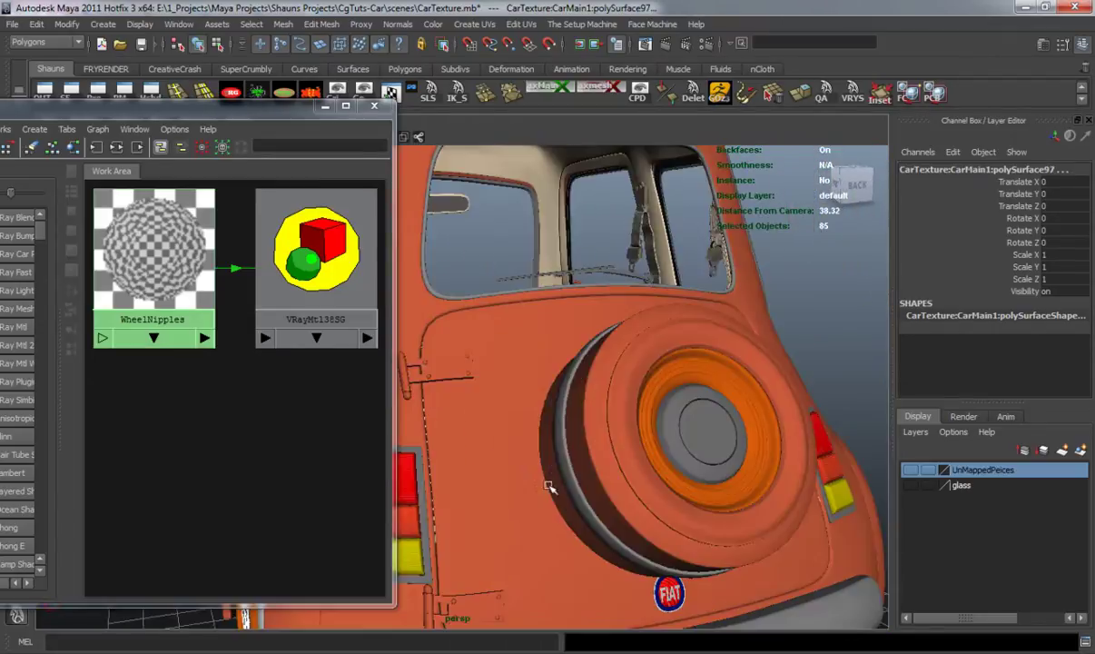
{"action": "left_click", "coordinate": [691, 451], "text": "shift"}
{"action": "middle_click_drag", "start_coordinate": [622, 477], "coordinate": [658, 427], "text": "alt"}
{"action": "left_click", "coordinate": [515, 462], "text": "shift"}
- Add the right tail light's frame and the trunk's keyhole and handle to the selection
{"action": "scroll", "coordinate": [660, 506], "scroll_direction": "down", "scroll_amount": 6}
{"action": "left_click_drag", "start_coordinate": [660, 506], "coordinate": [544, 505], "text": "alt"}
{"action": "middle_click_drag", "start_coordinate": [545, 504], "coordinate": [674, 505], "text": "alt"}
{"action": "scroll", "coordinate": [639, 505], "scroll_direction": "up", "scroll_amount": 5}
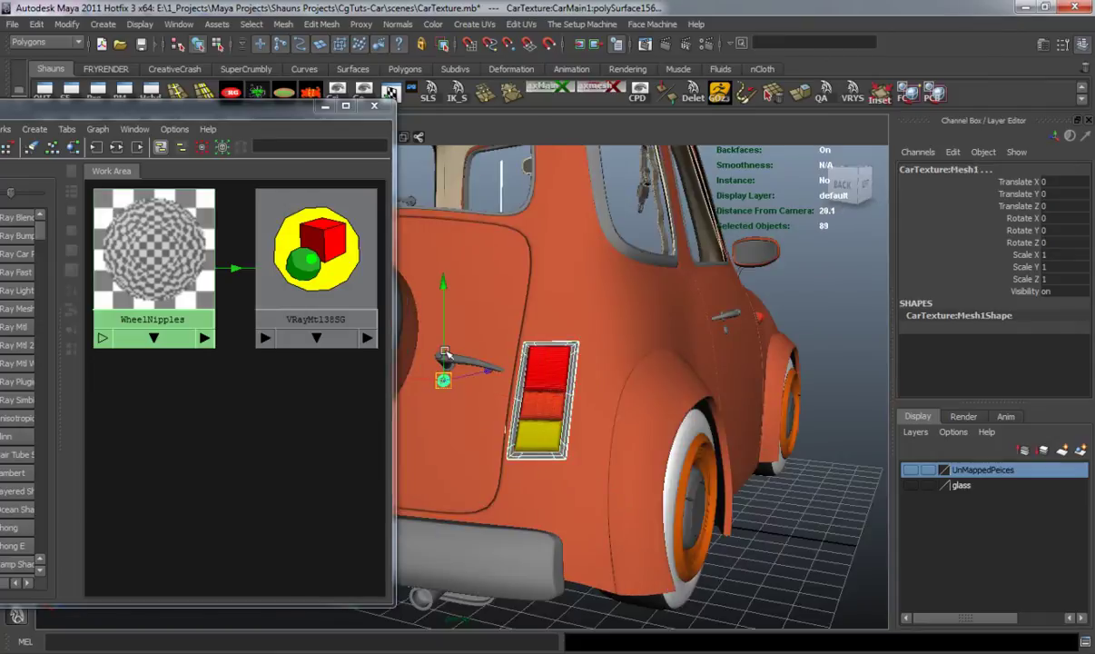
{"action": "left_click_drag", "start_coordinate": [508, 482], "coordinate": [531, 486], "text": "alt"}
{"action": "middle_click_drag", "start_coordinate": [527, 486], "coordinate": [587, 457], "text": "alt"}
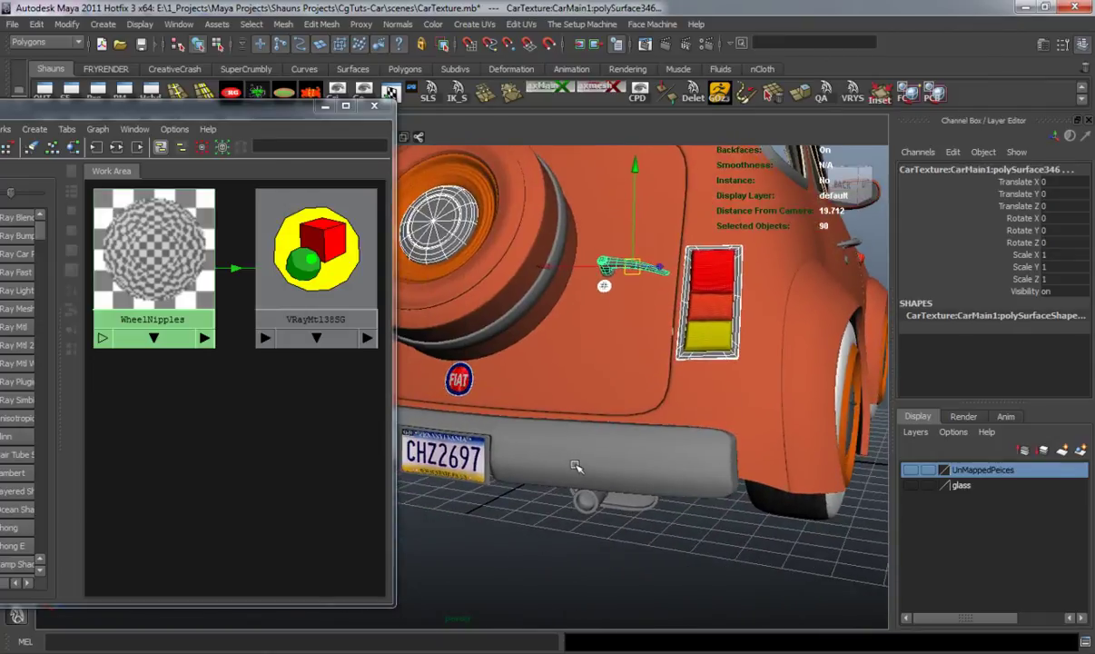
- Add the rear bumper and the first muffler's body and tailpipe tip to the selection
{"action": "left_click", "coordinate": [574, 454], "text": "shift"}
{"action": "left_click_drag", "start_coordinate": [553, 510], "coordinate": [642, 474], "text": "alt"}
{"action": "middle_click_drag", "start_coordinate": [642, 474], "coordinate": [519, 467], "text": "alt"}
{"action": "scroll", "coordinate": [519, 466], "scroll_direction": "up", "scroll_amount": 5}
{"action": "left_click_drag", "start_coordinate": [519, 466], "coordinate": [514, 513], "text": "alt"}
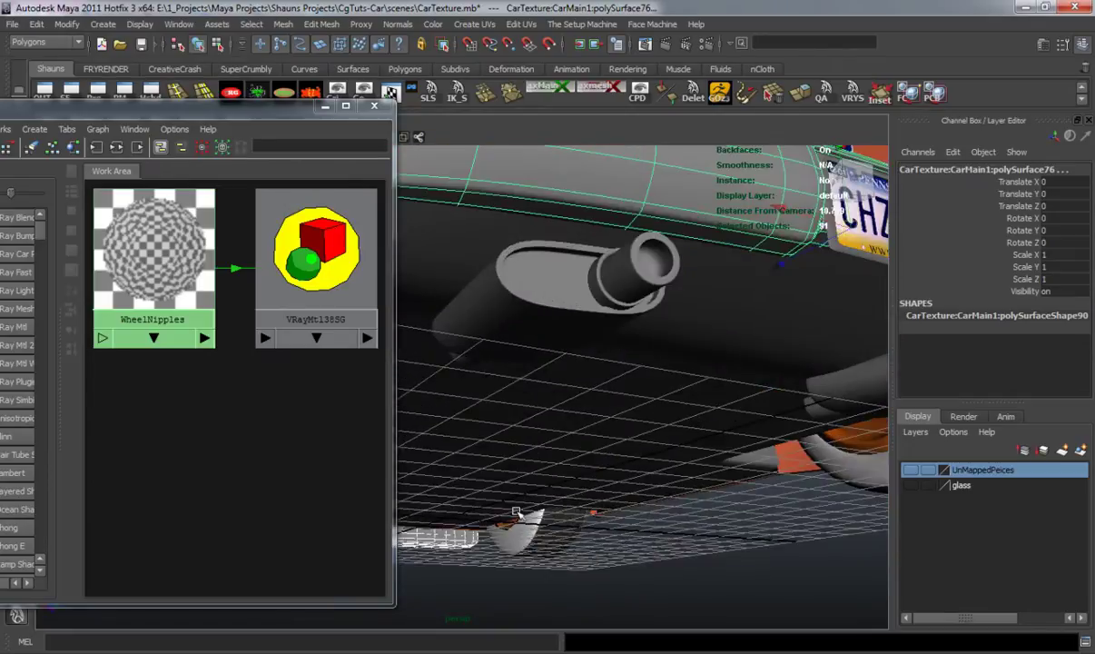
{"action": "left_click", "coordinate": [593, 302]}
{"action": "left_click", "coordinate": [638, 262], "text": "shift"}
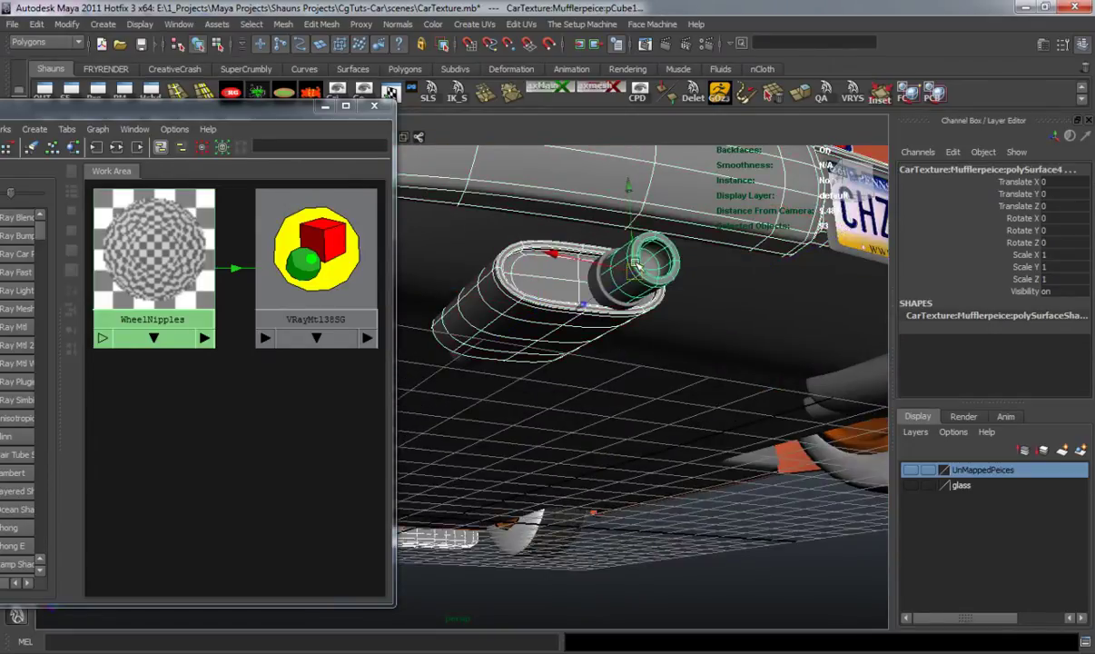
- Add the first muffler's tailpipe ring, inlet pipe and inlet collar to the selection, keeping its body selected
{"action": "left_click_drag", "start_coordinate": [571, 377], "coordinate": [613, 425], "text": "alt"}
{"action": "right_click_drag", "start_coordinate": [613, 425], "coordinate": [631, 399], "text": "alt"}
{"action": "middle_click_drag", "start_coordinate": [631, 400], "coordinate": [621, 435], "text": "alt"}
{"action": "right_click_drag", "start_coordinate": [621, 435], "coordinate": [605, 407], "text": "alt"}
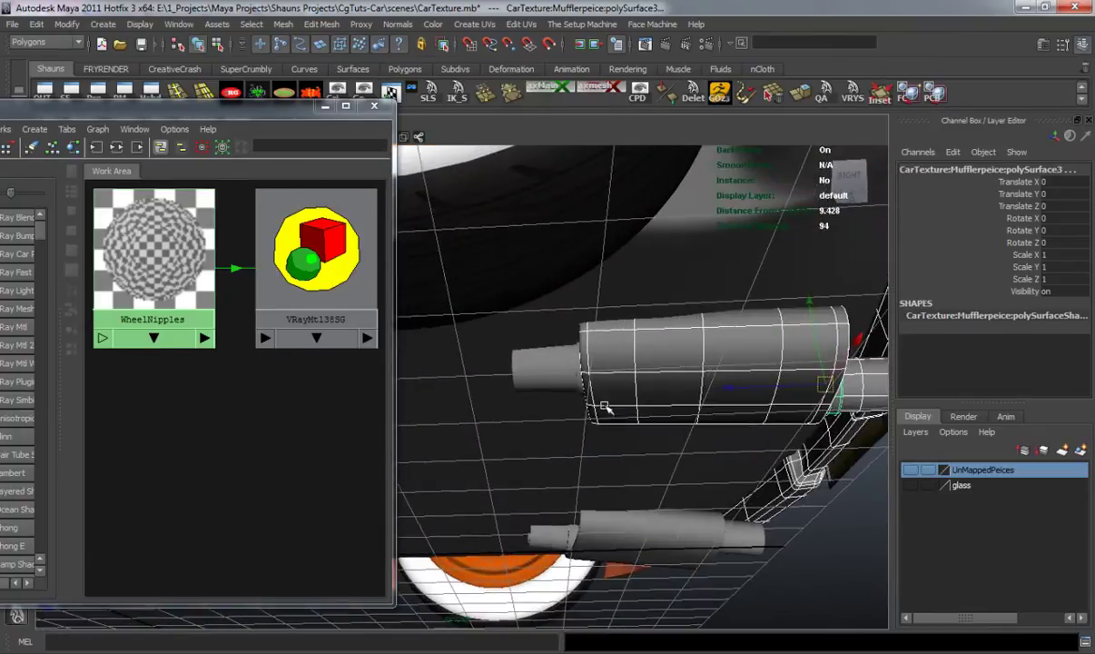
{"action": "left_click_drag", "start_coordinate": [564, 414], "coordinate": [590, 386], "text": "alt"}
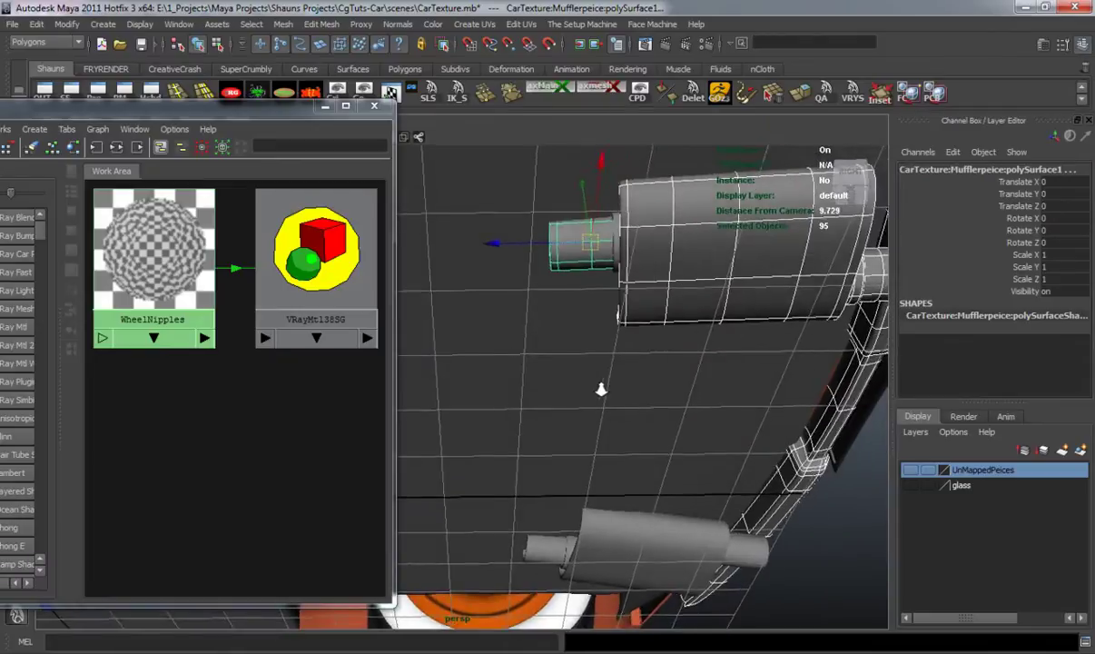
{"action": "right_click_drag", "start_coordinate": [590, 386], "coordinate": [612, 365], "text": "alt"}
{"action": "left_click", "coordinate": [633, 243], "text": "shift"}
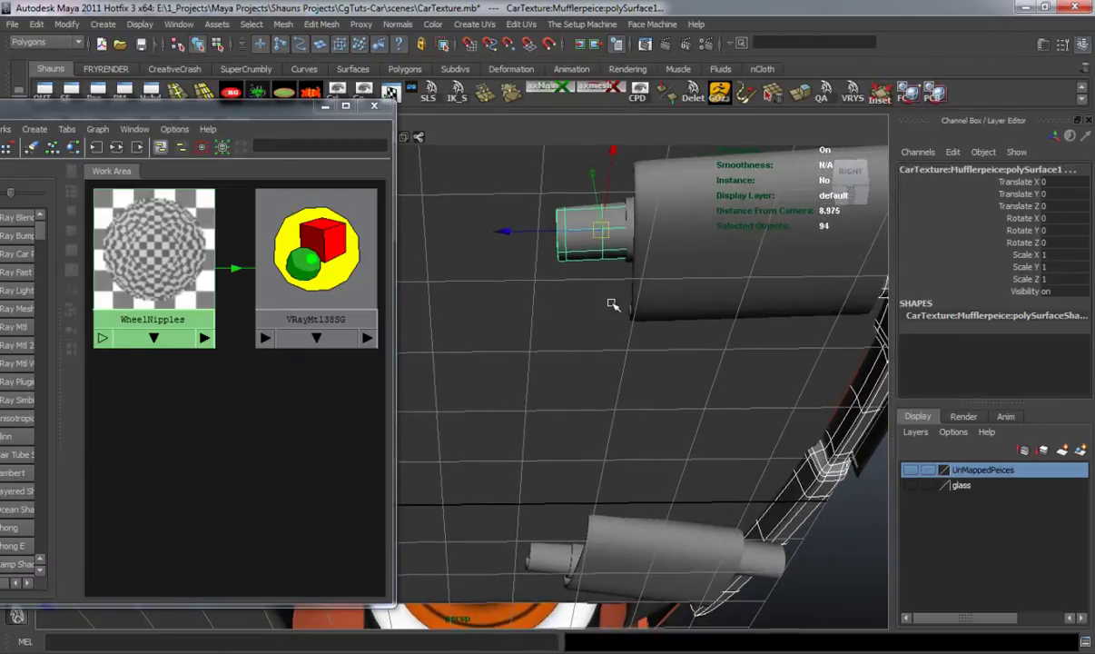
{"action": "left_click", "coordinate": [644, 262], "text": "shift"}
{"action": "left_click", "coordinate": [626, 232], "text": "shift"}
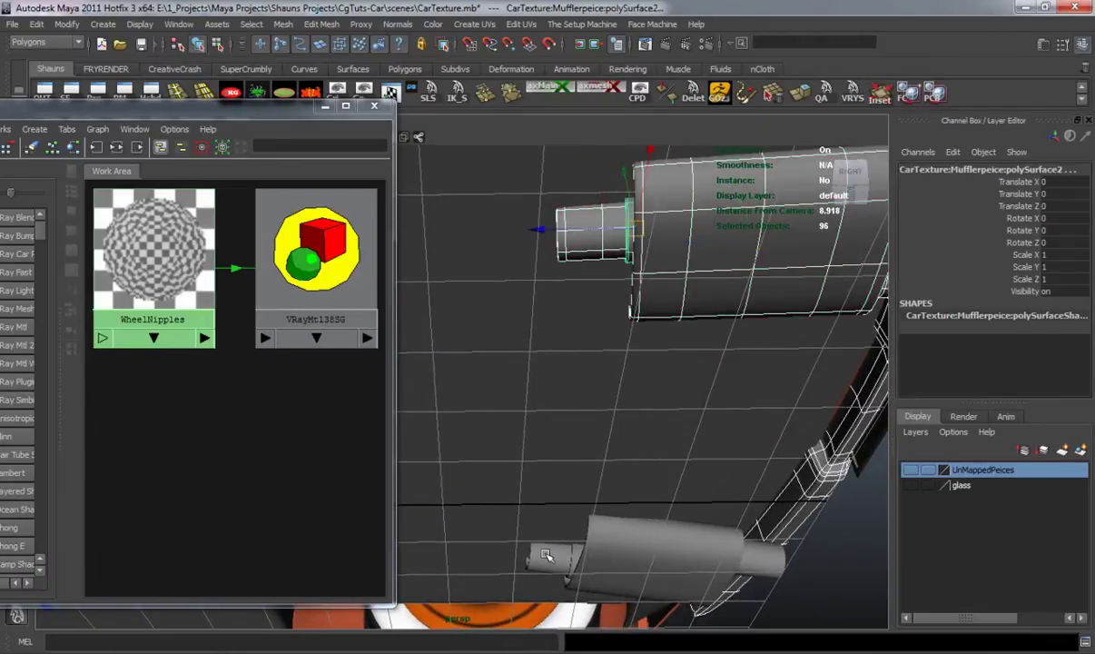
- Add the second muffler's body, pipes and collars to the selection
{"action": "left_click", "coordinate": [578, 556], "text": "shift"}
{"action": "left_click", "coordinate": [575, 550], "text": "shift"}
{"action": "left_click_drag", "start_coordinate": [609, 559], "coordinate": [496, 534], "text": "alt"}
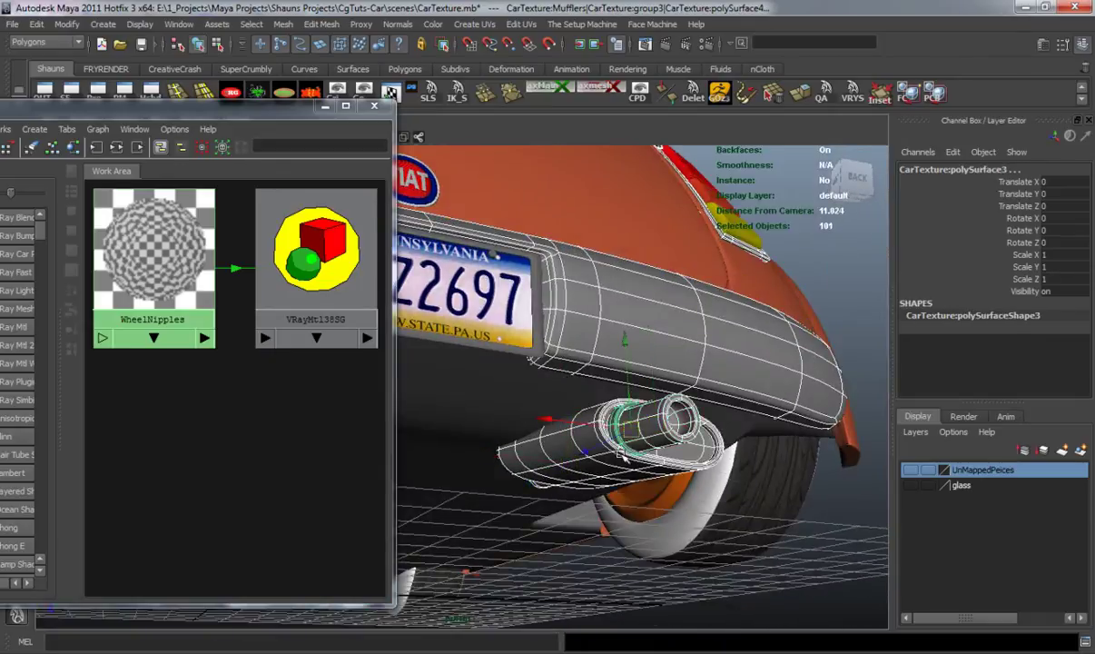
- Add the left door's handle parts and keyhole to the selection
{"action": "right_click_drag", "start_coordinate": [625, 446], "coordinate": [601, 454], "text": "alt"}
{"action": "left_click_drag", "start_coordinate": [602, 454], "coordinate": [516, 516], "text": "alt"}
{"action": "right_click_drag", "start_coordinate": [516, 515], "coordinate": [570, 365], "text": "alt"}
{"action": "middle_click_drag", "start_coordinate": [569, 365], "coordinate": [640, 501], "text": "alt"}
{"action": "left_click_drag", "start_coordinate": [641, 501], "coordinate": [465, 461], "text": "alt"}
{"action": "right_click_drag", "start_coordinate": [609, 464], "coordinate": [704, 492], "text": "alt"}
{"action": "middle_click_drag", "start_coordinate": [704, 492], "coordinate": [534, 448], "text": "alt"}
{"action": "right_click_drag", "start_coordinate": [534, 448], "coordinate": [582, 462], "text": "alt"}
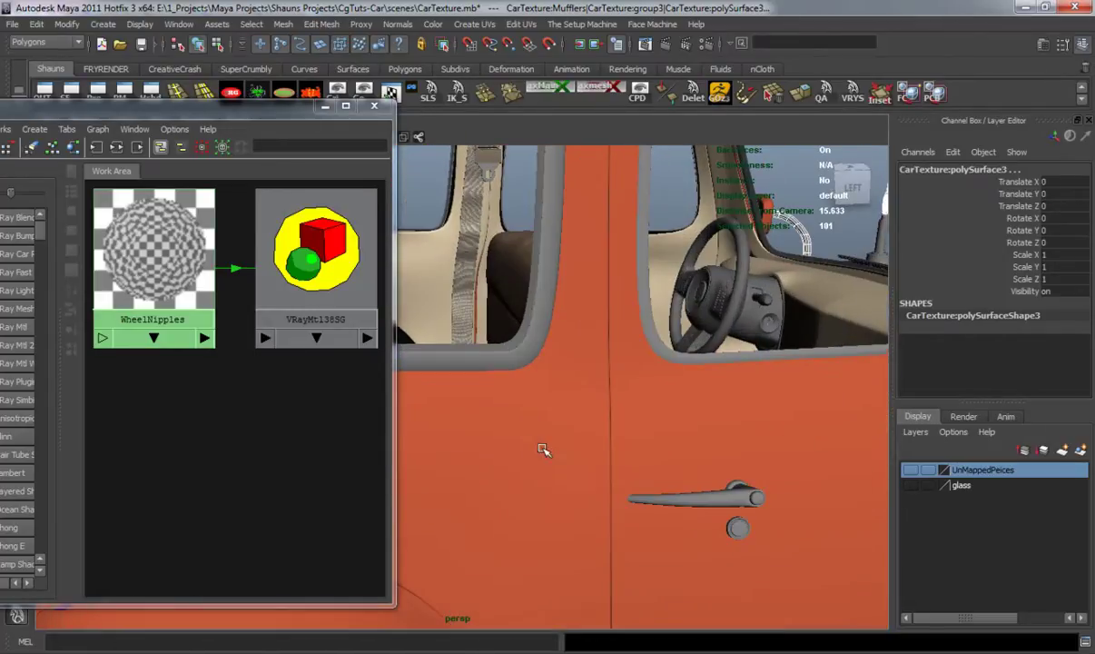
{"action": "middle_click_drag", "start_coordinate": [665, 476], "coordinate": [553, 449], "text": "alt"}
{"action": "right_click_drag", "start_coordinate": [554, 448], "coordinate": [601, 464], "text": "alt"}
{"action": "middle_click_drag", "start_coordinate": [688, 501], "coordinate": [627, 473], "text": "alt"}
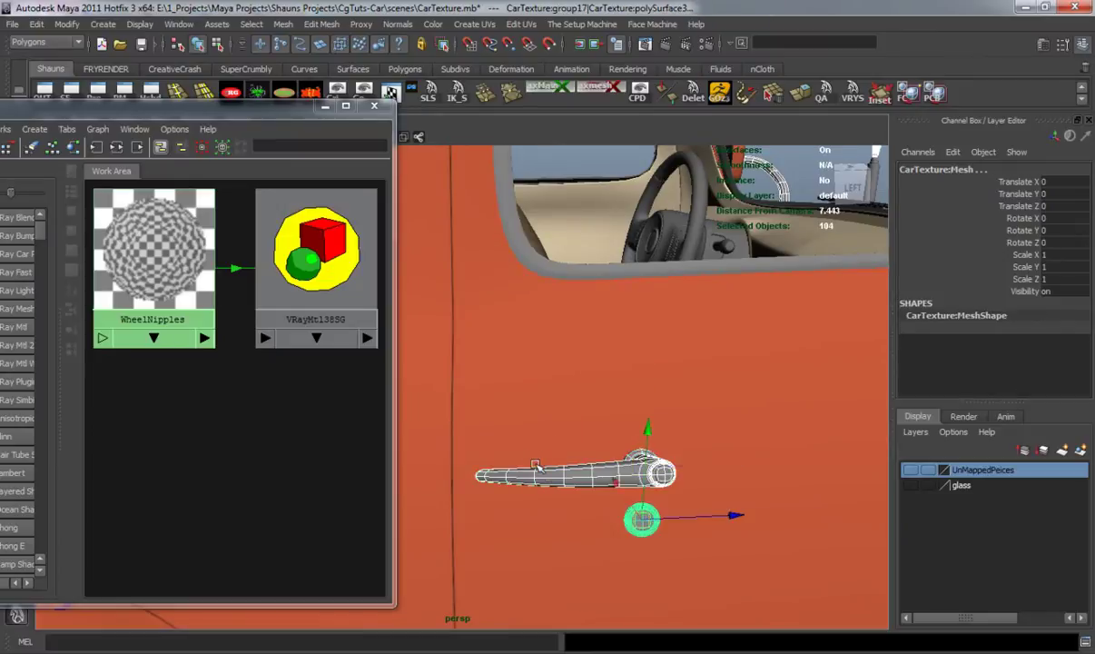
- Add the trims of the rear side window and the door window on the car's left side to the selection
{"action": "right_click_drag", "start_coordinate": [537, 468], "coordinate": [486, 340], "text": "alt"}
{"action": "middle_click_drag", "start_coordinate": [486, 339], "coordinate": [595, 482], "text": "alt"}
{"action": "left_click", "coordinate": [533, 452]}
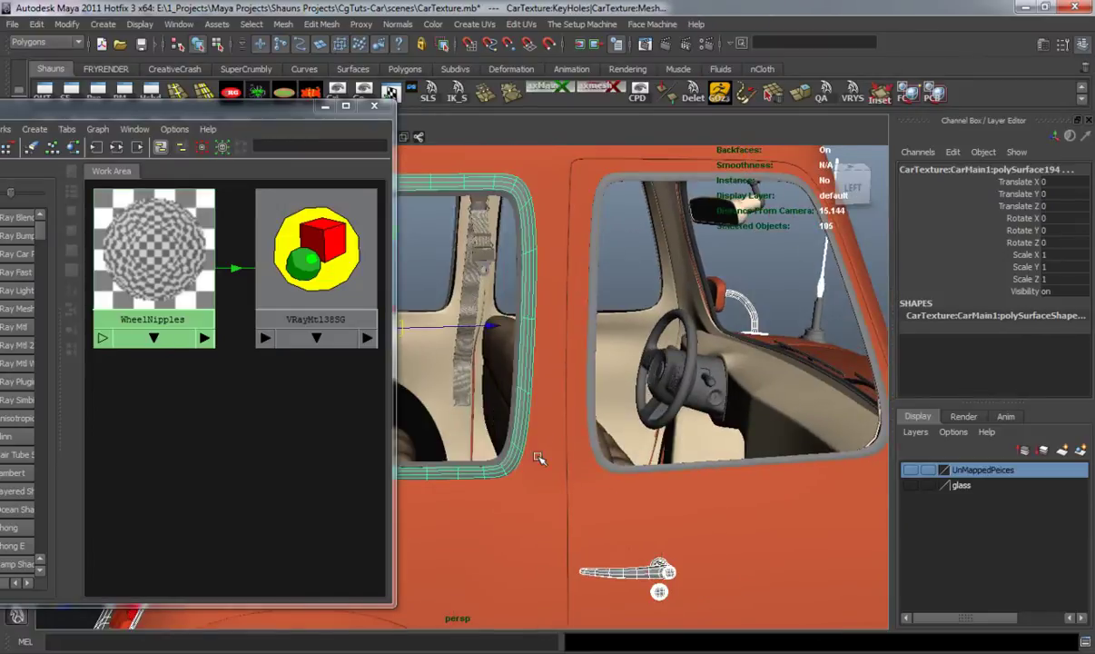
{"action": "left_click", "coordinate": [639, 468], "text": "shift"}
- Add the back window's trim and both side window trims on the car's right side to the selection
{"action": "left_click_drag", "start_coordinate": [517, 477], "coordinate": [681, 452], "text": "alt"}
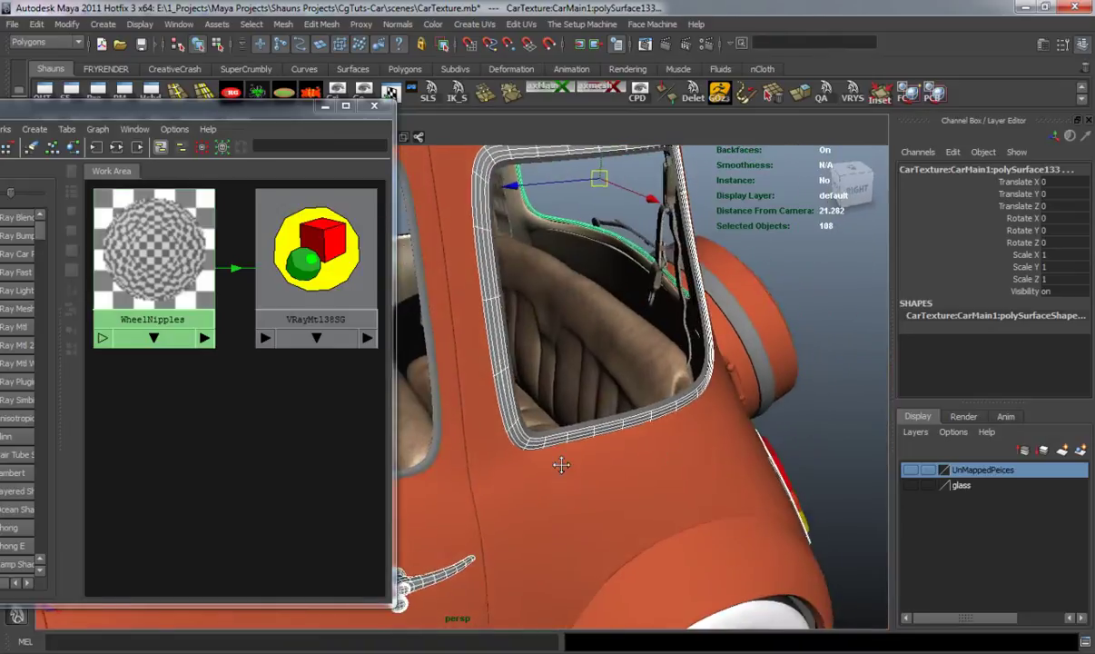
{"action": "middle_click_drag", "start_coordinate": [584, 464], "coordinate": [695, 450], "text": "alt"}
{"action": "right_click_drag", "start_coordinate": [561, 464], "coordinate": [552, 350], "text": "alt"}
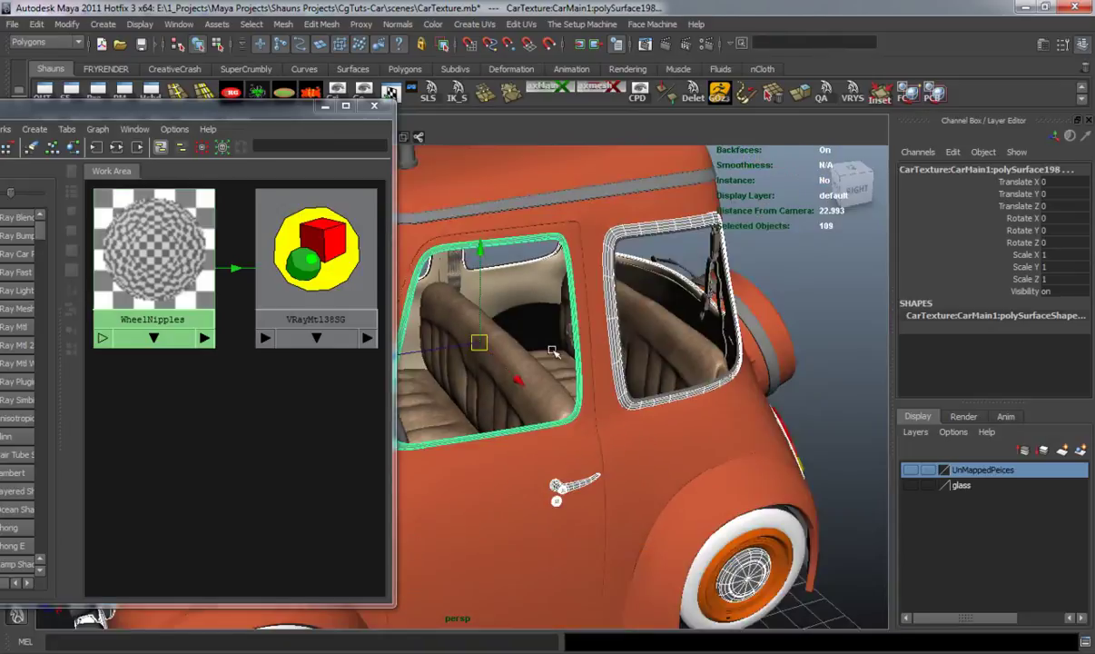
- Add the trim strip around the roof and the windshield frame to the selection
{"action": "middle_click_drag", "start_coordinate": [552, 350], "coordinate": [683, 472], "text": "alt"}
{"action": "left_click_drag", "start_coordinate": [568, 436], "coordinate": [622, 442], "text": "alt"}
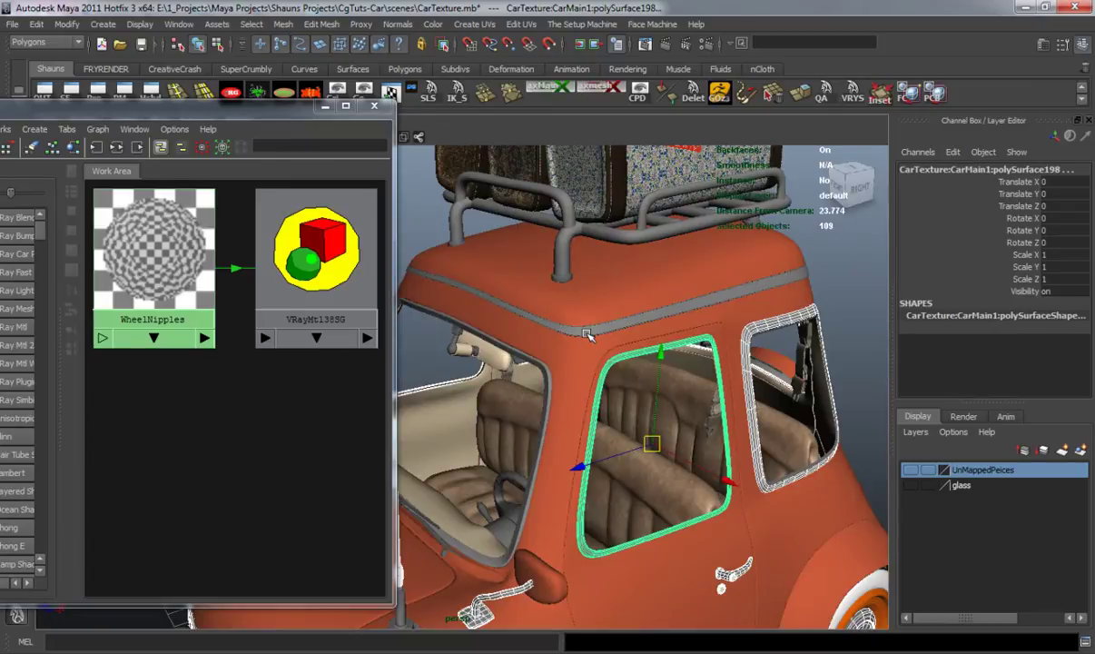
{"action": "middle_click_drag", "start_coordinate": [541, 314], "coordinate": [558, 455], "text": "alt"}
{"action": "left_click_drag", "start_coordinate": [557, 455], "coordinate": [655, 449], "text": "alt"}
{"action": "middle_click_drag", "start_coordinate": [647, 427], "coordinate": [526, 328], "text": "alt"}
{"action": "right_click_drag", "start_coordinate": [526, 328], "coordinate": [563, 392], "text": "alt"}
{"action": "left_click_drag", "start_coordinate": [564, 393], "coordinate": [558, 435], "text": "alt"}
{"action": "left_click", "coordinate": [652, 346], "text": "shift"}
{"action": "right_click_drag", "start_coordinate": [557, 435], "coordinate": [491, 439], "text": "alt"}
{"action": "middle_click_drag", "start_coordinate": [491, 439], "coordinate": [601, 366], "text": "alt"}
{"action": "mouse_move", "coordinate": [601, 367]}
{"action": "left_mouse_down", "text": "alt"}
{"action": "mouse_move", "coordinate": [578, 399]}
{"action": "mouse_move", "coordinate": [600, 357]}
{"action": "left_mouse_up", "text": "alt"}
{"action": "right_click_drag", "start_coordinate": [599, 357], "coordinate": [527, 364], "text": "alt"}
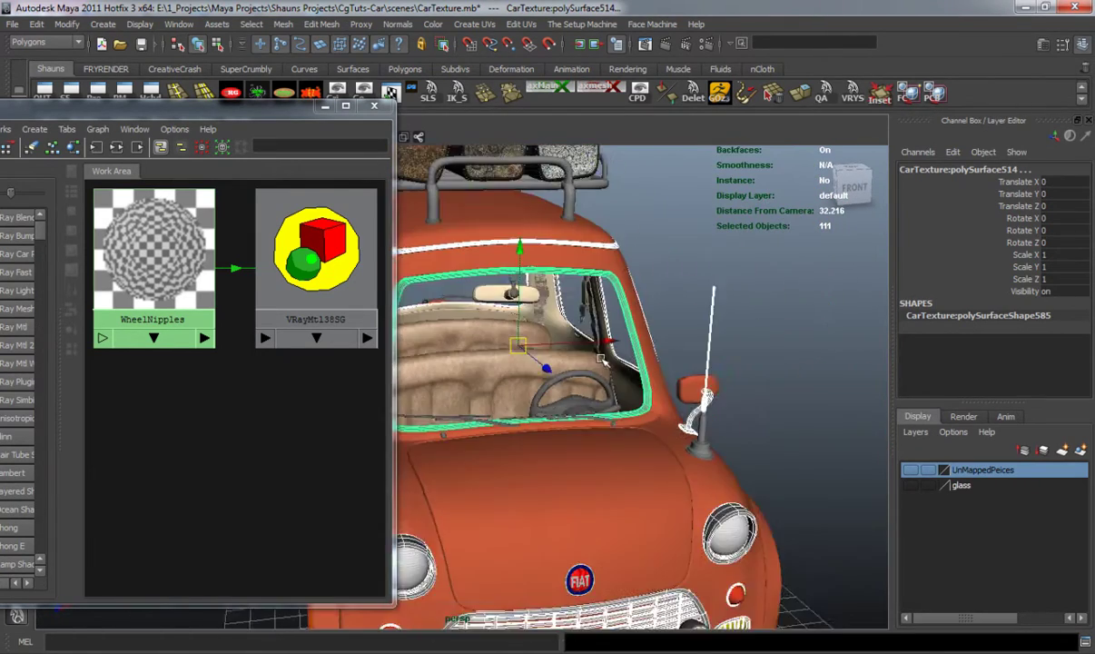
- Add the right side mirror's arm and base plate to the selection
{"action": "middle_click_drag", "start_coordinate": [527, 363], "coordinate": [636, 404], "text": "alt"}
{"action": "left_click_drag", "start_coordinate": [636, 403], "coordinate": [606, 393], "text": "alt"}
{"action": "middle_click_drag", "start_coordinate": [607, 393], "coordinate": [651, 359], "text": "alt"}
{"action": "right_click_drag", "start_coordinate": [651, 360], "coordinate": [697, 371], "text": "alt"}
{"action": "left_click_drag", "start_coordinate": [591, 386], "coordinate": [570, 412], "text": "alt"}
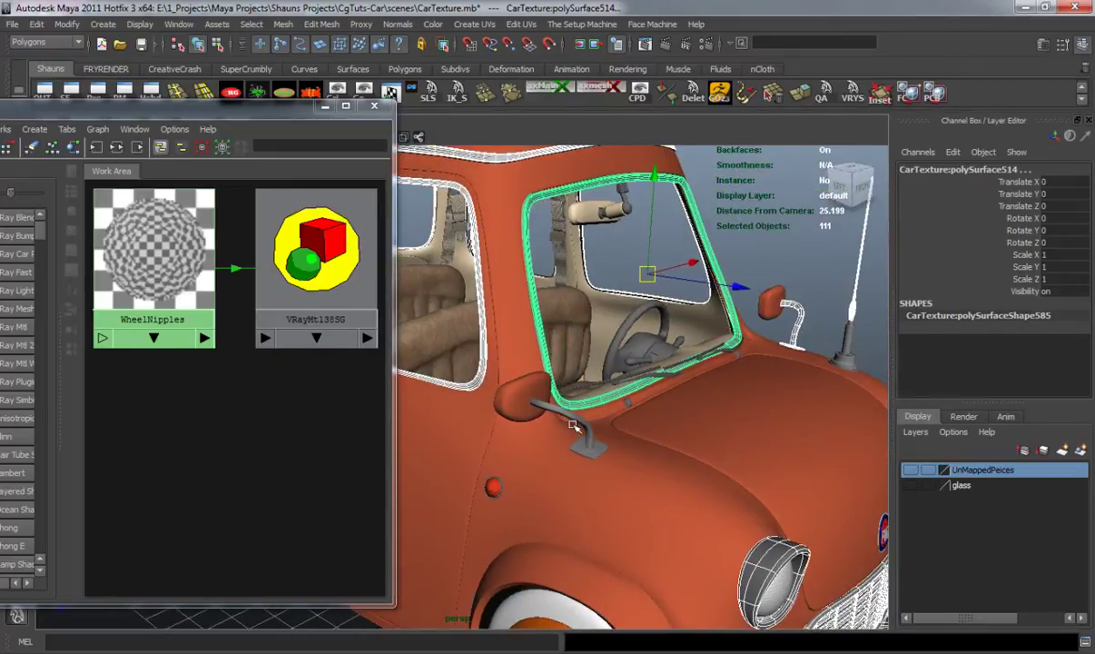
{"action": "right_click_drag", "start_coordinate": [508, 495], "coordinate": [763, 490], "text": "alt"}
{"action": "middle_click_drag", "start_coordinate": [626, 523], "coordinate": [627, 414], "text": "alt"}
{"action": "right_click_drag", "start_coordinate": [545, 427], "coordinate": [682, 440], "text": "alt"}
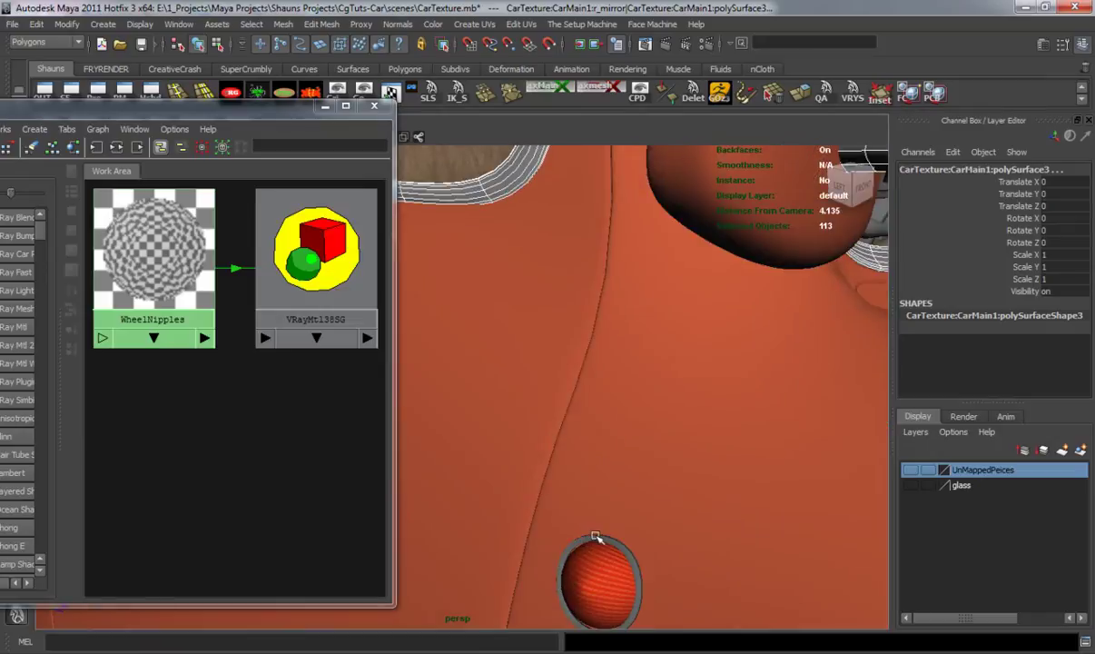
- Add the rim of the red side marker light on the right fender to the selection
{"action": "right_click_drag", "start_coordinate": [617, 464], "coordinate": [454, 469], "text": "alt"}
{"action": "left_click_drag", "start_coordinate": [467, 472], "coordinate": [552, 479], "text": "alt"}
{"action": "middle_click_drag", "start_coordinate": [478, 476], "coordinate": [793, 460], "text": "alt"}
{"action": "mouse_move", "coordinate": [607, 419]}
{"action": "left_mouse_down", "text": "alt"}
{"action": "mouse_move", "coordinate": [538, 431]}
{"action": "mouse_move", "coordinate": [536, 443]}
{"action": "mouse_move", "coordinate": [605, 435]}
{"action": "left_mouse_up", "text": "alt"}
{"action": "middle_click_drag", "start_coordinate": [577, 437], "coordinate": [636, 449], "text": "alt"}
{"action": "right_click_drag", "start_coordinate": [511, 417], "coordinate": [550, 414], "text": "alt"}
- Add the luggage rack's corner rail, long frame tube and near support leg on the roof to the selection
{"action": "left_click_drag", "start_coordinate": [719, 393], "coordinate": [650, 423], "text": "alt"}
{"action": "middle_click_drag", "start_coordinate": [650, 422], "coordinate": [526, 520], "text": "alt"}
{"action": "right_click_drag", "start_coordinate": [526, 520], "coordinate": [574, 513], "text": "alt"}
{"action": "left_click_drag", "start_coordinate": [554, 436], "coordinate": [617, 408], "text": "alt"}
{"action": "middle_click_drag", "start_coordinate": [617, 409], "coordinate": [586, 393], "text": "alt"}
{"action": "left_click_drag", "start_coordinate": [585, 393], "coordinate": [636, 422], "text": "alt"}
{"action": "right_click_drag", "start_coordinate": [545, 454], "coordinate": [591, 469], "text": "alt"}
{"action": "left_click_drag", "start_coordinate": [591, 469], "coordinate": [593, 408], "text": "alt"}
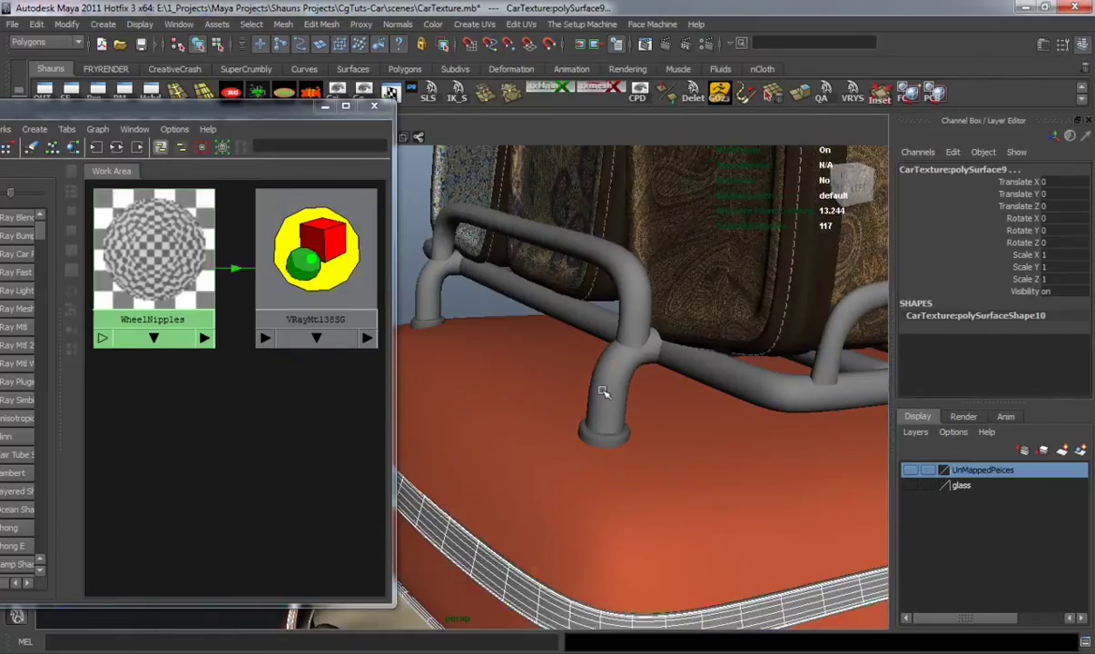
{"action": "left_click", "coordinate": [637, 309]}
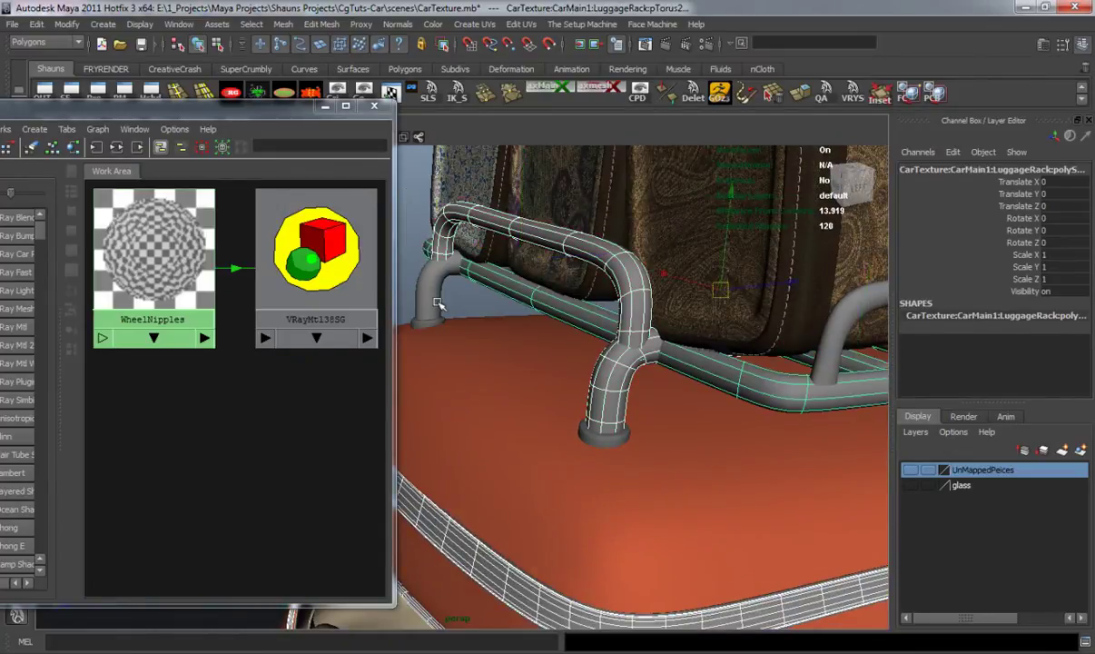
- Add the luggage rack's remaining legs and upper guard rails around the luggage to the selection
{"action": "left_click_drag", "start_coordinate": [728, 426], "coordinate": [782, 423], "text": "alt"}
{"action": "middle_click_drag", "start_coordinate": [782, 423], "coordinate": [468, 432], "text": "alt"}
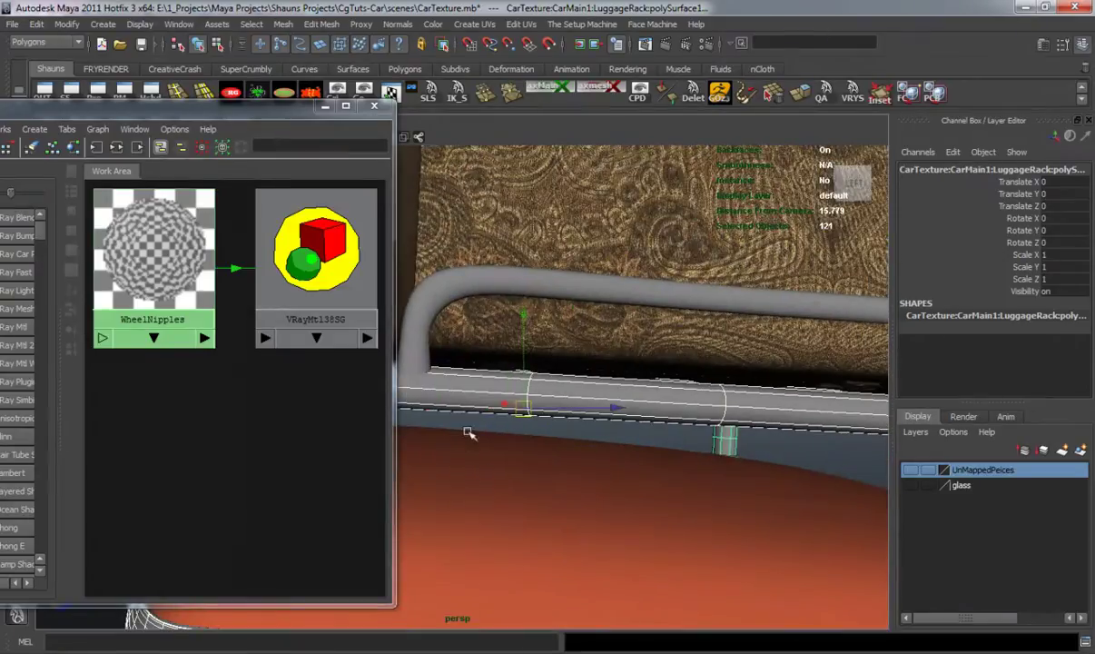
{"action": "left_click", "coordinate": [546, 282], "text": "shift"}
{"action": "right_click_drag", "start_coordinate": [668, 400], "coordinate": [627, 404], "text": "alt"}
{"action": "left_click_drag", "start_coordinate": [682, 409], "coordinate": [528, 460], "text": "alt"}
{"action": "left_click_drag", "start_coordinate": [772, 507], "coordinate": [627, 460], "text": "alt"}
{"action": "left_click", "coordinate": [570, 316], "text": "shift"}
- Assign the WheelNipples material to all selected metal parts and clear the Hypershade work area
{"action": "right_click_drag", "start_coordinate": [659, 482], "coordinate": [582, 460], "text": "alt"}
{"action": "middle_click_drag", "start_coordinate": [582, 460], "coordinate": [669, 349], "text": "alt"}
{"action": "left_click_drag", "start_coordinate": [627, 405], "coordinate": [679, 435], "text": "alt"}
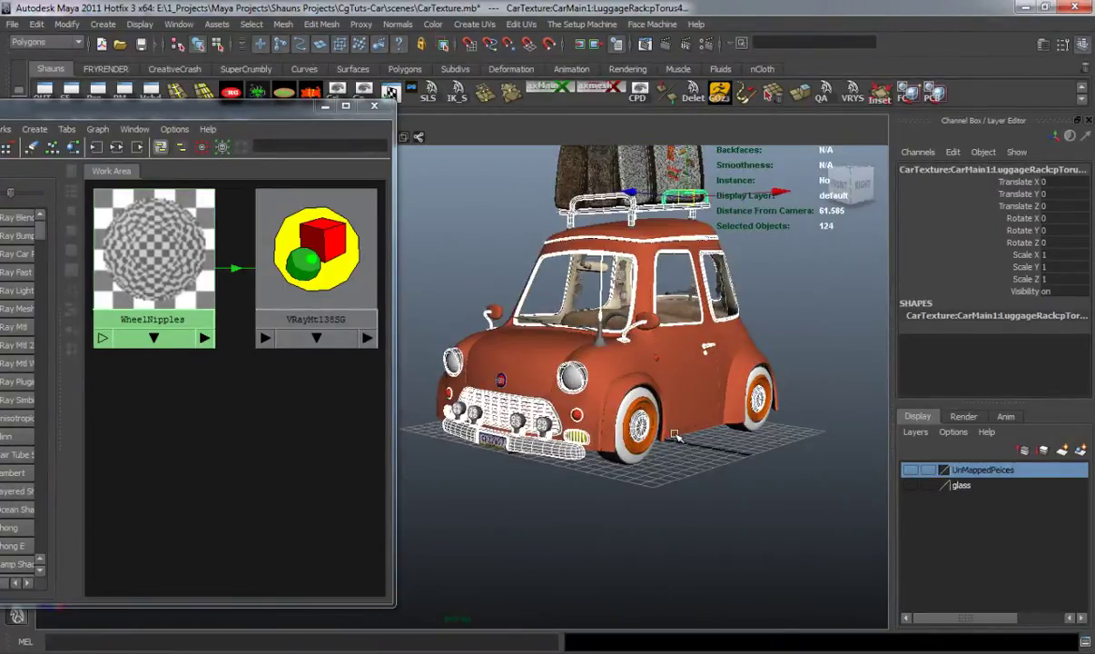
{"action": "right_click_drag", "start_coordinate": [556, 437], "coordinate": [621, 420], "text": "alt"}
{"action": "left_click_drag", "start_coordinate": [602, 437], "coordinate": [724, 430], "text": "alt"}
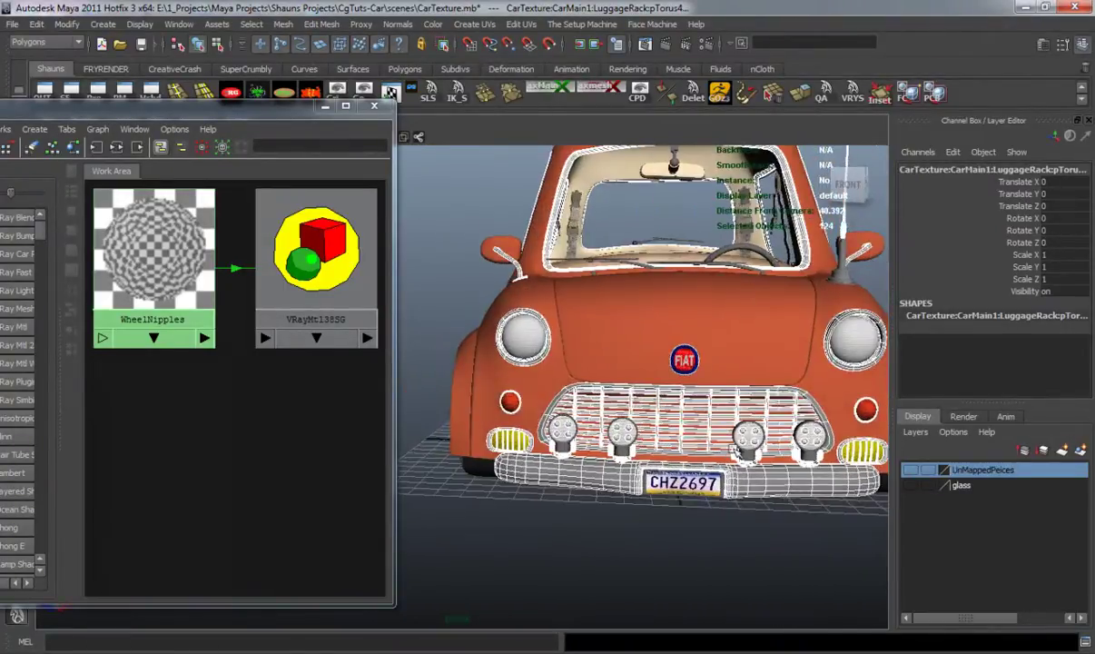
{"action": "middle_click_drag", "start_coordinate": [724, 430], "coordinate": [618, 433], "text": "alt"}
{"action": "left_click_drag", "start_coordinate": [618, 433], "coordinate": [531, 434], "text": "alt"}
{"action": "right_click_drag", "start_coordinate": [173, 251], "coordinate": [176, 211]}
{"action": "left_click_drag", "start_coordinate": [209, 113], "coordinate": [343, 118]}
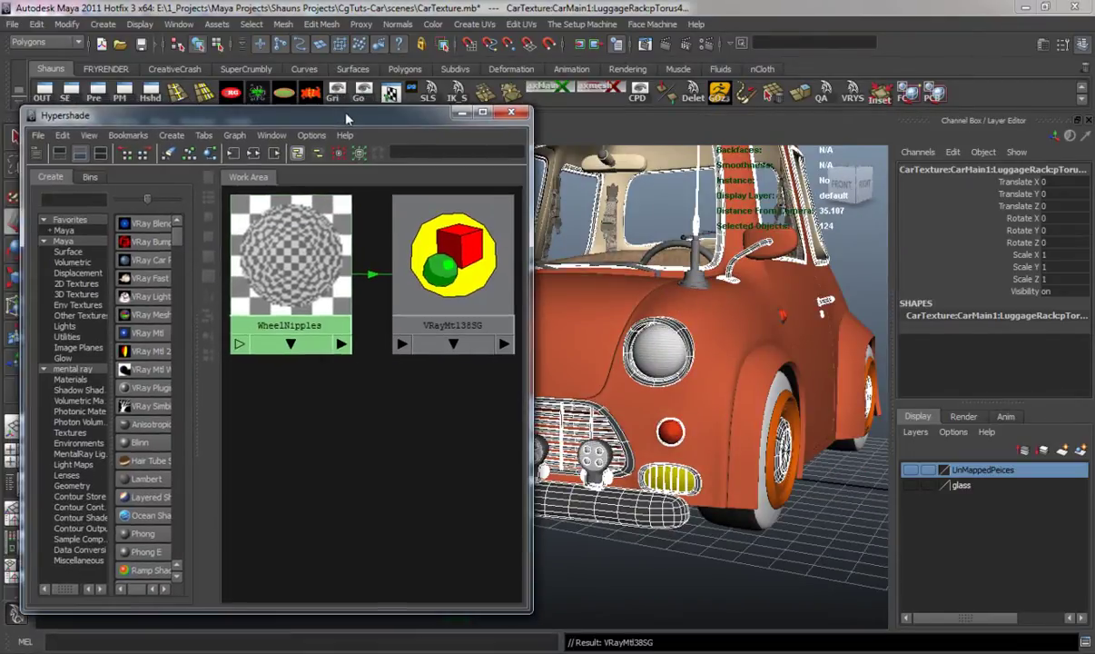
{"action": "left_click", "coordinate": [166, 153]}
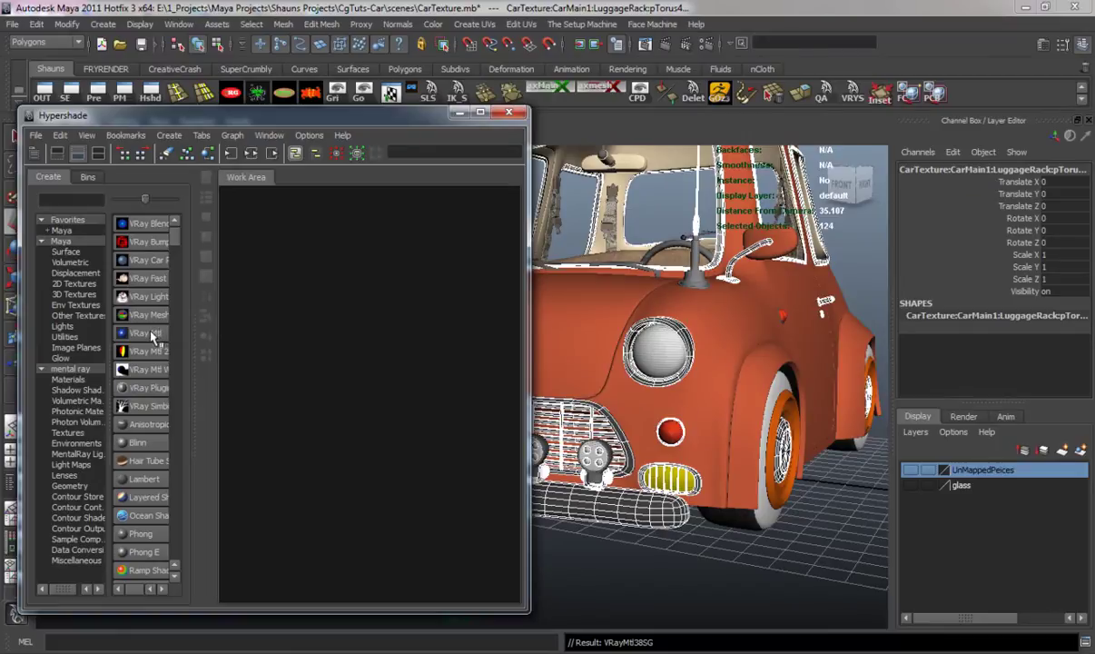
- Select the glass covers of both headlights and add them to the glass layer
{"action": "middle_click_drag", "start_coordinate": [622, 409], "coordinate": [654, 392], "text": "alt"}
{"action": "left_click", "coordinate": [702, 336]}
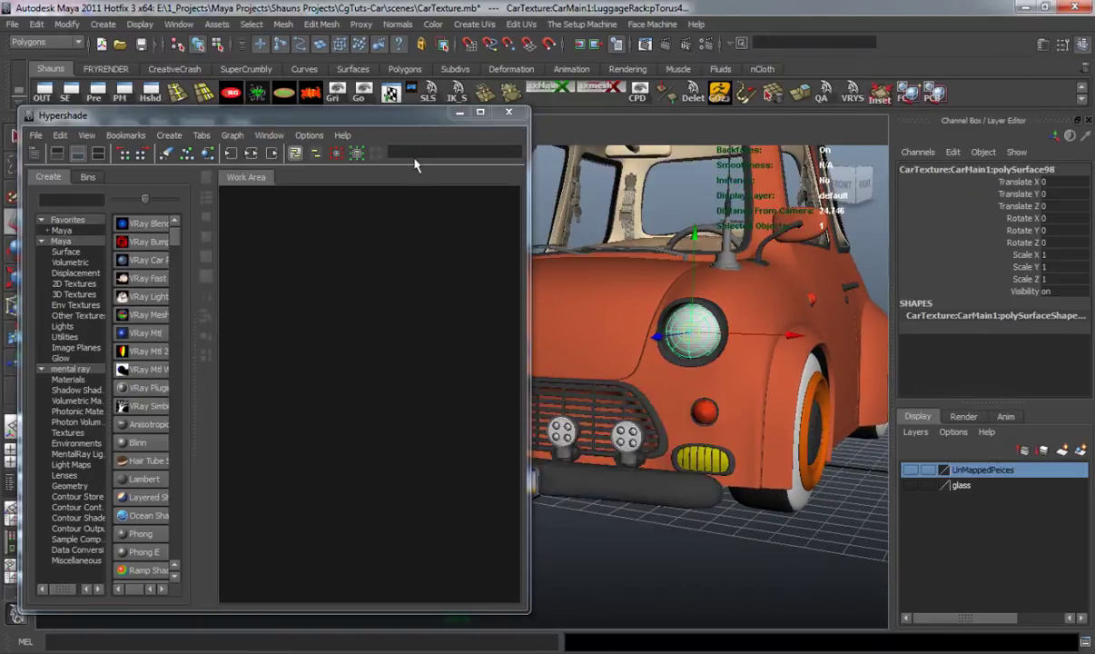
{"action": "left_click_drag", "start_coordinate": [397, 121], "coordinate": [142, 139]}
{"action": "left_click", "coordinate": [411, 336]}
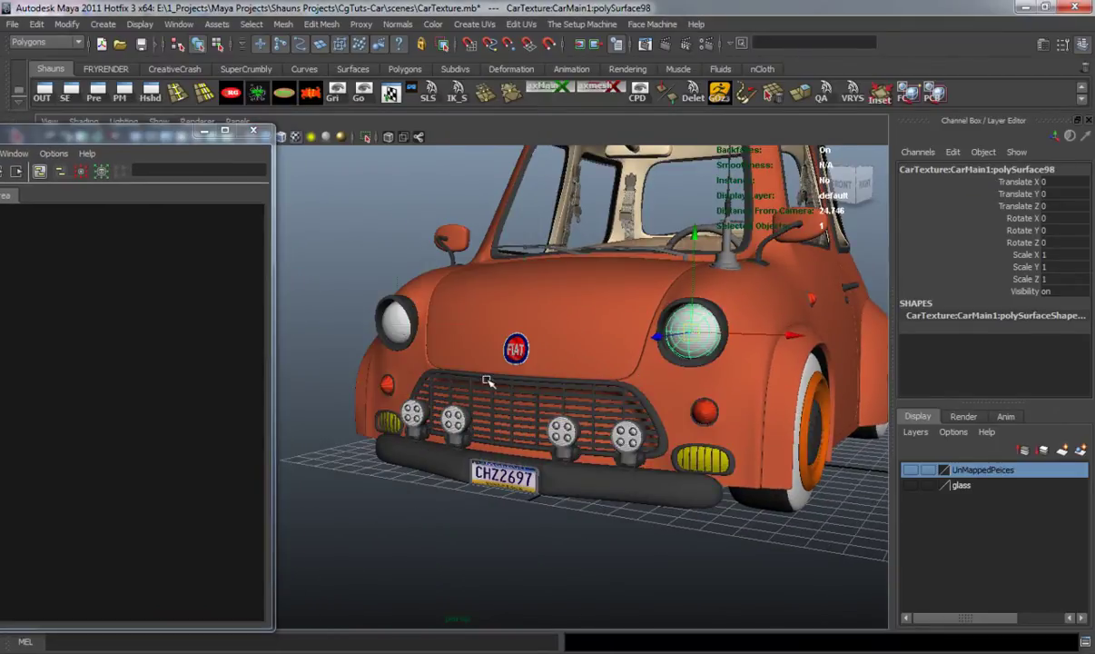
{"action": "right_click", "coordinate": [970, 488]}
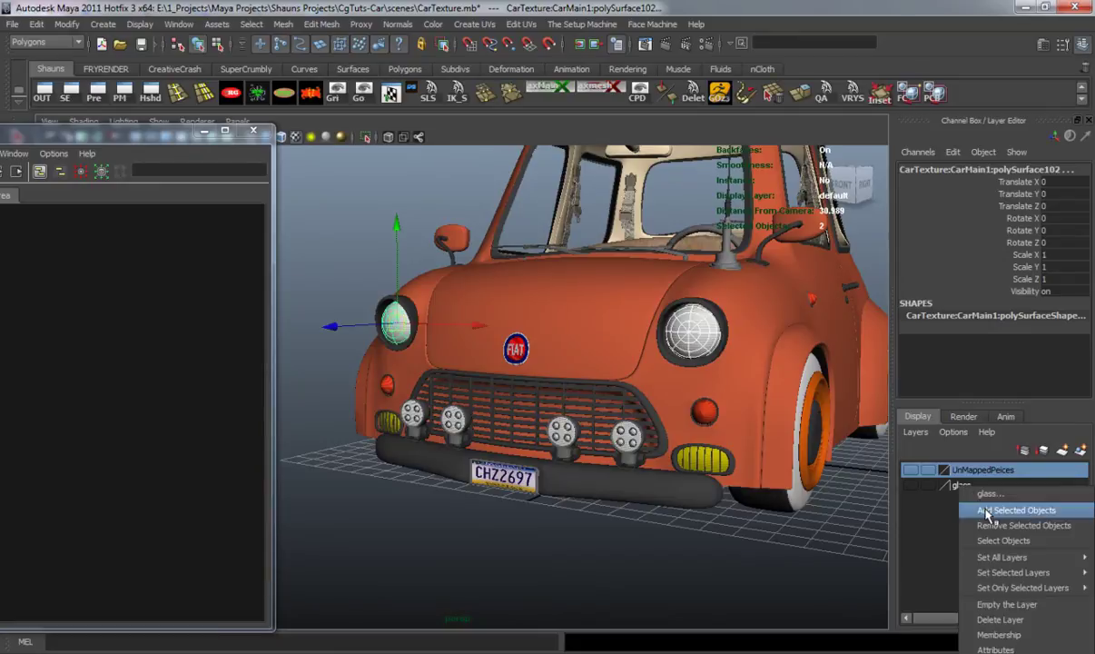
{"action": "left_click", "coordinate": [976, 508]}
{"action": "left_click", "coordinate": [746, 540]}
- Select the outer rim of the headlight near the antenna and graph its WheelNipples material in the work area
{"action": "left_click_drag", "start_coordinate": [724, 519], "coordinate": [596, 409], "text": "alt"}
{"action": "scroll", "coordinate": [633, 534], "scroll_direction": "up", "scroll_amount": 5}
{"action": "left_click", "coordinate": [554, 300]}
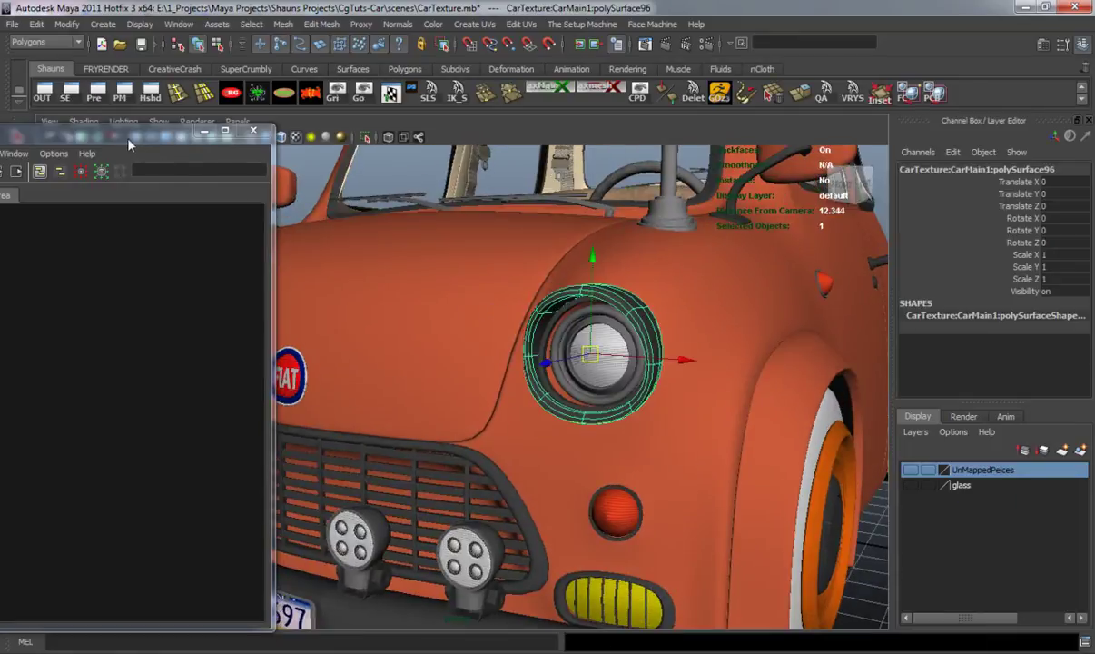
{"action": "left_click", "coordinate": [132, 190]}
{"action": "left_click_drag", "start_coordinate": [247, 148], "coordinate": [147, 161]}
- Select the two inner rings around the reflector of the headlight near the antenna
{"action": "right_click_drag", "start_coordinate": [418, 364], "coordinate": [556, 372], "text": "alt"}
{"action": "middle_click_drag", "start_coordinate": [798, 363], "coordinate": [554, 405], "text": "alt"}
{"action": "right_click_drag", "start_coordinate": [554, 405], "coordinate": [677, 399], "text": "alt"}
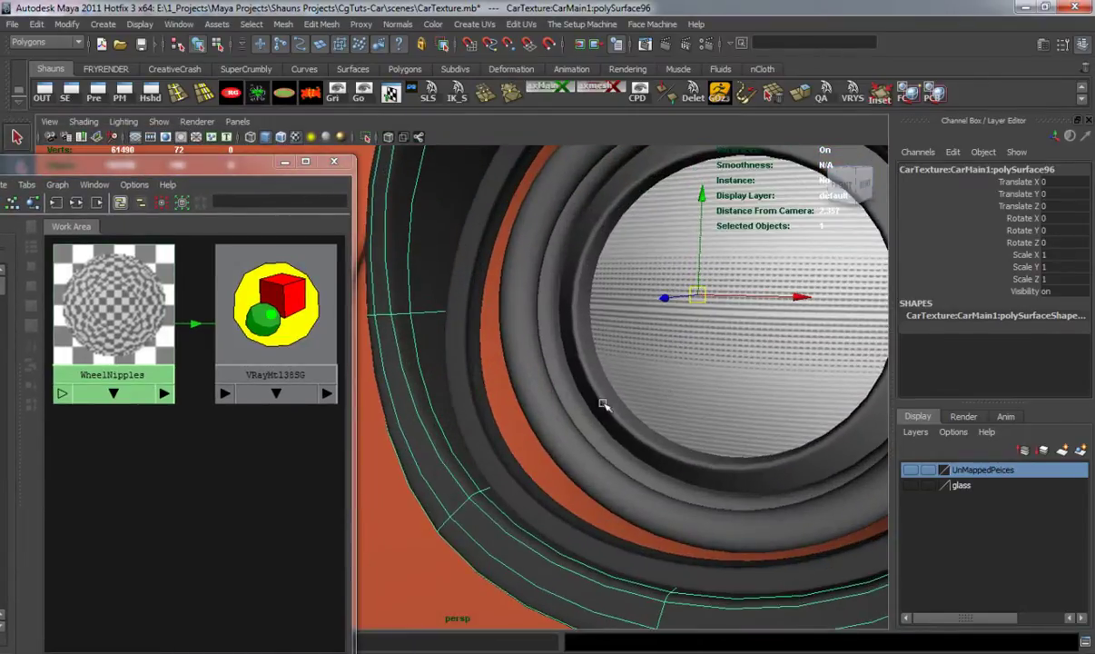
{"action": "left_click", "coordinate": [568, 391]}
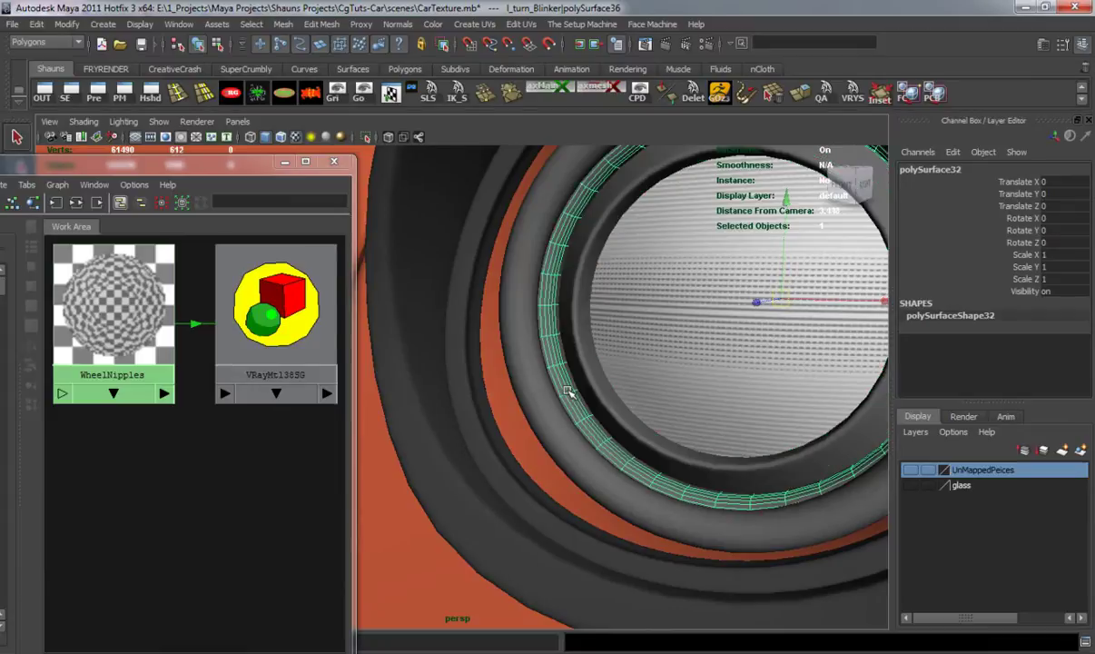
{"action": "left_click", "coordinate": [555, 414], "text": "shift"}
- Add the two matching inner rings of the opposite headlight to the selection
{"action": "right_click_drag", "start_coordinate": [555, 415], "coordinate": [474, 401], "text": "alt"}
{"action": "left_click_drag", "start_coordinate": [475, 400], "coordinate": [565, 398], "text": "alt"}
{"action": "middle_click_drag", "start_coordinate": [565, 397], "coordinate": [481, 377], "text": "alt"}
{"action": "right_click_drag", "start_coordinate": [481, 377], "coordinate": [511, 394], "text": "alt"}
{"action": "left_click_drag", "start_coordinate": [511, 393], "coordinate": [504, 392], "text": "alt"}
{"action": "right_click_drag", "start_coordinate": [504, 392], "coordinate": [560, 363], "text": "alt"}
{"action": "middle_click_drag", "start_coordinate": [560, 363], "coordinate": [558, 403], "text": "alt"}
{"action": "left_click_drag", "start_coordinate": [559, 404], "coordinate": [537, 416], "text": "alt"}
{"action": "left_click", "coordinate": [521, 452], "text": "shift"}
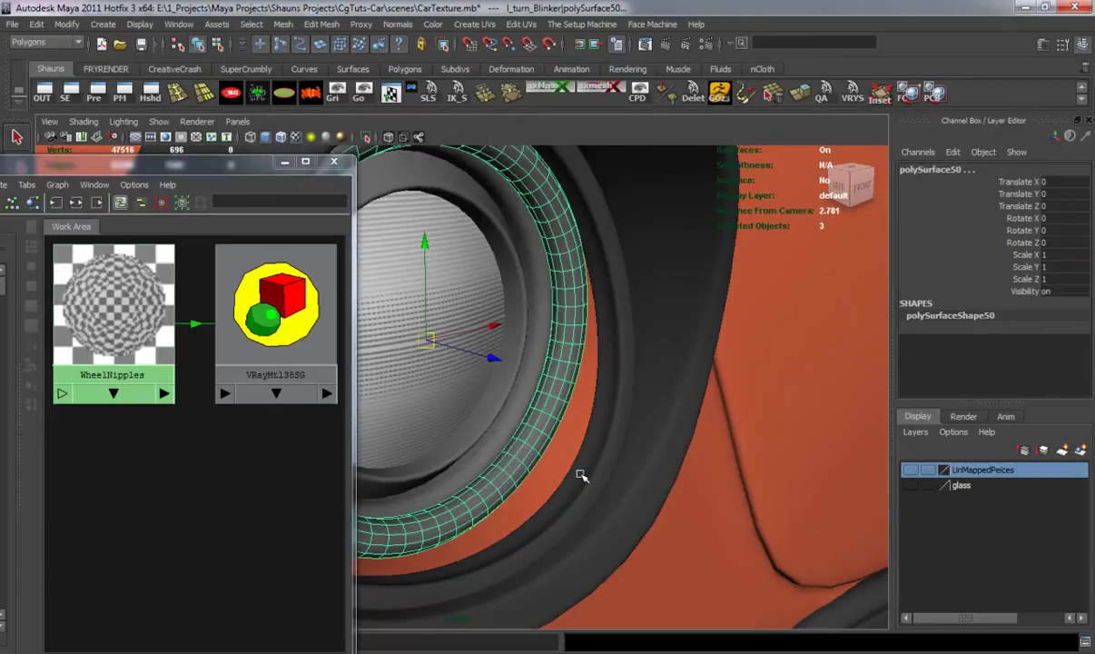
{"action": "right_click_drag", "start_coordinate": [499, 449], "coordinate": [445, 446], "text": "alt"}
{"action": "left_click_drag", "start_coordinate": [445, 446], "coordinate": [604, 450], "text": "alt"}
{"action": "left_click", "coordinate": [497, 411], "text": "shift"}
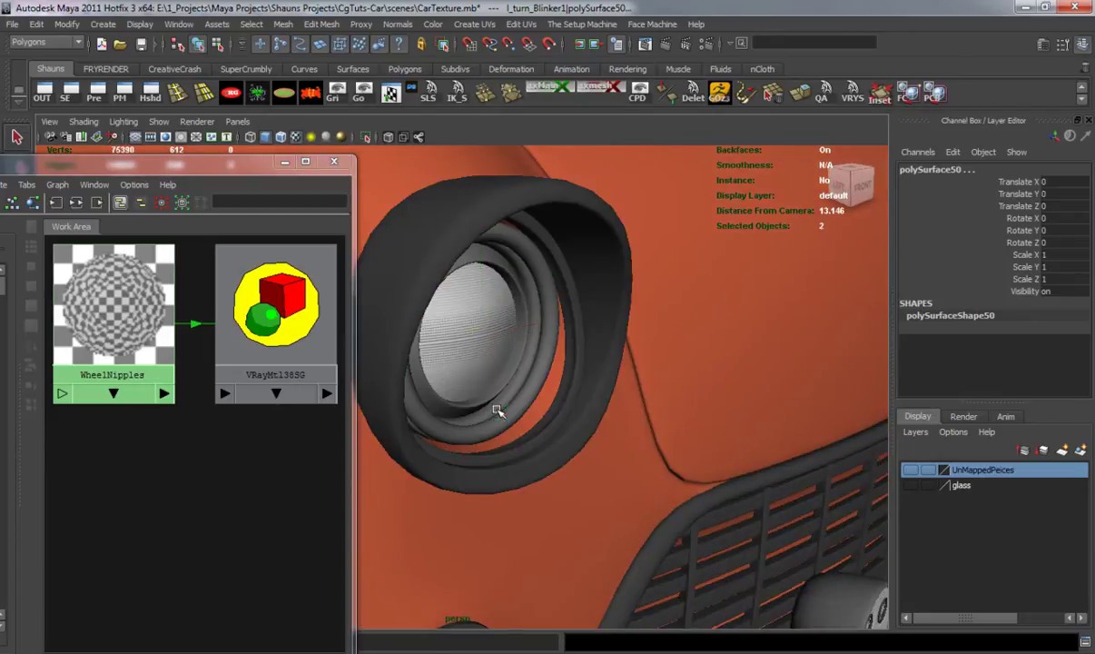
{"action": "left_click", "coordinate": [490, 414], "text": "shift"}
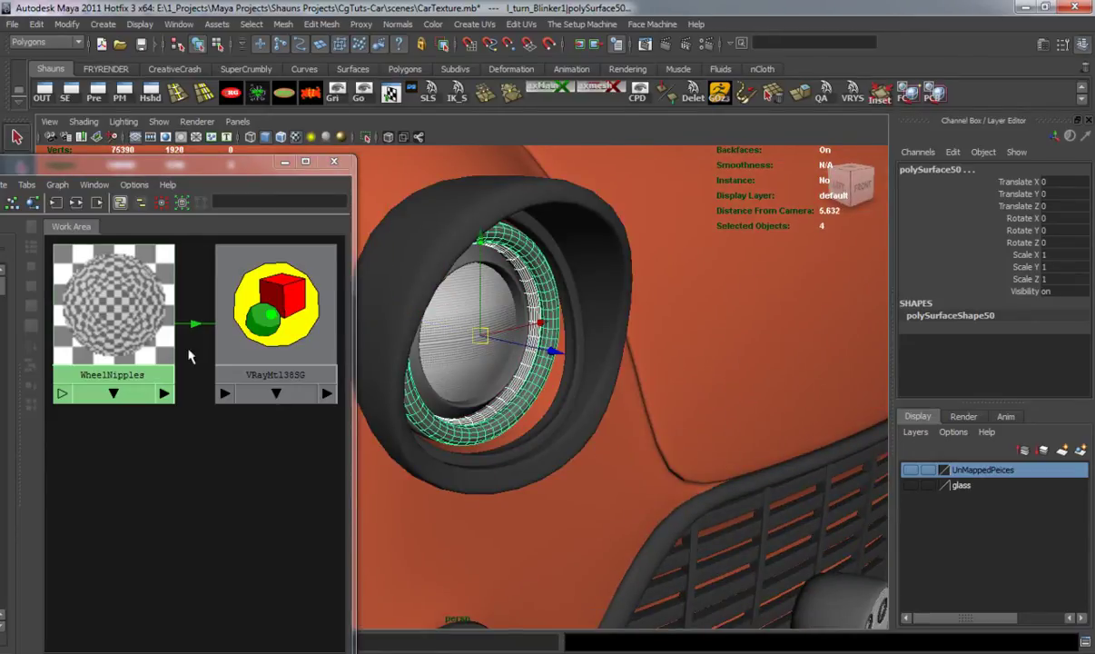
- Assign the WheelNipples material to the selected headlight rings and clear the selection
{"action": "right_click", "coordinate": [113, 306]}
{"action": "right_click_drag", "start_coordinate": [119, 306], "coordinate": [119, 270]}
{"action": "scroll", "coordinate": [477, 384], "scroll_direction": "down", "scroll_amount": 6}
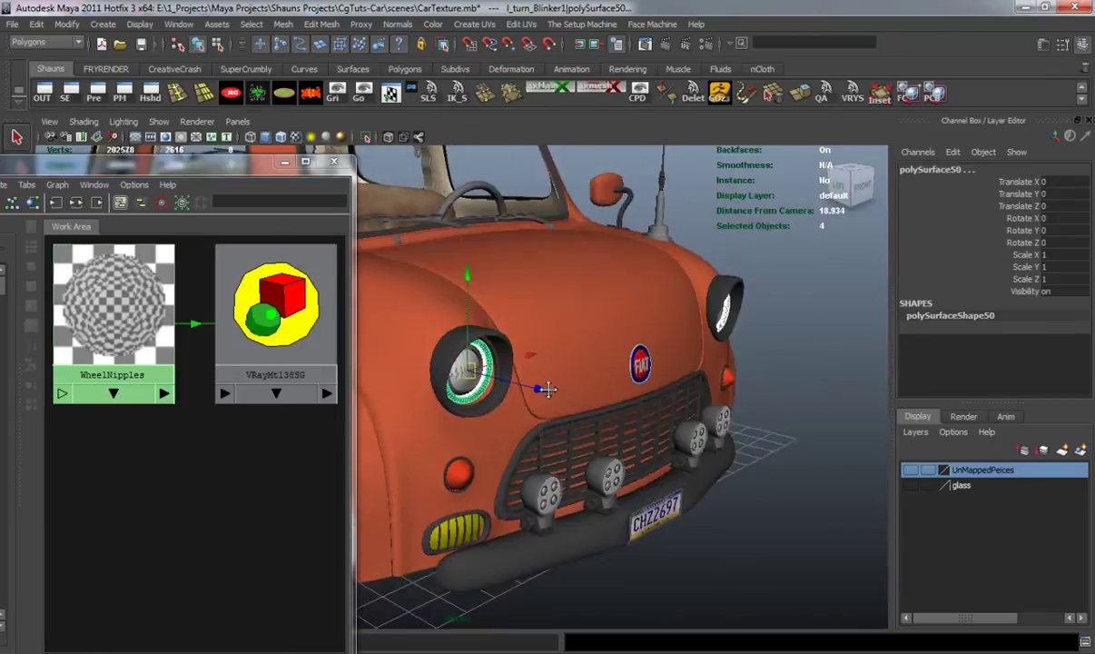
{"action": "middle_click_drag", "start_coordinate": [543, 421], "coordinate": [550, 330], "text": "alt"}
{"action": "left_click_drag", "start_coordinate": [558, 436], "coordinate": [374, 456], "text": "alt"}
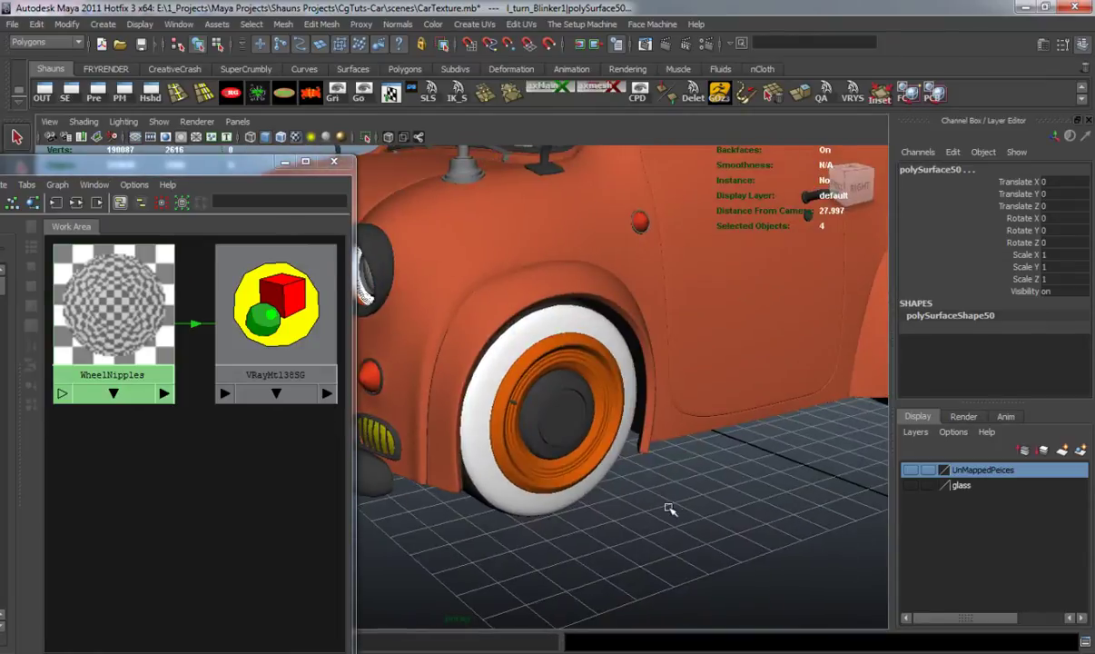
{"action": "left_click", "coordinate": [670, 502]}
{"action": "scroll", "coordinate": [515, 395], "scroll_direction": "down", "scroll_amount": 5}
{"action": "middle_click_drag", "start_coordinate": [516, 396], "coordinate": [556, 447], "text": "alt"}
{"action": "left_click_drag", "start_coordinate": [555, 447], "coordinate": [649, 453], "text": "alt"}
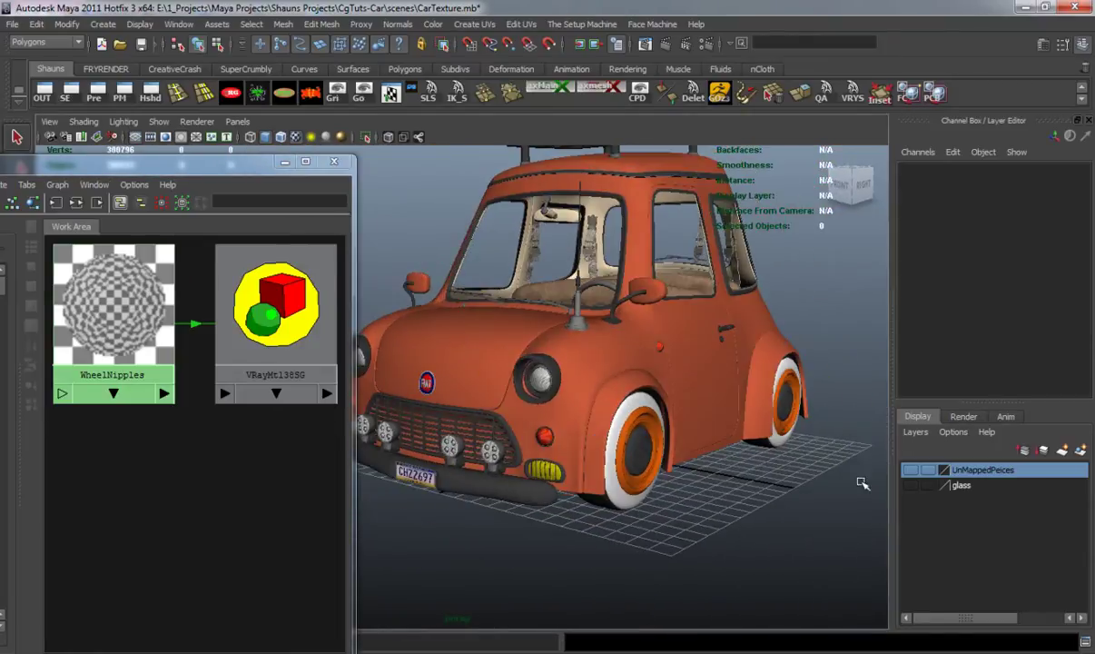
- Clear the Hypershade work area and create a new VRay Mtl material in it
{"action": "left_click_drag", "start_coordinate": [145, 163], "coordinate": [442, 130]}
{"action": "left_click", "coordinate": [287, 170]}
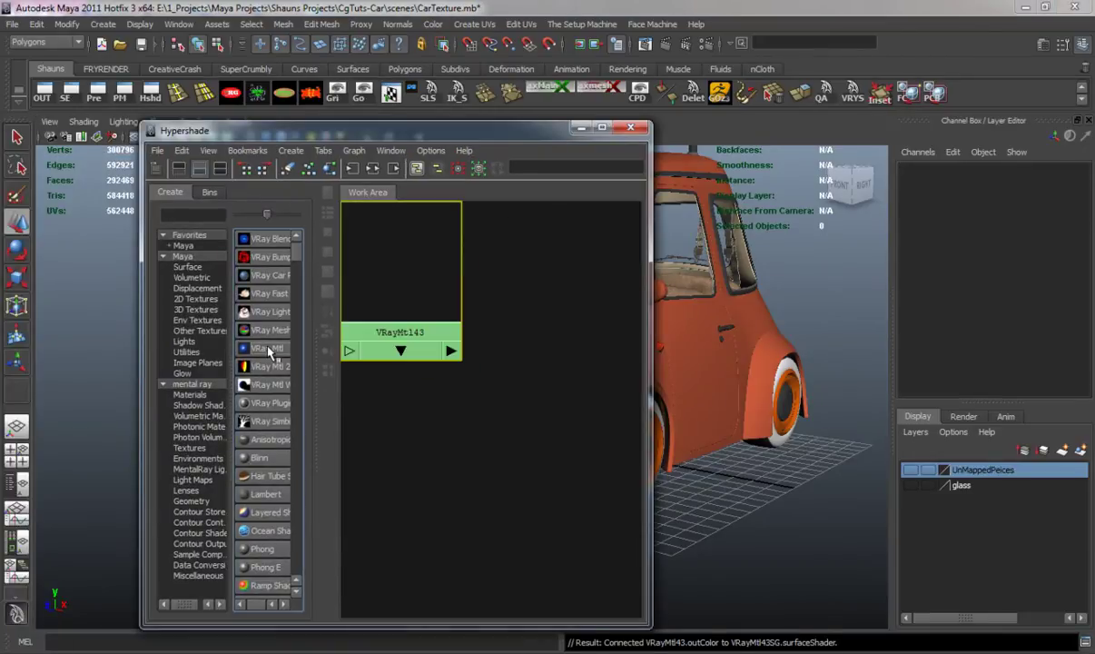
{"action": "left_click", "coordinate": [270, 349]}
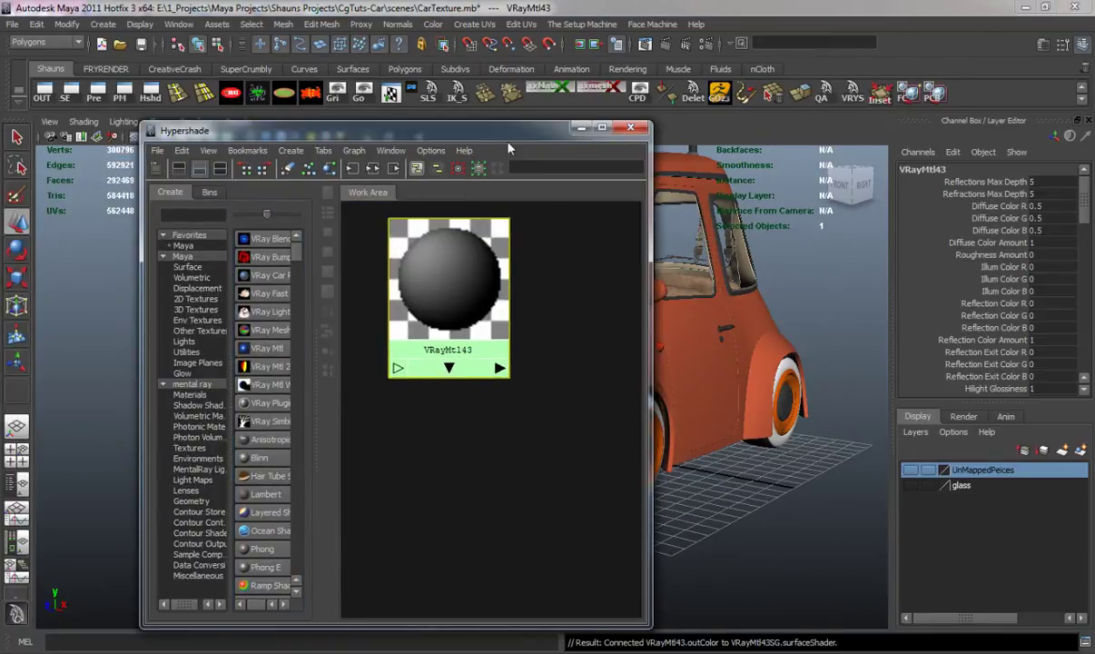
{"action": "left_click_drag", "start_coordinate": [506, 133], "coordinate": [343, 111]}
{"action": "left_click_drag", "start_coordinate": [491, 254], "coordinate": [730, 259]}
{"action": "left_click_drag", "start_coordinate": [502, 110], "coordinate": [477, 119]}
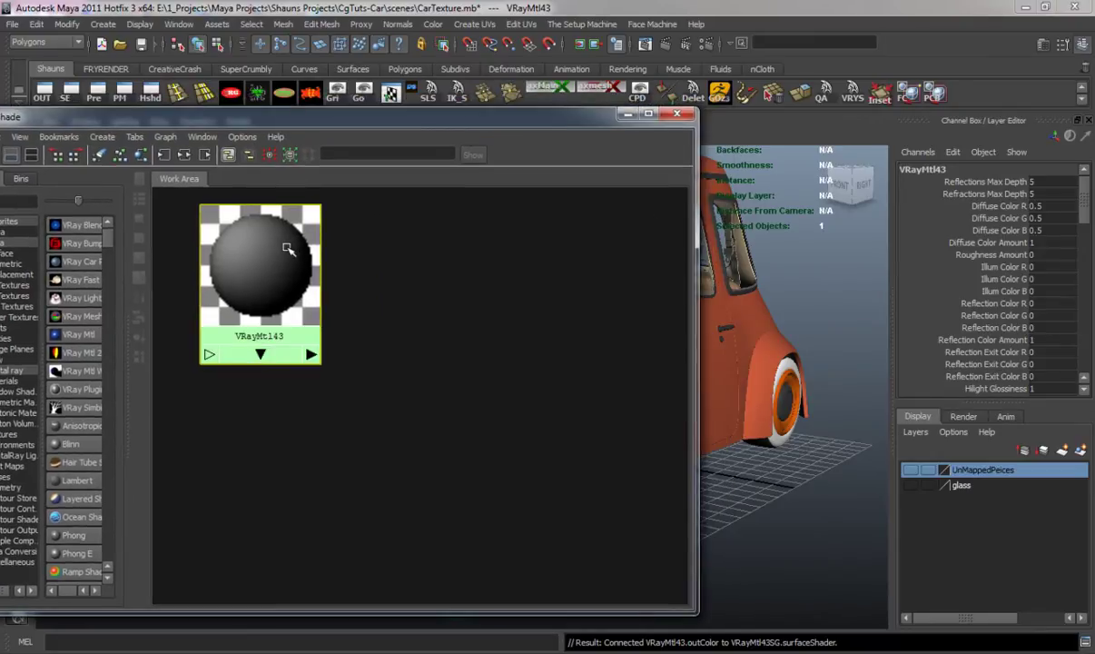
- Duplicate the new VRay material and place the copy beside the original in the work area
{"action": "key", "text": "ctrl+d"}
{"action": "left_click_drag", "start_coordinate": [235, 421], "coordinate": [543, 343]}
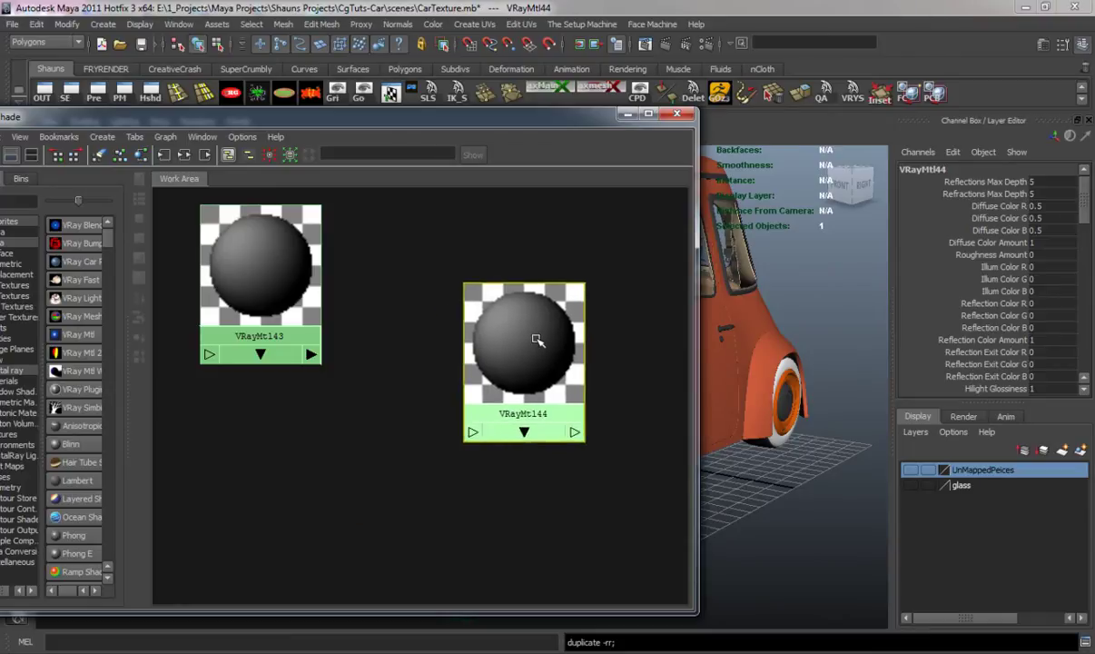
{"action": "left_click_drag", "start_coordinate": [551, 115], "coordinate": [291, 162]}
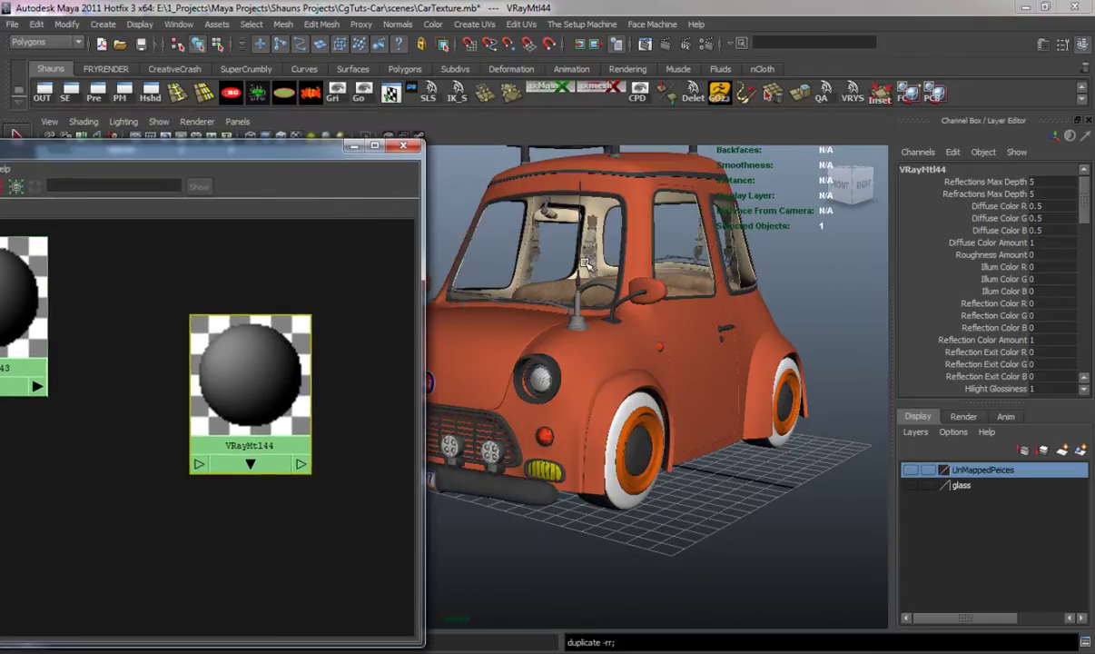
- Give the duplicated material a near-black diffuse color, a white reflection color and a reflection amount of 0.062
{"action": "key", "text": "ctrl+a"}
{"action": "left_click_drag", "start_coordinate": [972, 340], "coordinate": [933, 347]}
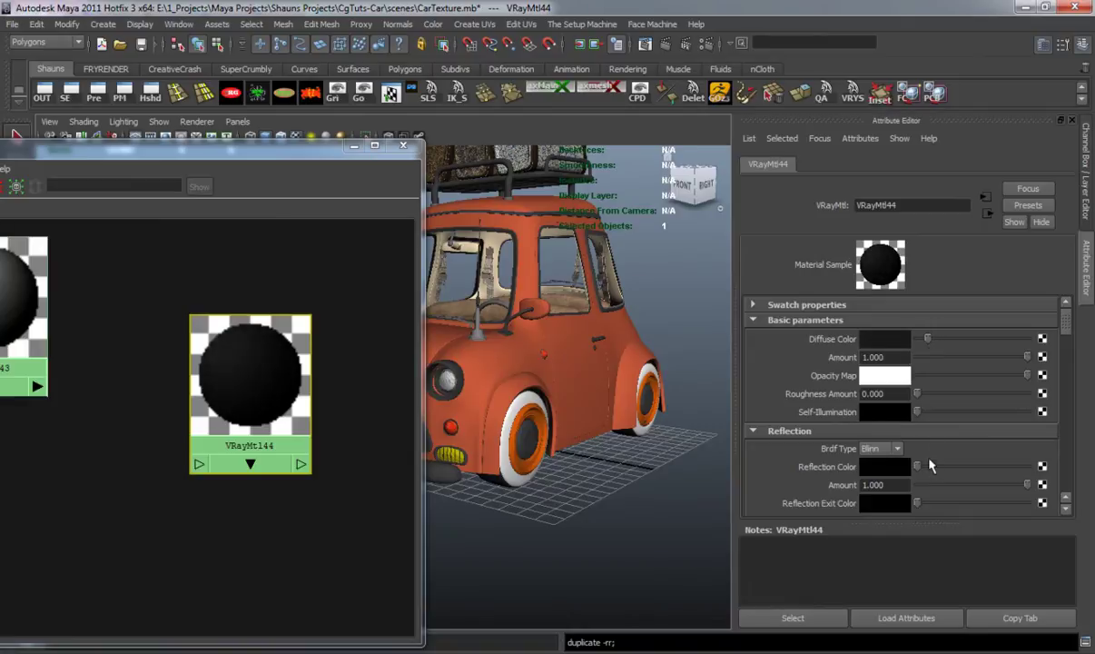
{"action": "left_click_drag", "start_coordinate": [918, 468], "coordinate": [928, 495]}
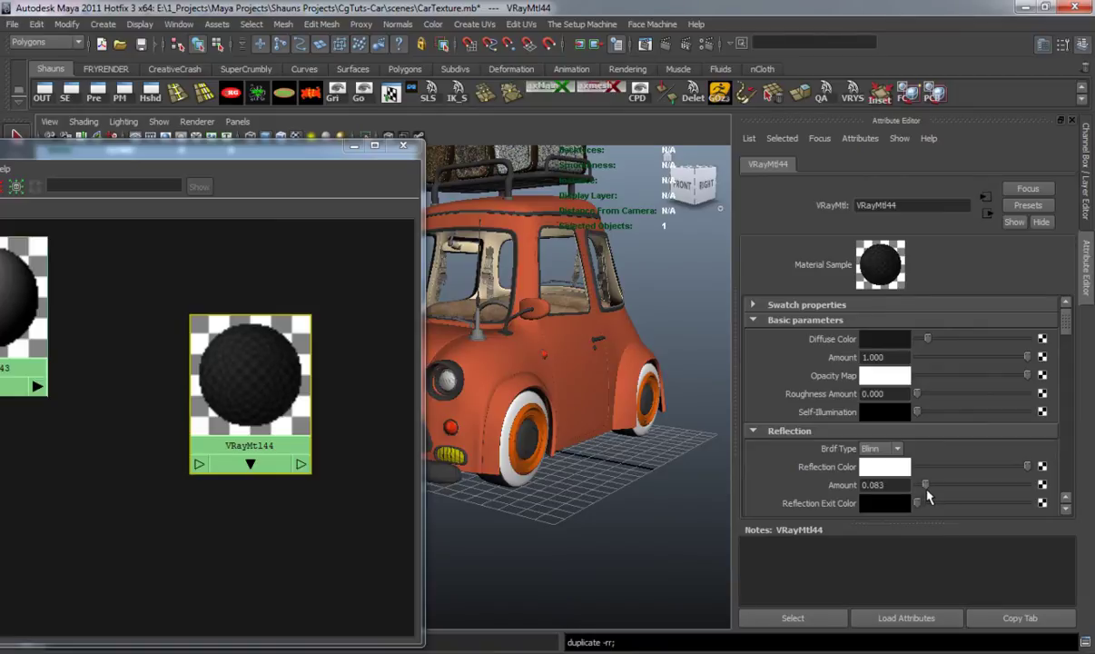
{"action": "left_click_drag", "start_coordinate": [297, 147], "coordinate": [100, 144]}
- Select the housings of all the fog lights in front of the grille
{"action": "right_click_drag", "start_coordinate": [435, 421], "coordinate": [478, 358], "text": "alt"}
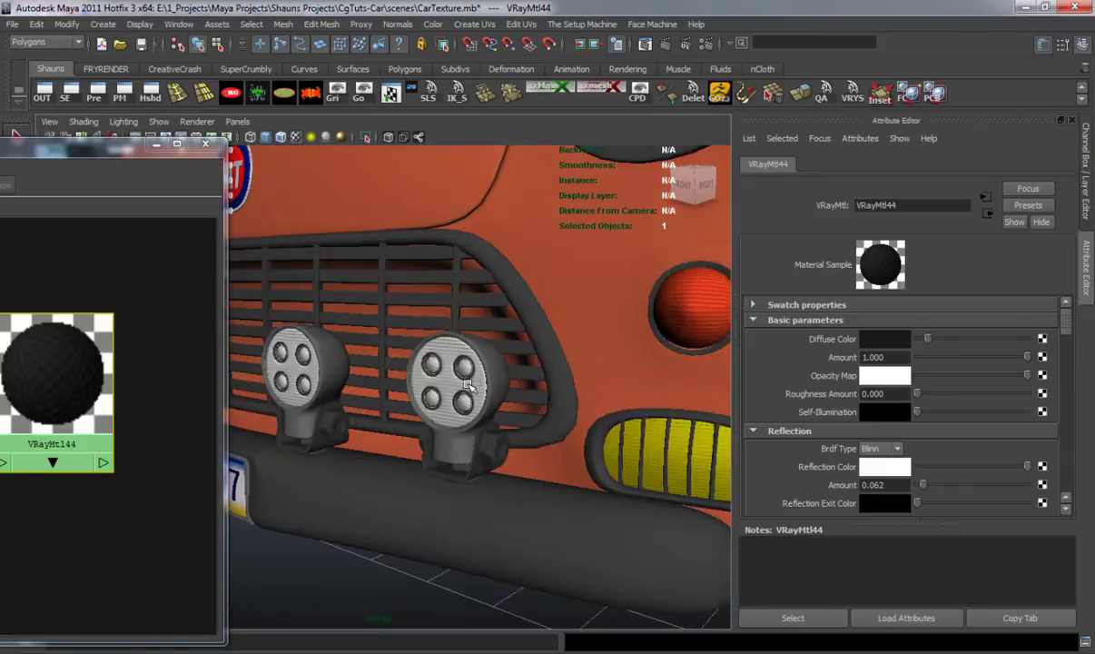
{"action": "scroll", "coordinate": [472, 386], "scroll_direction": "up", "scroll_amount": 5}
{"action": "left_click", "coordinate": [427, 495]}
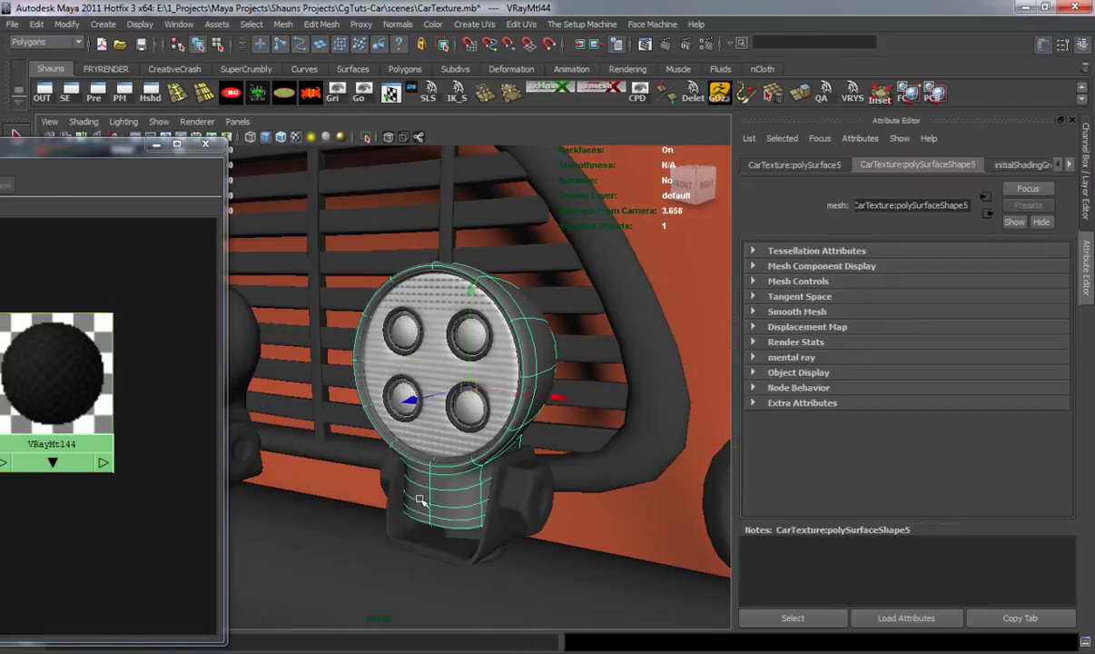
{"action": "left_click_drag", "start_coordinate": [408, 506], "coordinate": [505, 493], "text": "alt"}
{"action": "left_click_drag", "start_coordinate": [417, 434], "coordinate": [452, 437], "text": "alt"}
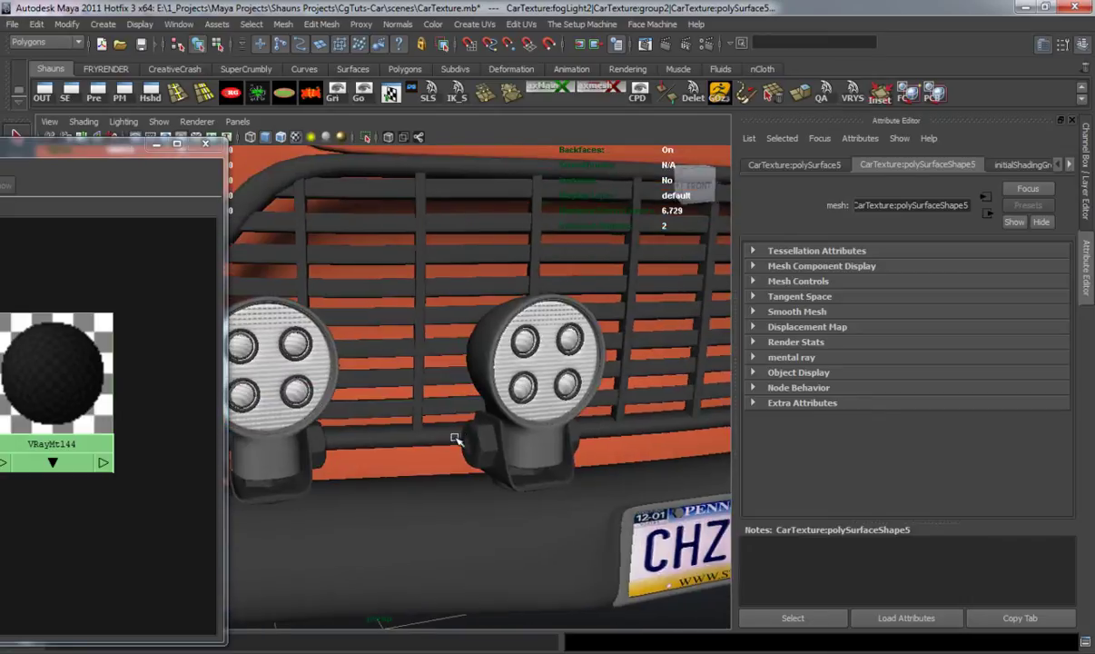
{"action": "left_click", "coordinate": [536, 452]}
{"action": "left_click", "coordinate": [278, 462], "text": "shift"}
{"action": "left_click_drag", "start_coordinate": [396, 460], "coordinate": [428, 459], "text": "alt"}
- Assign the near-black duplicated VRay material to the selected fog light housings and clear the selection
{"action": "right_click_drag", "start_coordinate": [41, 381], "coordinate": [63, 342]}
{"action": "scroll", "coordinate": [433, 471], "scroll_direction": "down", "scroll_amount": 5}
{"action": "left_click", "coordinate": [552, 530]}
{"action": "scroll", "coordinate": [397, 505], "scroll_direction": "up", "scroll_amount": 3}
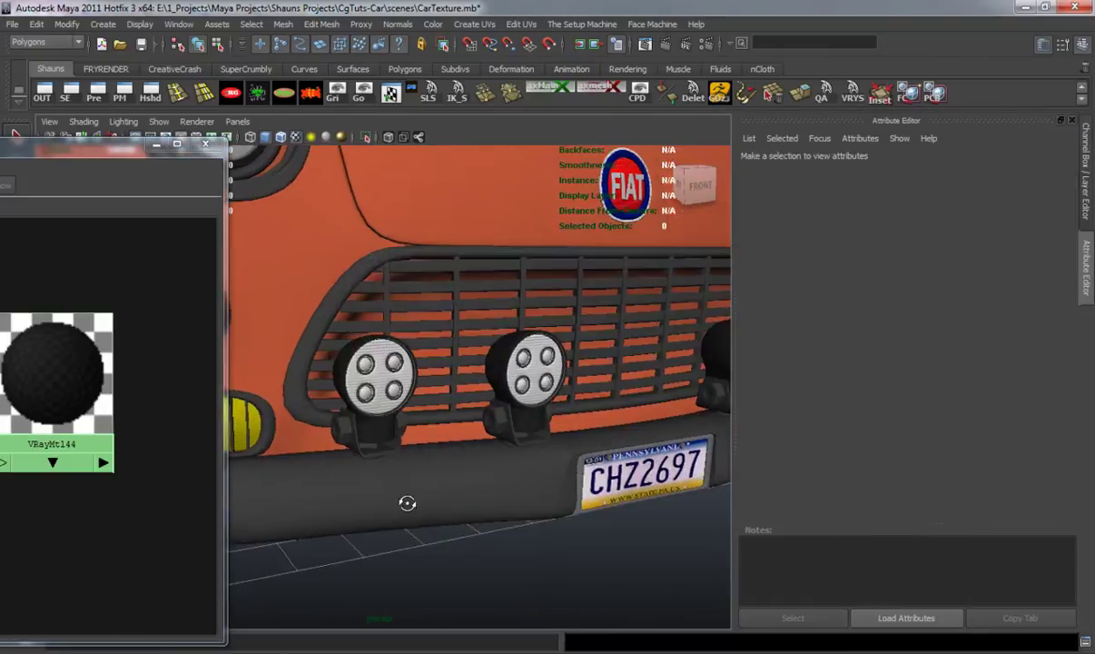
{"action": "left_click_drag", "start_coordinate": [397, 505], "coordinate": [423, 501], "text": "alt"}
- Rename the near-black duplicated material to BlackPlastic
{"action": "left_click_drag", "start_coordinate": [73, 159], "coordinate": [400, 129]}
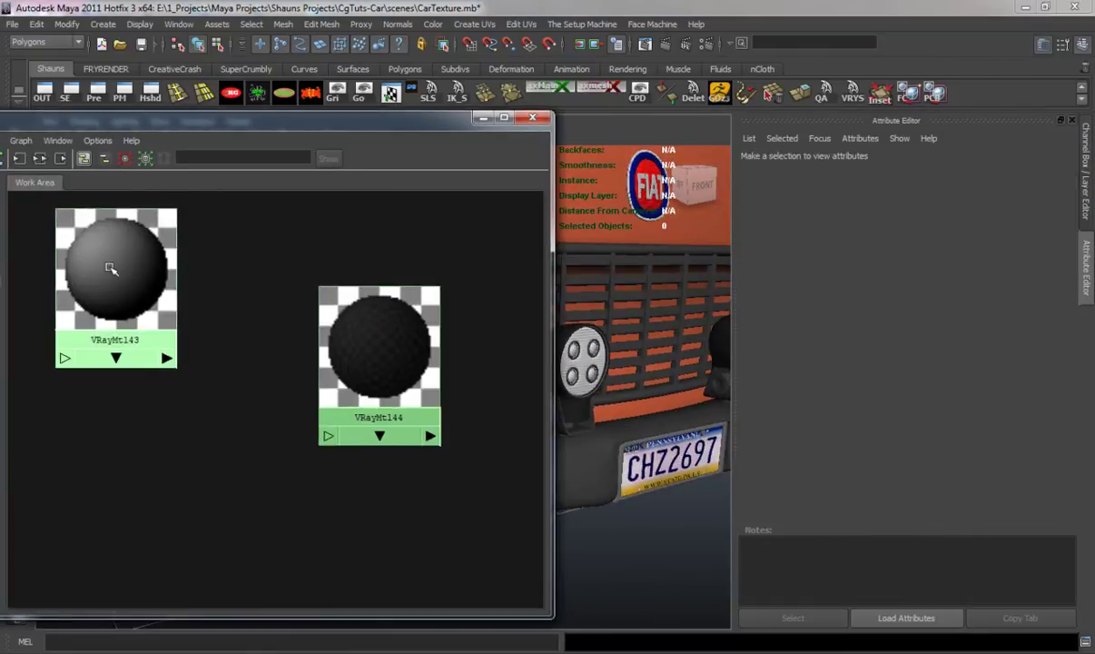
{"action": "left_click_drag", "start_coordinate": [113, 263], "coordinate": [142, 284]}
{"action": "right_click_drag", "start_coordinate": [361, 358], "coordinate": [359, 494]}
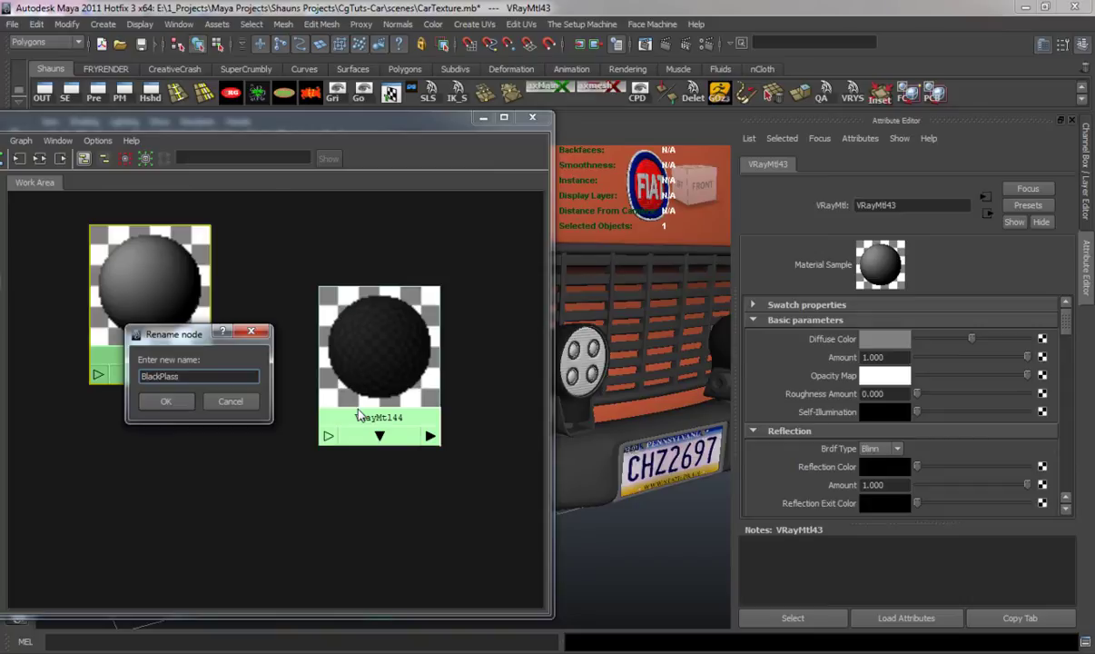
{"action": "type", "text": "BlackPlastic"}
{"action": "key", "text": "Return"}
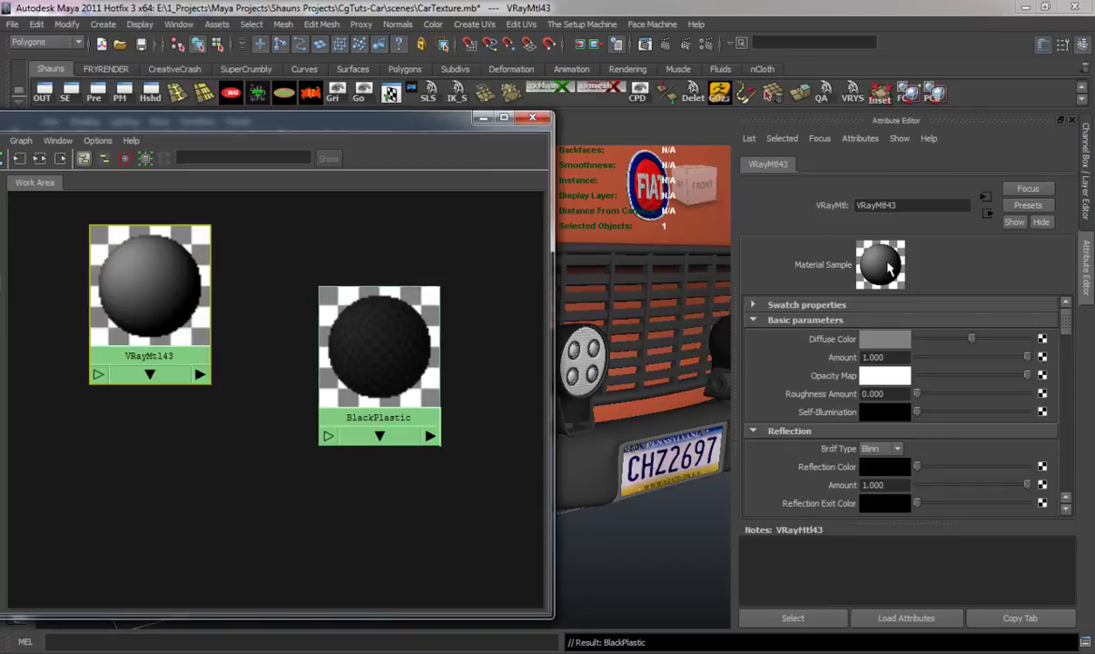
- Rename the original gray VRay material to Rubber
{"action": "left_click_drag", "start_coordinate": [903, 204], "coordinate": [785, 210]}
{"action": "type", "text": "Rubber"}
{"action": "key", "text": "Return"}
{"action": "left_click", "coordinate": [166, 275]}
- Make Rubber near-black with roughness 0.193, a white reflection at amount 0.276, reflection glossiness 0.324 and 9 subdivs
{"action": "left_click_drag", "start_coordinate": [973, 340], "coordinate": [934, 342]}
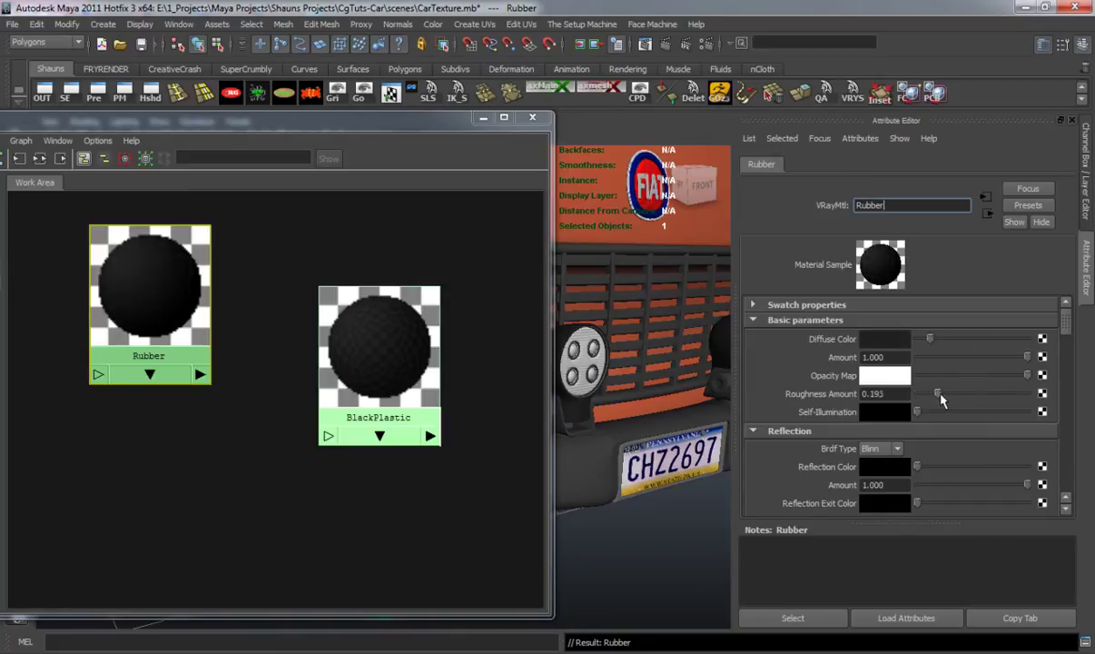
{"action": "left_click_drag", "start_coordinate": [920, 468], "coordinate": [947, 483]}
{"action": "left_click_drag", "start_coordinate": [1067, 328], "coordinate": [1067, 346]}
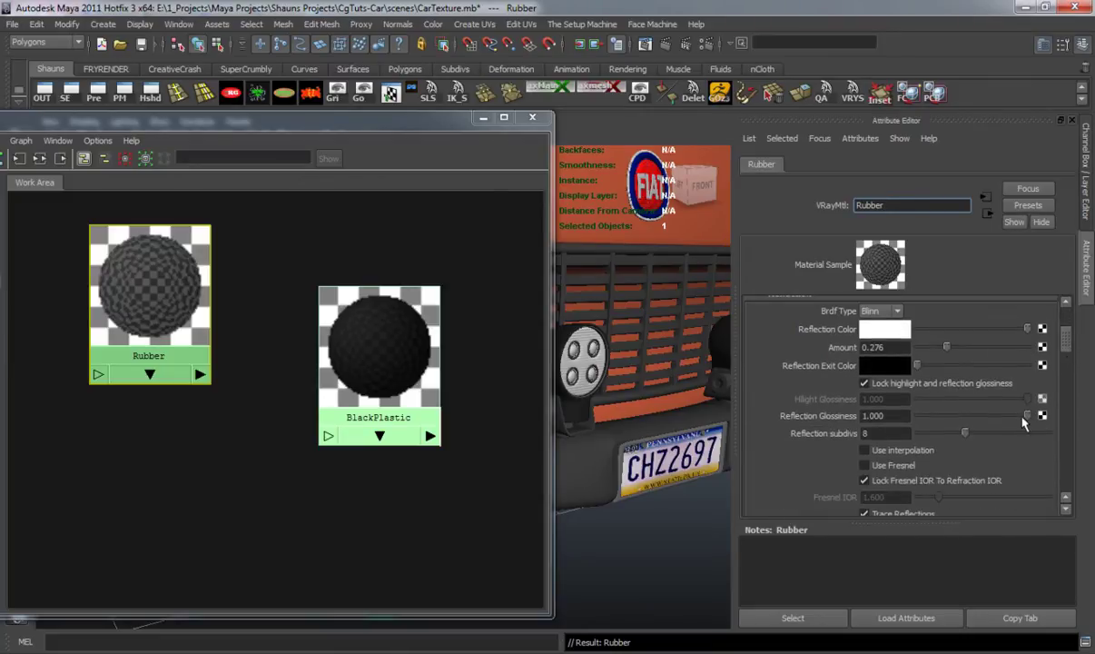
{"action": "left_click_drag", "start_coordinate": [1029, 417], "coordinate": [958, 424]}
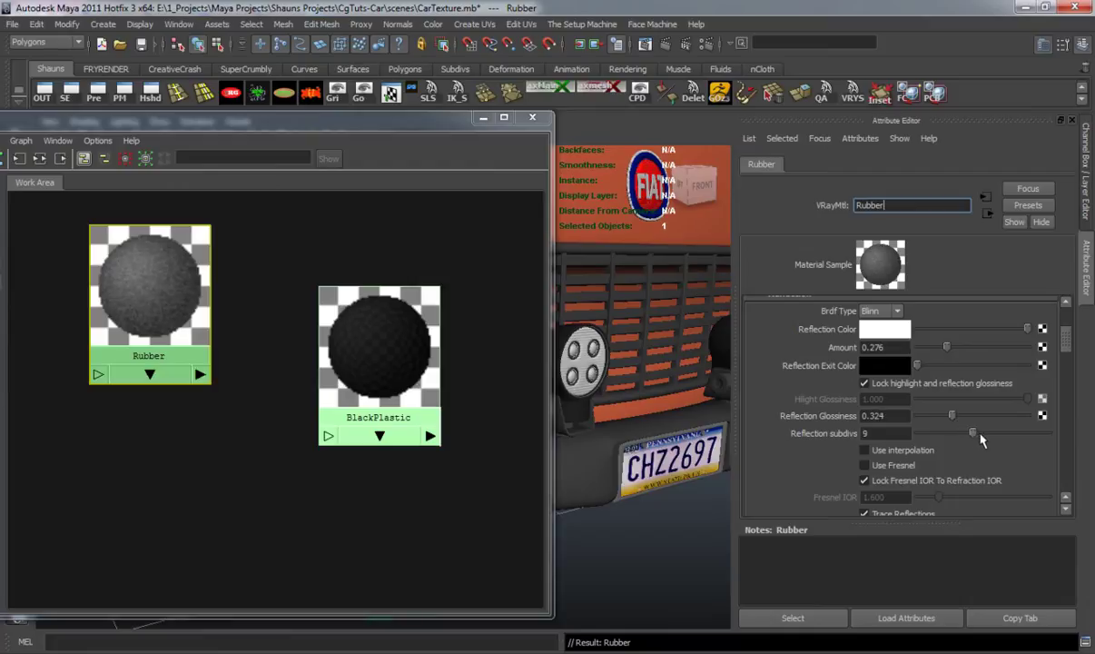
- Move the material window aside and select both windshield wipers
{"action": "left_click_drag", "start_coordinate": [373, 119], "coordinate": [108, 187]}
{"action": "left_click_drag", "start_coordinate": [538, 314], "coordinate": [504, 368], "text": "alt"}
{"action": "middle_click_drag", "start_coordinate": [505, 369], "coordinate": [553, 431], "text": "alt"}
{"action": "scroll", "coordinate": [553, 431], "scroll_direction": "up", "scroll_amount": 5}
{"action": "left_click_drag", "start_coordinate": [553, 430], "coordinate": [427, 388], "text": "alt"}
{"action": "left_click", "coordinate": [413, 403]}
{"action": "left_click_drag", "start_coordinate": [495, 401], "coordinate": [459, 384], "text": "alt"}
{"action": "left_click", "coordinate": [523, 396], "text": "shift"}
- Add the antenna's lower shaft and base pieces to the selection
{"action": "scroll", "coordinate": [543, 430], "scroll_direction": "down", "scroll_amount": 5}
{"action": "middle_click_drag", "start_coordinate": [459, 384], "coordinate": [462, 376], "text": "alt"}
{"action": "scroll", "coordinate": [463, 376], "scroll_direction": "up", "scroll_amount": 5}
{"action": "left_click_drag", "start_coordinate": [462, 376], "coordinate": [514, 370], "text": "alt"}
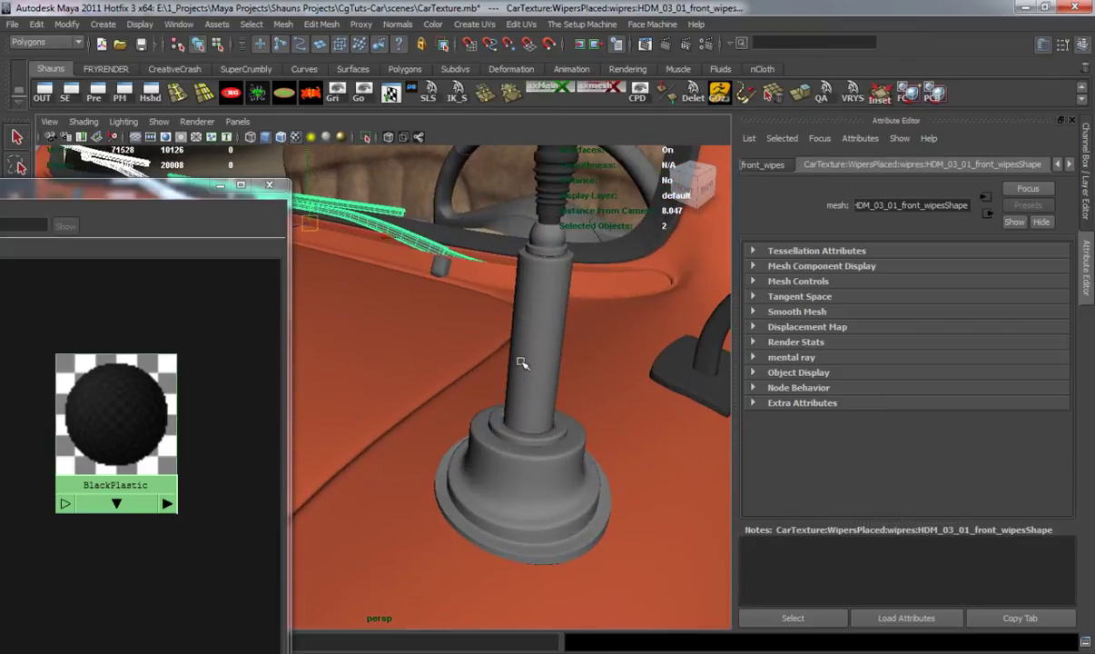
{"action": "left_click", "coordinate": [536, 355], "text": "shift"}
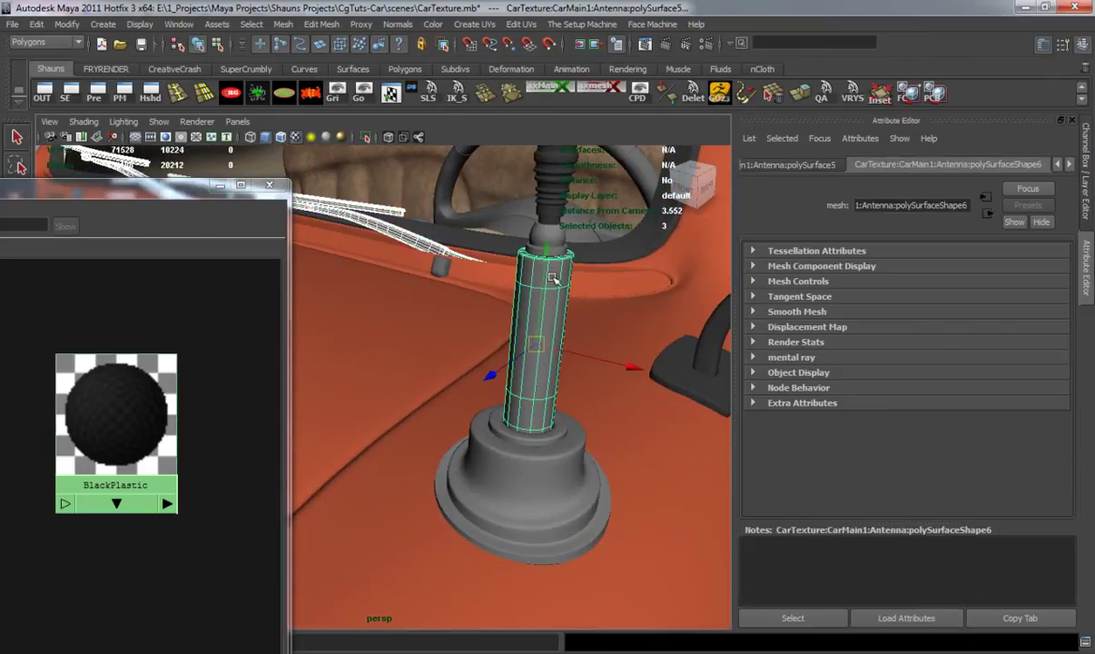
{"action": "left_click", "coordinate": [535, 483], "text": "shift"}
{"action": "left_click", "coordinate": [499, 428], "text": "shift"}
- Add the inner ring around one small lens of the first fog light to the selection
{"action": "left_click_drag", "start_coordinate": [474, 424], "coordinate": [515, 366], "text": "alt"}
{"action": "scroll", "coordinate": [442, 389], "scroll_direction": "down", "scroll_amount": 6}
{"action": "middle_click_drag", "start_coordinate": [516, 366], "coordinate": [608, 324], "text": "alt"}
{"action": "left_click_drag", "start_coordinate": [608, 404], "coordinate": [462, 400], "text": "alt"}
{"action": "scroll", "coordinate": [438, 392], "scroll_direction": "up", "scroll_amount": 6}
{"action": "middle_click_drag", "start_coordinate": [462, 399], "coordinate": [498, 427], "text": "alt"}
{"action": "scroll", "coordinate": [559, 431], "scroll_direction": "up", "scroll_amount": 3}
{"action": "middle_click_drag", "start_coordinate": [565, 430], "coordinate": [515, 425], "text": "alt"}
{"action": "right_click_drag", "start_coordinate": [515, 425], "coordinate": [542, 428], "text": "alt"}
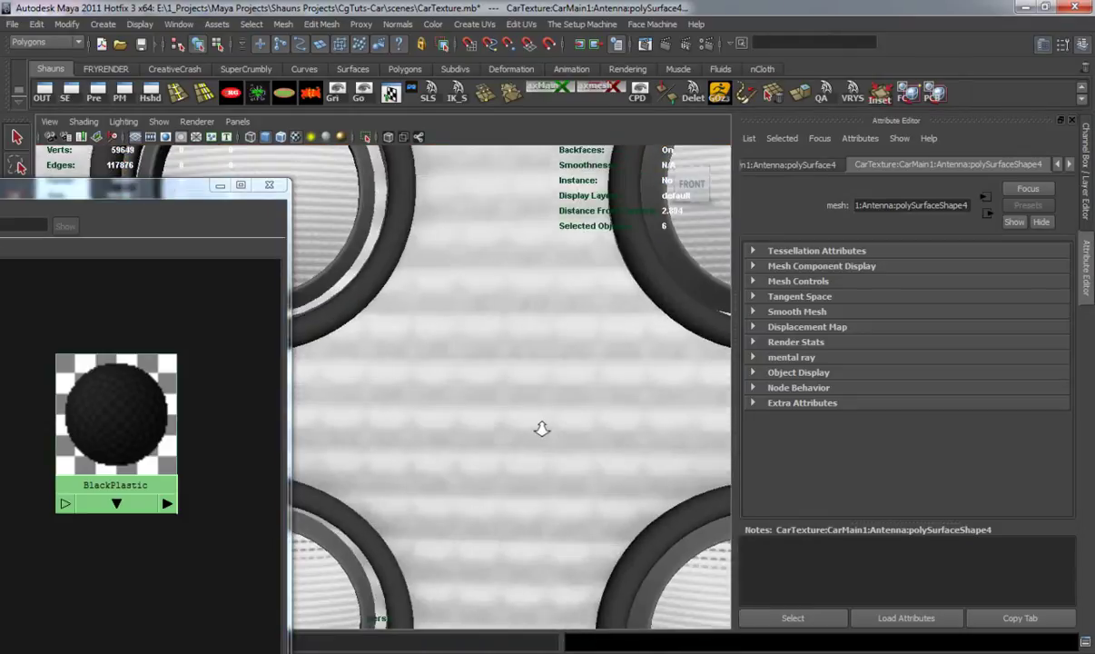
{"action": "middle_click_drag", "start_coordinate": [526, 422], "coordinate": [577, 438], "text": "alt"}
{"action": "left_click", "coordinate": [503, 377], "text": "shift"}
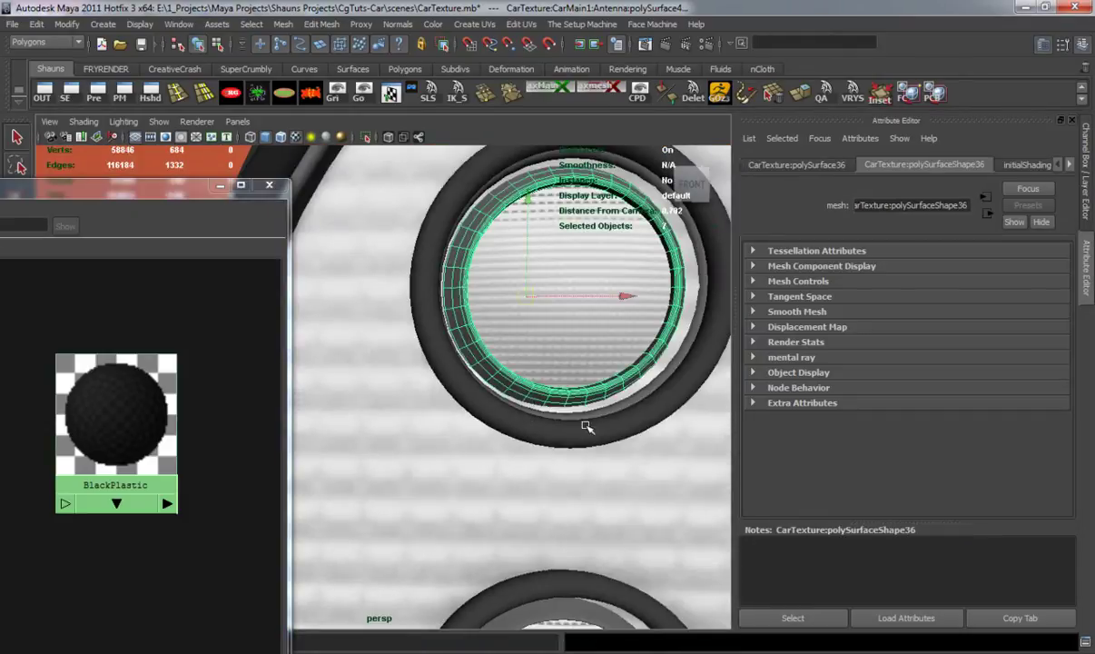
- Add the inner rings of the other three small lenses on the first fog light to the selection
{"action": "scroll", "coordinate": [550, 412], "scroll_direction": "down", "scroll_amount": 4}
{"action": "mouse_move", "coordinate": [551, 413]}
{"action": "left_mouse_down", "text": "alt"}
{"action": "mouse_move", "coordinate": [538, 386]}
{"action": "mouse_move", "coordinate": [550, 412]}
{"action": "left_mouse_up", "text": "alt"}
{"action": "mouse_move", "coordinate": [550, 411]}
{"action": "right_mouse_down", "text": "alt"}
{"action": "mouse_move", "coordinate": [570, 410]}
{"action": "mouse_move", "coordinate": [553, 408]}
{"action": "right_mouse_up", "text": "alt"}
{"action": "left_click", "coordinate": [469, 352], "text": "shift"}
{"action": "middle_click_drag", "start_coordinate": [616, 388], "coordinate": [609, 392], "text": "alt"}
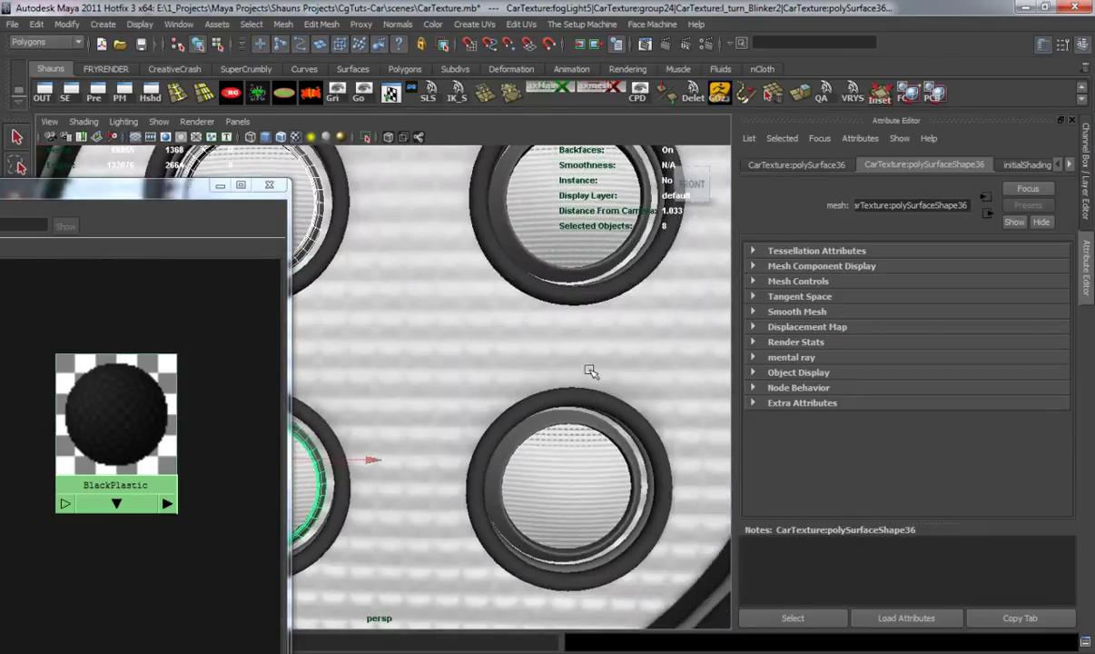
{"action": "left_click", "coordinate": [536, 291], "text": "shift"}
{"action": "left_click", "coordinate": [532, 425], "text": "shift"}
- Switch to the Channel Box and add the second fog light's four inner lens rings to the selection
{"action": "right_click_drag", "start_coordinate": [569, 457], "coordinate": [508, 453], "text": "alt"}
{"action": "middle_click_drag", "start_coordinate": [590, 452], "coordinate": [440, 448], "text": "alt"}
{"action": "right_click_drag", "start_coordinate": [550, 452], "coordinate": [593, 459], "text": "alt"}
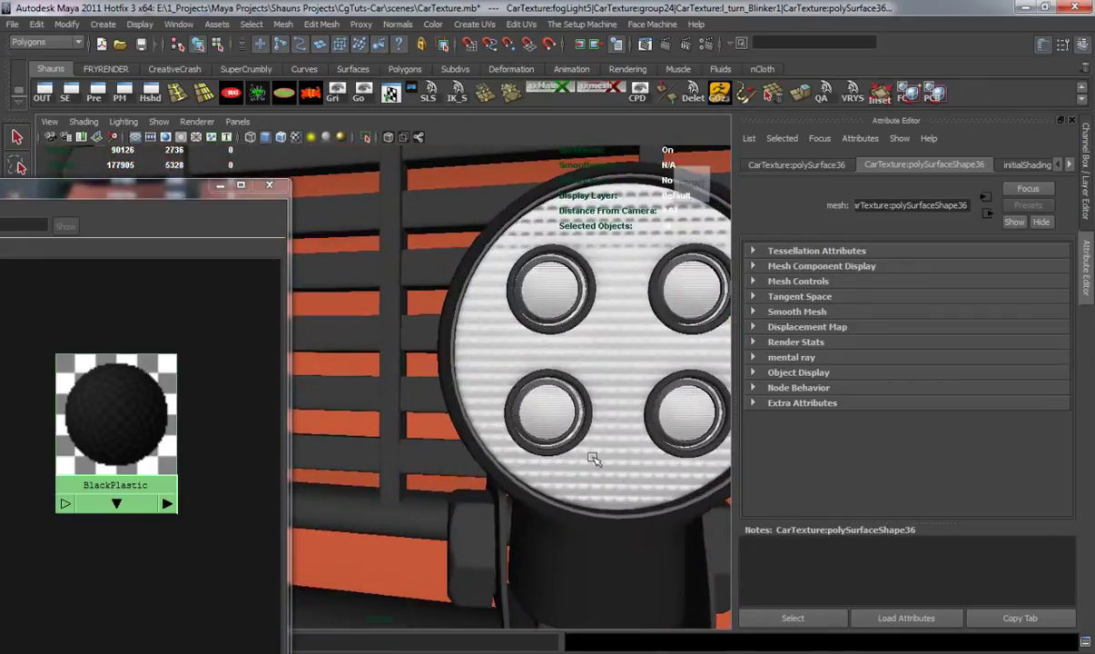
{"action": "middle_click_drag", "start_coordinate": [594, 459], "coordinate": [576, 466], "text": "alt"}
{"action": "left_click", "coordinate": [1073, 122]}
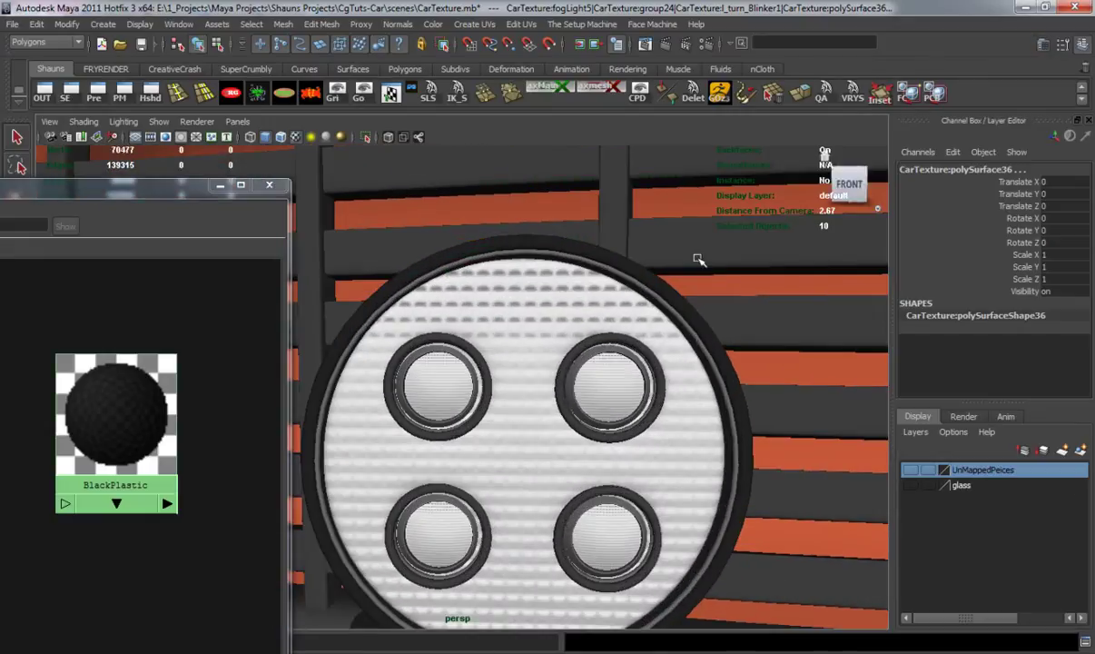
{"action": "left_click", "coordinate": [431, 352]}
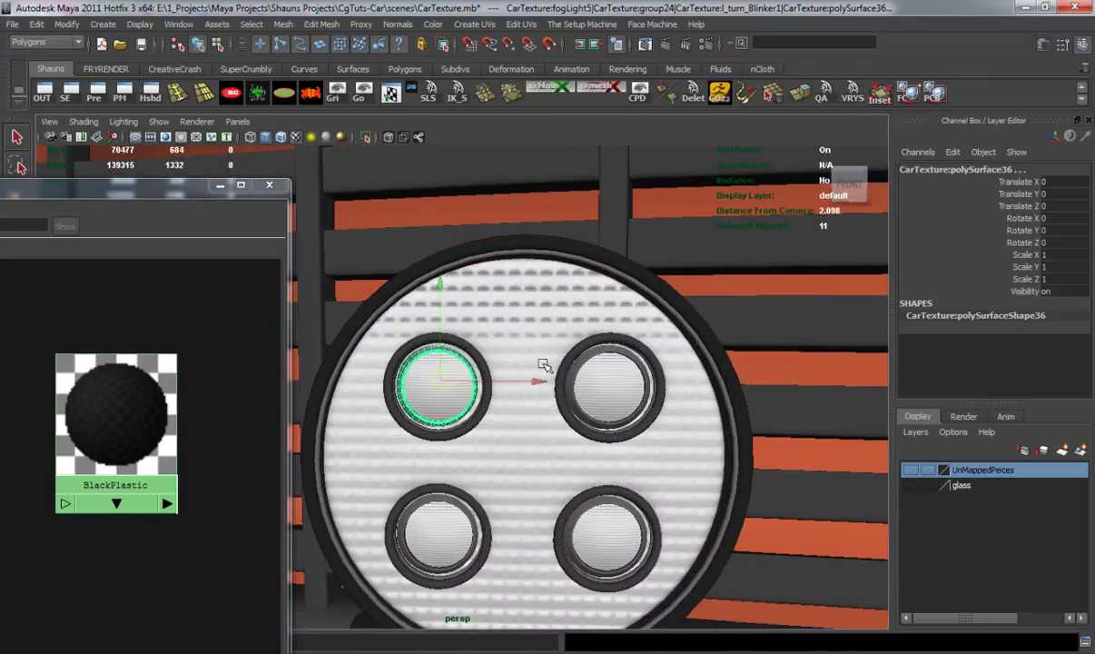
{"action": "left_click", "coordinate": [595, 351], "text": "shift"}
{"action": "left_click", "coordinate": [590, 504], "text": "shift"}
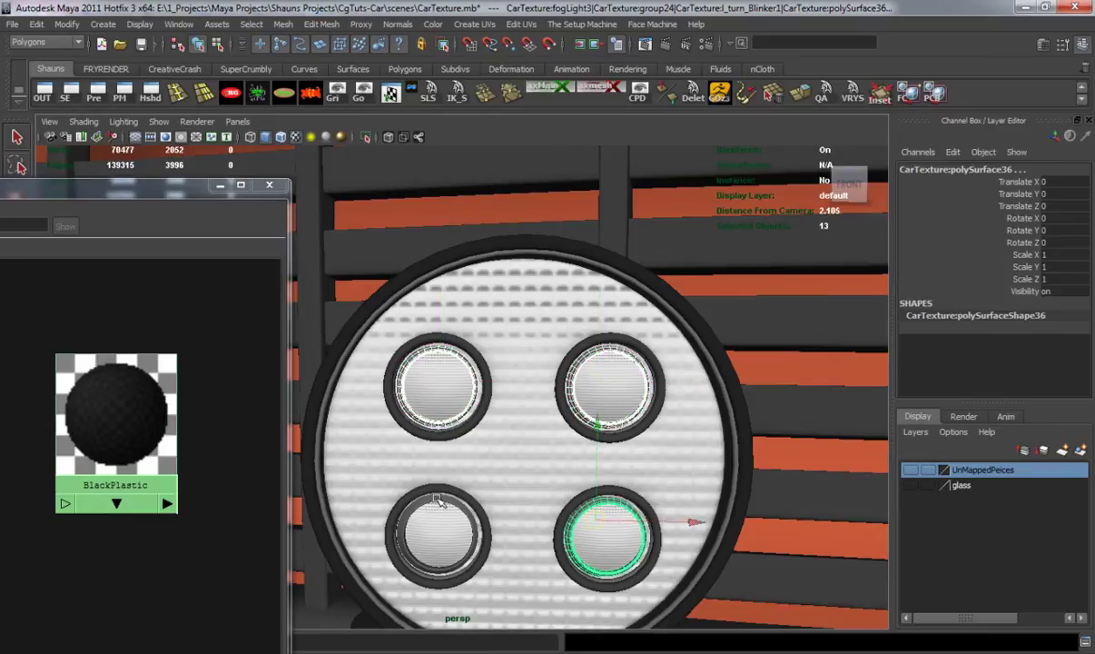
{"action": "left_click", "coordinate": [434, 497], "text": "shift"}
- Add the four inner lens rings of the third fog light to the selection
{"action": "right_click_drag", "start_coordinate": [716, 501], "coordinate": [692, 501], "text": "alt"}
{"action": "middle_click_drag", "start_coordinate": [692, 502], "coordinate": [519, 502], "text": "alt"}
{"action": "right_click_drag", "start_coordinate": [519, 502], "coordinate": [584, 502], "text": "alt"}
{"action": "middle_click_drag", "start_coordinate": [491, 507], "coordinate": [580, 496], "text": "alt"}
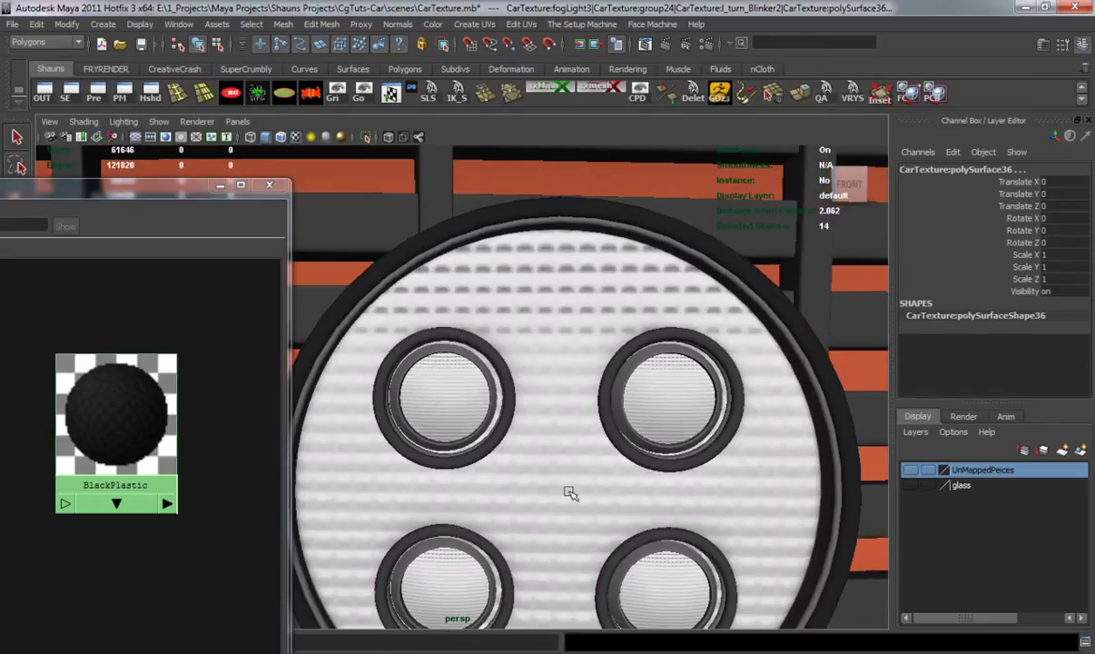
{"action": "left_click", "coordinate": [420, 438], "text": "shift"}
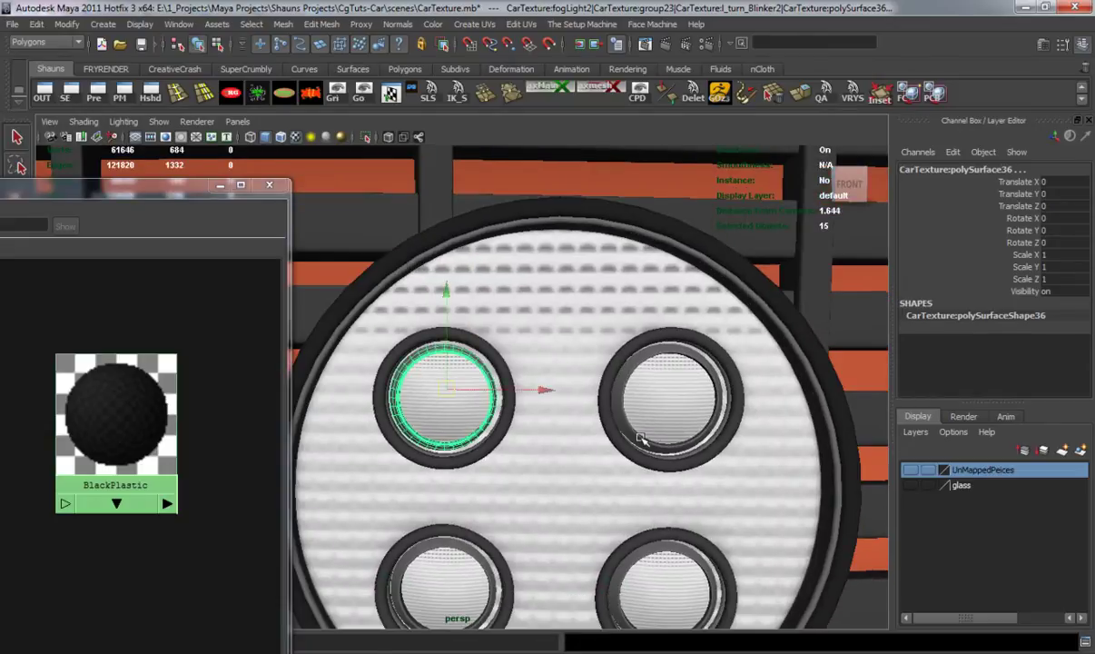
{"action": "left_click", "coordinate": [642, 438], "text": "shift"}
{"action": "left_click", "coordinate": [454, 544], "text": "shift"}
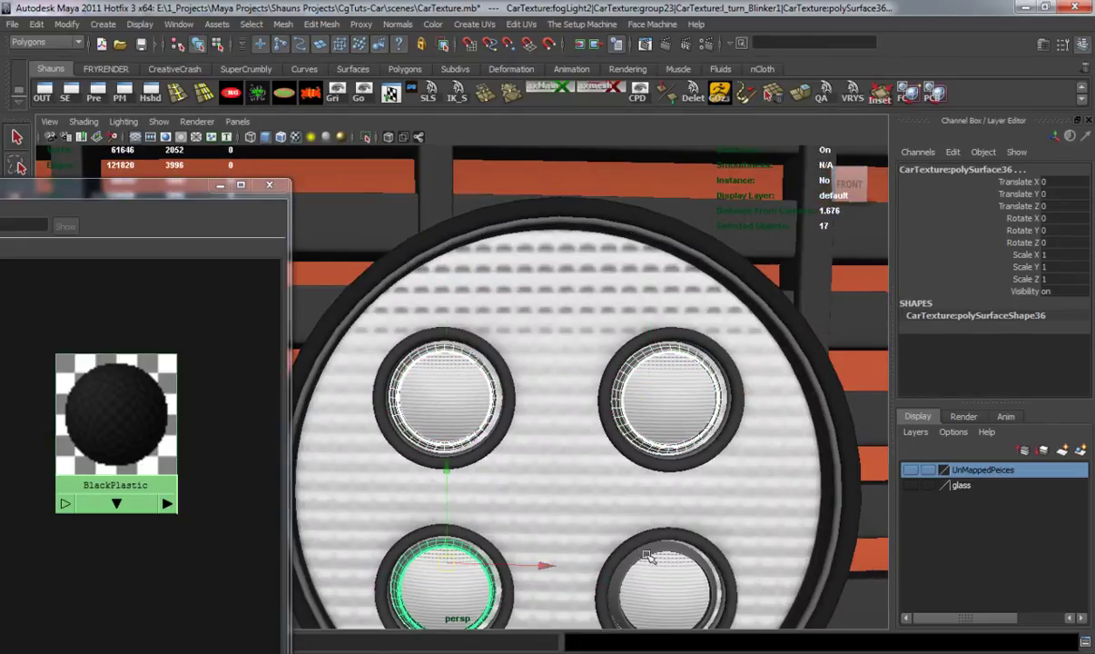
{"action": "left_click", "coordinate": [642, 552], "text": "shift"}
- Add the four inner lens rings of the fourth fog light to the selection
{"action": "right_click_drag", "start_coordinate": [807, 503], "coordinate": [683, 501], "text": "alt"}
{"action": "middle_click_drag", "start_coordinate": [682, 501], "coordinate": [627, 502], "text": "alt"}
{"action": "right_click_drag", "start_coordinate": [626, 501], "coordinate": [663, 502], "text": "alt"}
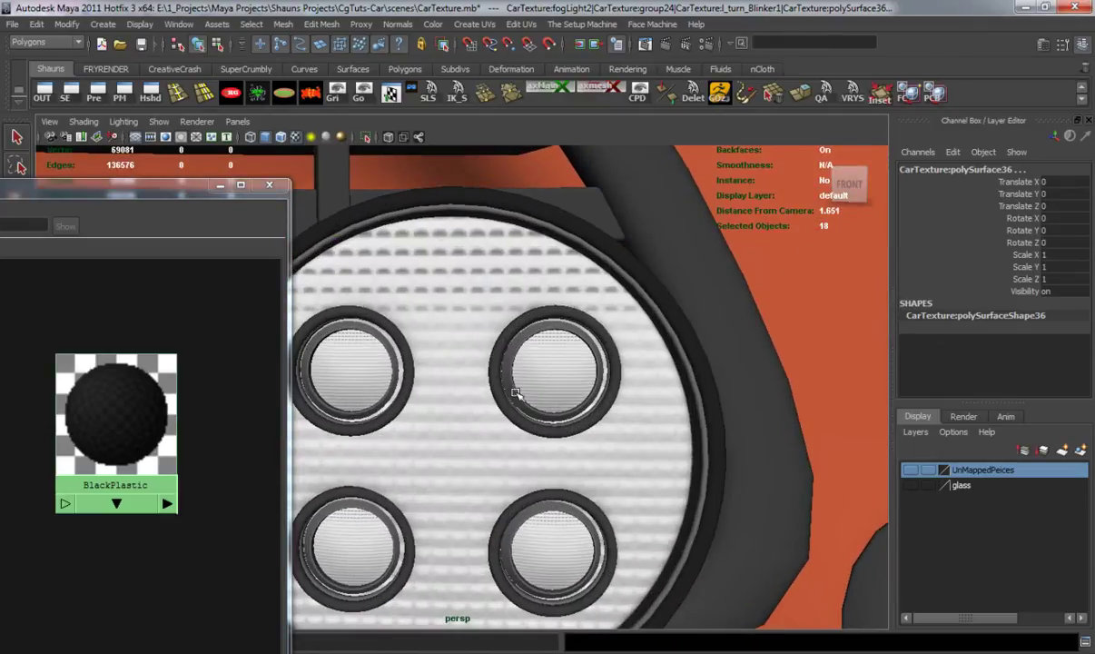
{"action": "left_click", "coordinate": [514, 392], "text": "shift"}
{"action": "left_click", "coordinate": [368, 410], "text": "shift"}
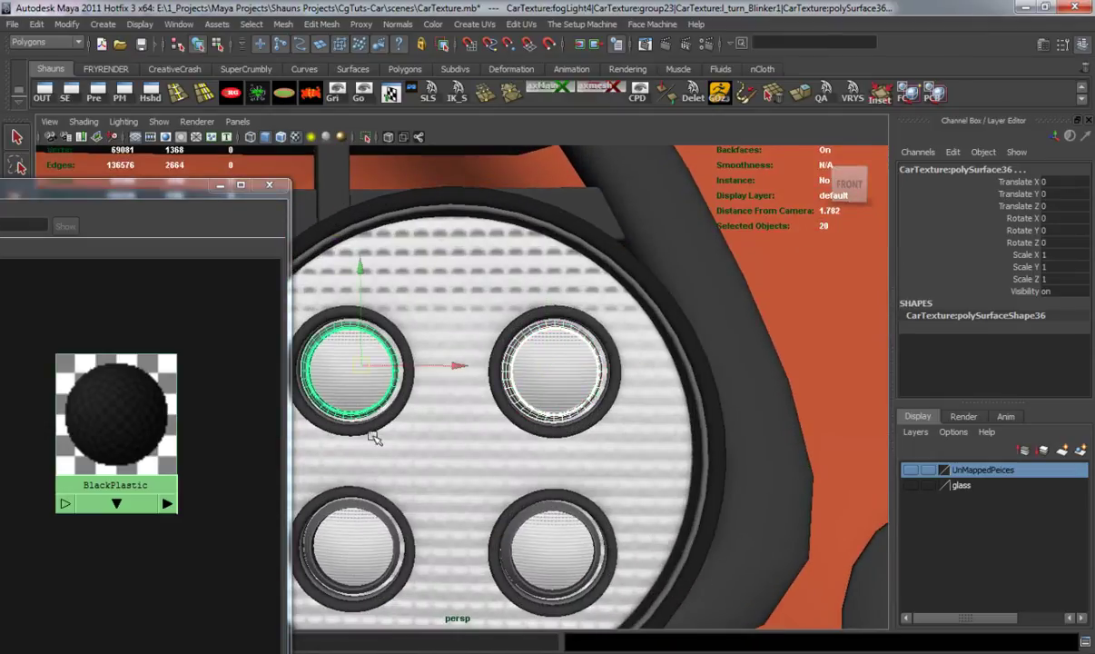
{"action": "left_click", "coordinate": [374, 506], "text": "shift"}
{"action": "key", "text": "ctrl+z"}
{"action": "left_click", "coordinate": [385, 517], "text": "shift"}
{"action": "left_click", "coordinate": [538, 511], "text": "shift"}
- Add the ring directly around the lens of both headlights to the selection
{"action": "right_click_drag", "start_coordinate": [692, 463], "coordinate": [609, 464], "text": "alt"}
{"action": "middle_click_drag", "start_coordinate": [608, 464], "coordinate": [569, 481], "text": "alt"}
{"action": "scroll", "coordinate": [572, 479], "scroll_direction": "up", "scroll_amount": 4}
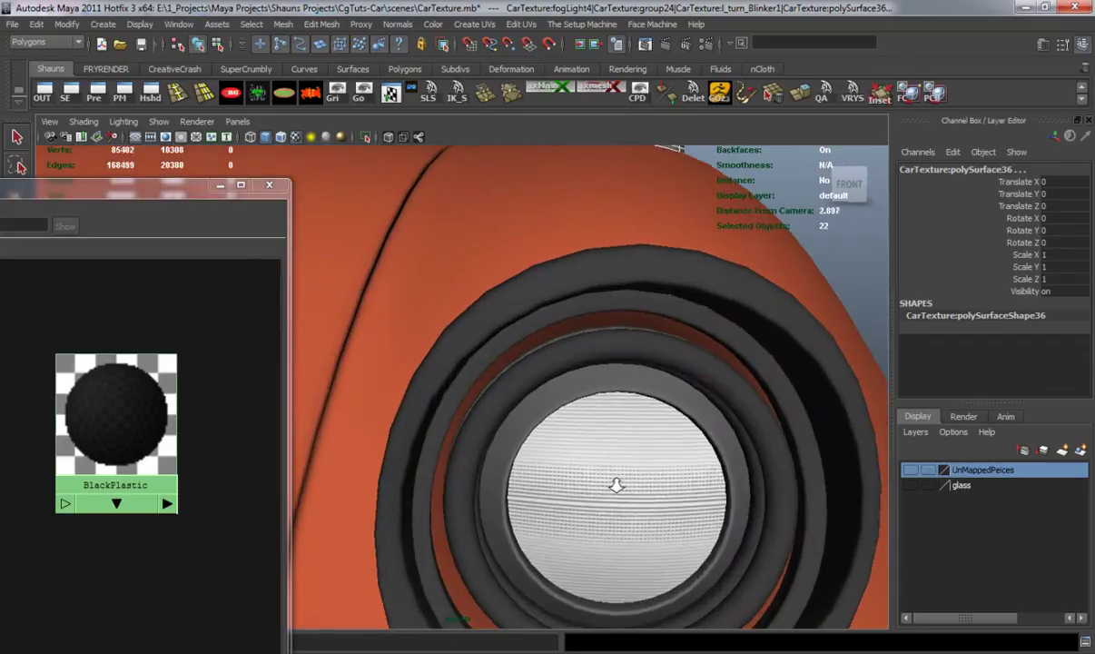
{"action": "left_click", "coordinate": [502, 478], "text": "shift"}
{"action": "scroll", "coordinate": [541, 472], "scroll_direction": "down", "scroll_amount": 8}
{"action": "middle_click_drag", "start_coordinate": [558, 469], "coordinate": [633, 470], "text": "alt"}
{"action": "scroll", "coordinate": [583, 469], "scroll_direction": "up", "scroll_amount": 6}
{"action": "scroll", "coordinate": [595, 470], "scroll_direction": "up", "scroll_amount": 3}
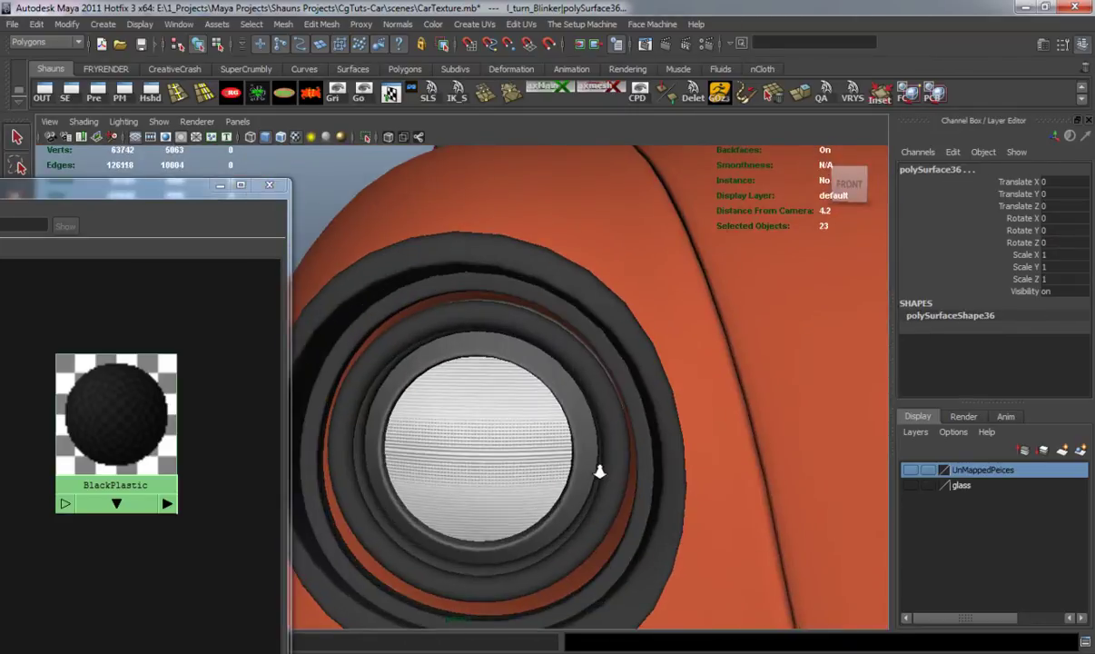
{"action": "left_click", "coordinate": [543, 360], "text": "shift"}
- Assign the Rubber material to the selected wipers, antenna parts and light rings, and clear the selection
{"action": "scroll", "coordinate": [582, 431], "scroll_direction": "down", "scroll_amount": 10}
{"action": "left_click_drag", "start_coordinate": [619, 457], "coordinate": [544, 471], "text": "alt"}
{"action": "right_click_drag", "start_coordinate": [132, 424], "coordinate": [116, 218]}
{"action": "left_click_drag", "start_coordinate": [110, 196], "coordinate": [382, 185]}
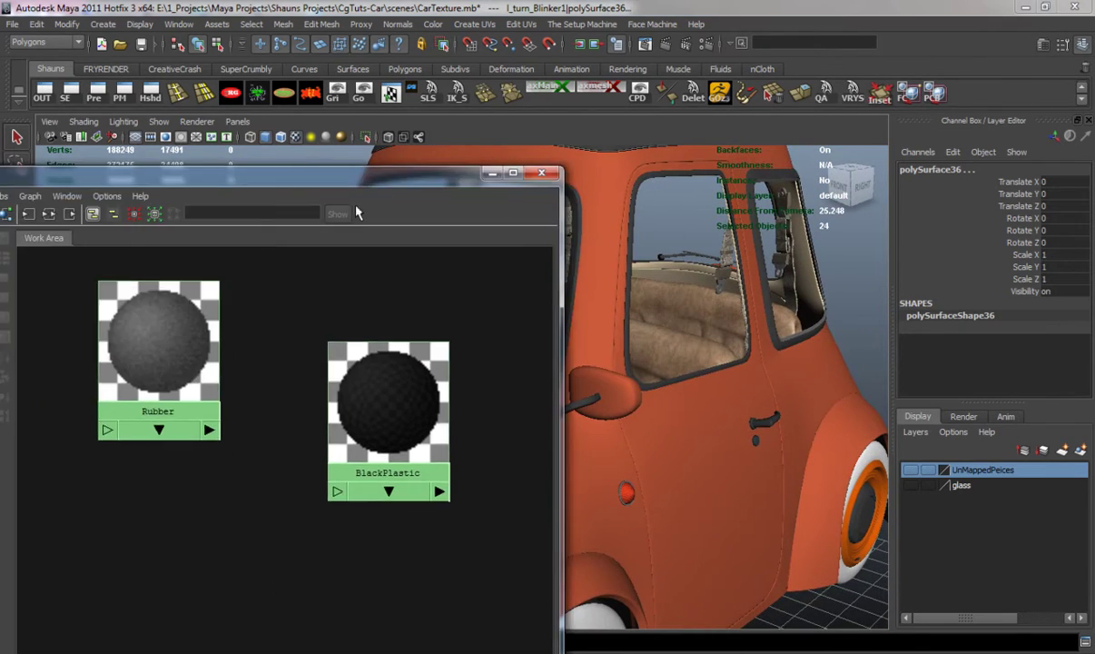
{"action": "right_click_drag", "start_coordinate": [178, 321], "coordinate": [179, 276]}
{"action": "left_click_drag", "start_coordinate": [393, 180], "coordinate": [55, 205]}
{"action": "left_click", "coordinate": [281, 238]}
- Select the arm and the mounting bracket of the interior rear-view mirror
{"action": "middle_click_drag", "start_coordinate": [401, 337], "coordinate": [392, 466], "text": "alt"}
{"action": "right_click_drag", "start_coordinate": [391, 466], "coordinate": [411, 409], "text": "alt"}
{"action": "left_click_drag", "start_coordinate": [410, 409], "coordinate": [392, 380], "text": "alt"}
{"action": "middle_click_drag", "start_coordinate": [392, 380], "coordinate": [436, 409], "text": "alt"}
{"action": "right_click_drag", "start_coordinate": [436, 408], "coordinate": [448, 432], "text": "alt"}
{"action": "middle_click_drag", "start_coordinate": [419, 400], "coordinate": [496, 434], "text": "alt"}
{"action": "left_click", "coordinate": [485, 376]}
{"action": "left_click_drag", "start_coordinate": [485, 377], "coordinate": [473, 417], "text": "alt"}
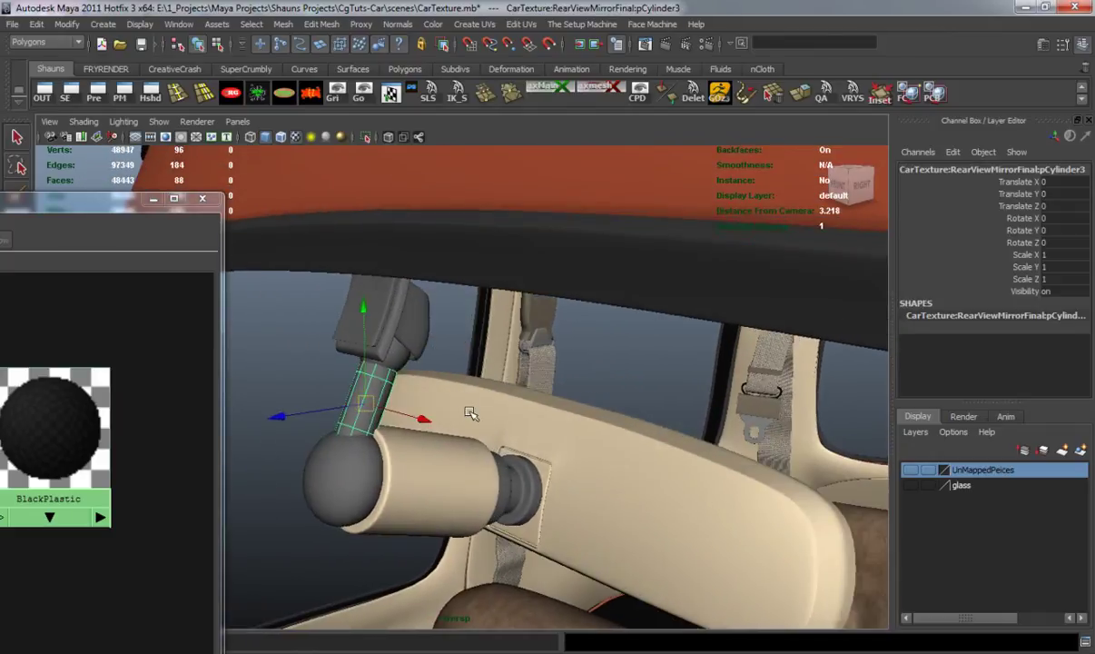
{"action": "left_click", "coordinate": [416, 336], "text": "shift"}
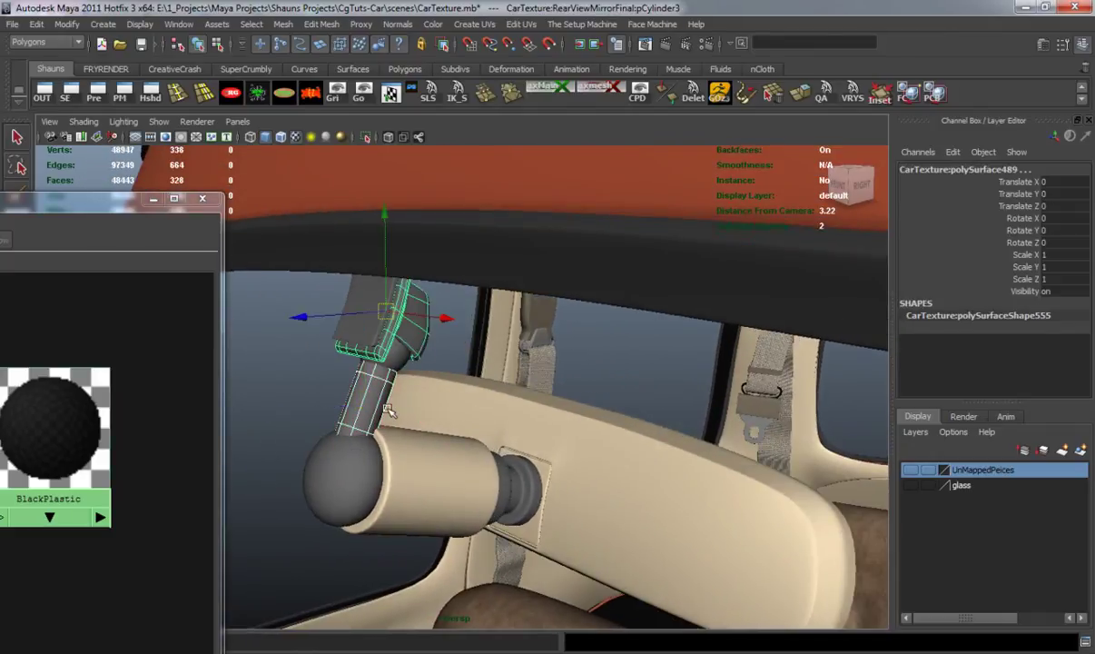
- Add the rear-view mirror's ball joints, assign BlackPlastic to all the selected mirror parts, and clear the selection
{"action": "left_click", "coordinate": [357, 488]}
{"action": "left_click", "coordinate": [513, 501]}
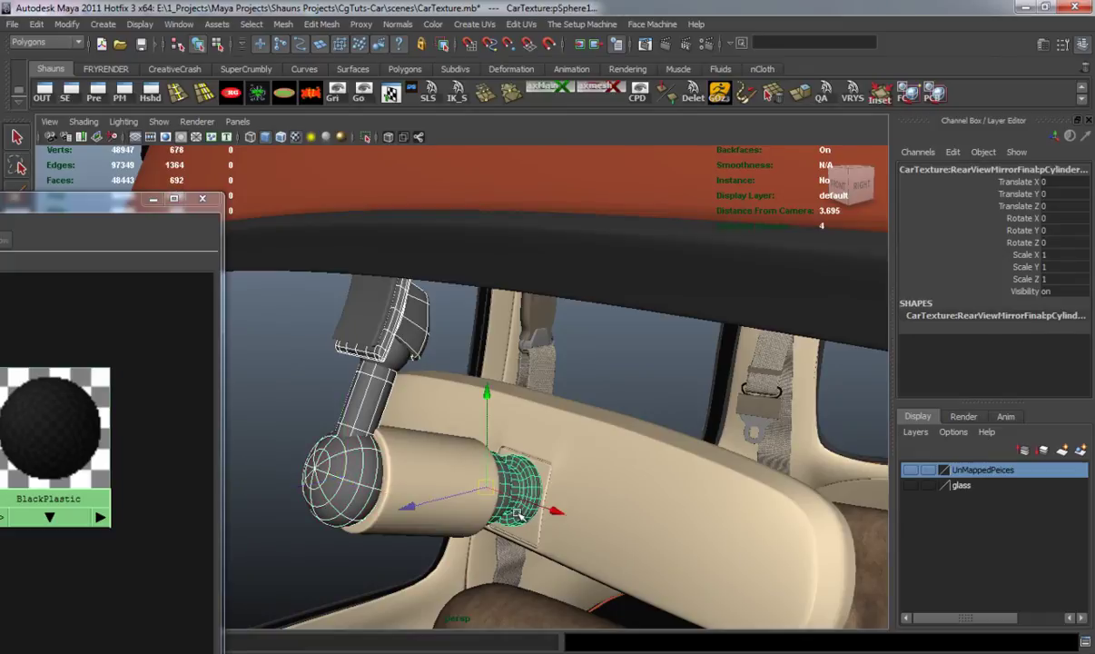
{"action": "left_click", "coordinate": [407, 359]}
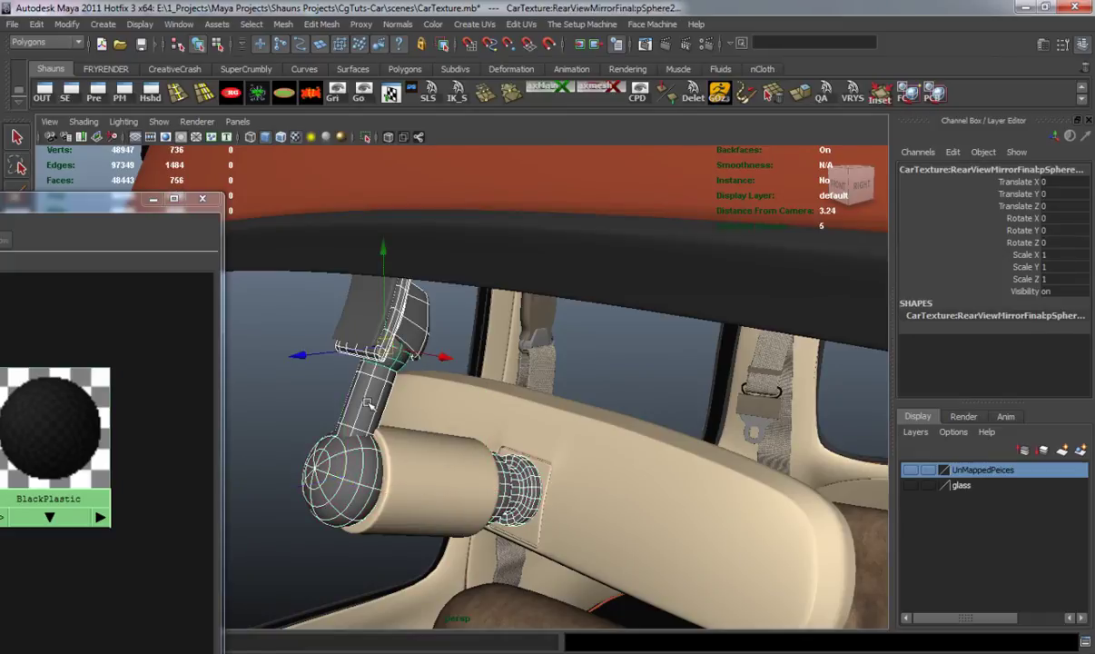
{"action": "right_click_drag", "start_coordinate": [68, 414], "coordinate": [113, 375]}
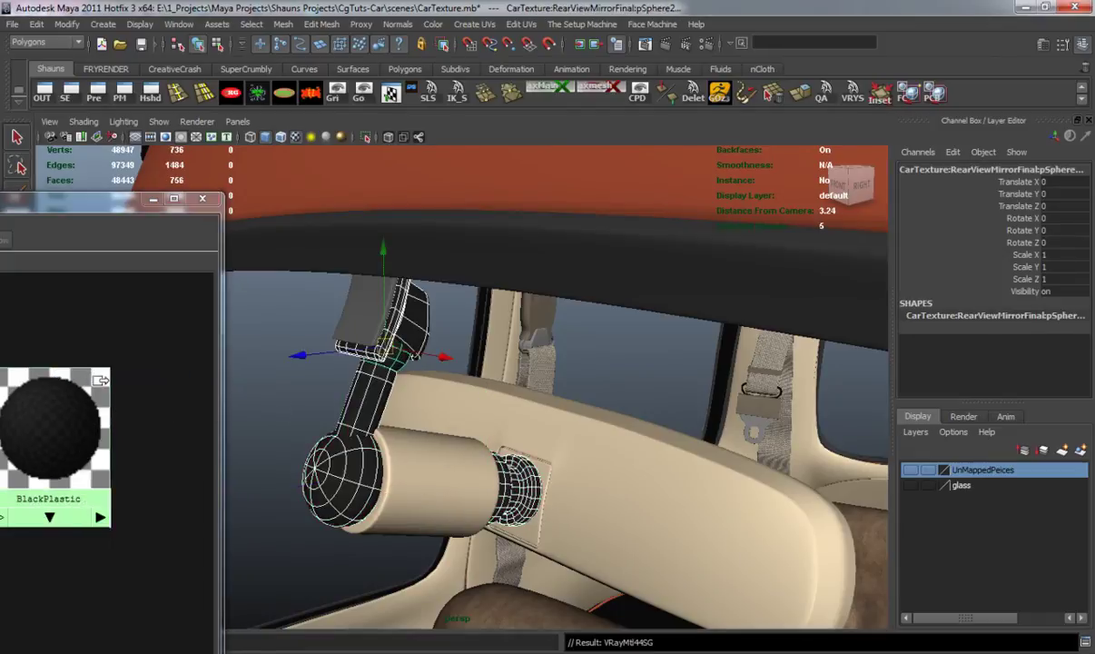
{"action": "left_click", "coordinate": [304, 389]}
- Examine the rear-view mirror's housing and mount from the other side of the car
{"action": "scroll", "coordinate": [330, 443], "scroll_direction": "down", "scroll_amount": 6}
{"action": "left_click_drag", "start_coordinate": [330, 442], "coordinate": [654, 440], "text": "alt"}
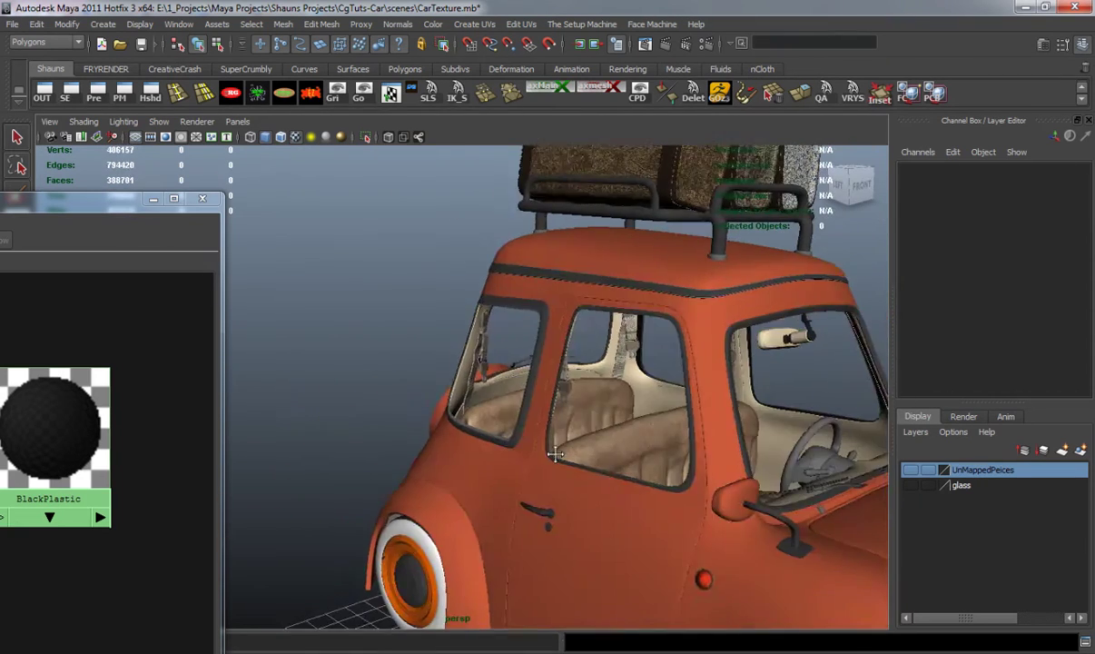
{"action": "middle_click_drag", "start_coordinate": [654, 440], "coordinate": [462, 477], "text": "alt"}
{"action": "scroll", "coordinate": [462, 477], "scroll_direction": "up", "scroll_amount": 5}
{"action": "left_click_drag", "start_coordinate": [463, 477], "coordinate": [563, 454], "text": "alt"}
{"action": "middle_click_drag", "start_coordinate": [563, 454], "coordinate": [386, 488], "text": "alt"}
{"action": "scroll", "coordinate": [407, 488], "scroll_direction": "up", "scroll_amount": 5}
{"action": "left_click_drag", "start_coordinate": [468, 471], "coordinate": [671, 372], "text": "alt"}
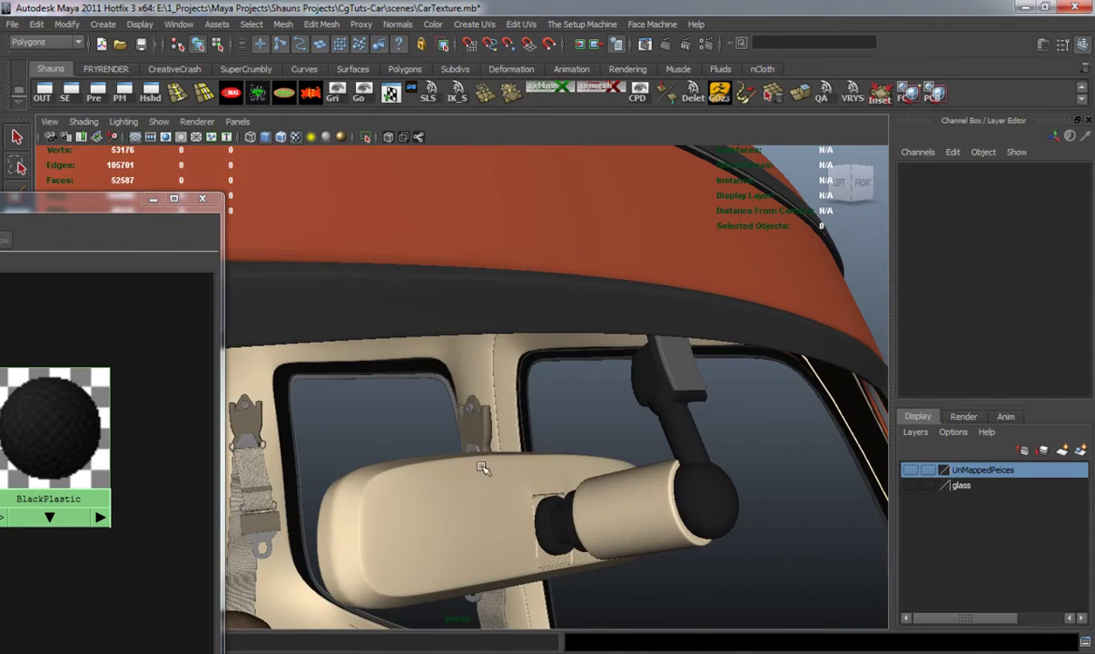
{"action": "scroll", "coordinate": [542, 469], "scroll_direction": "down", "scroll_amount": 5}
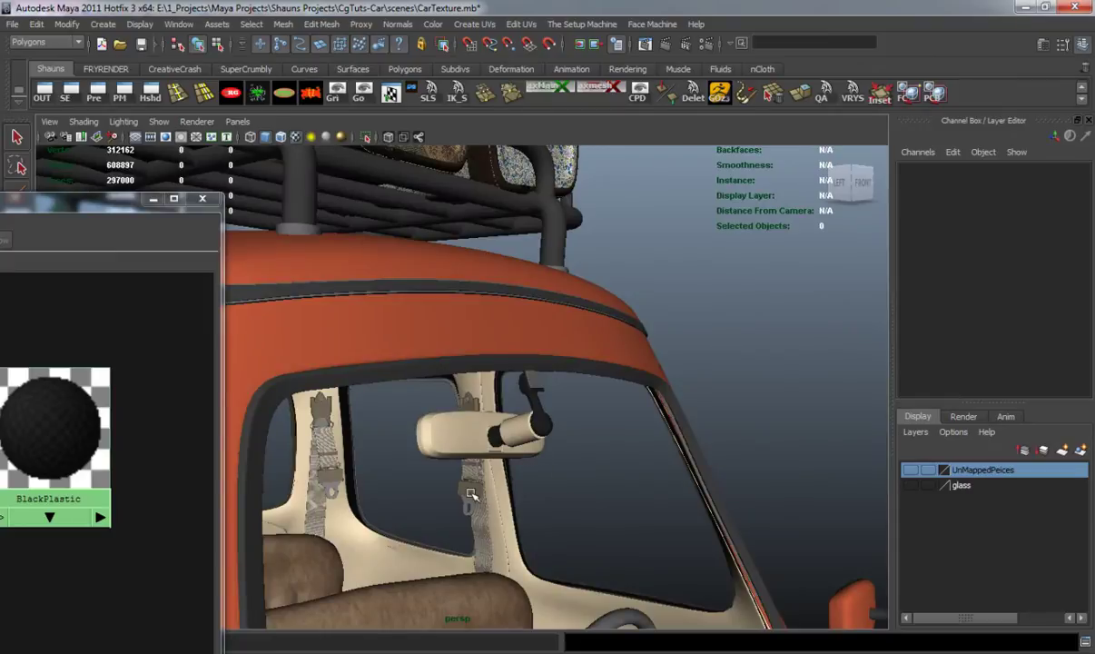
- Select the part at the front wheel's hub and graph its shared metal material in the work area
{"action": "middle_click_drag", "start_coordinate": [472, 494], "coordinate": [533, 301], "text": "alt"}
{"action": "scroll", "coordinate": [513, 448], "scroll_direction": "down", "scroll_amount": 10}
{"action": "middle_click_drag", "start_coordinate": [514, 447], "coordinate": [501, 356], "text": "alt"}
{"action": "scroll", "coordinate": [490, 438], "scroll_direction": "up", "scroll_amount": 4}
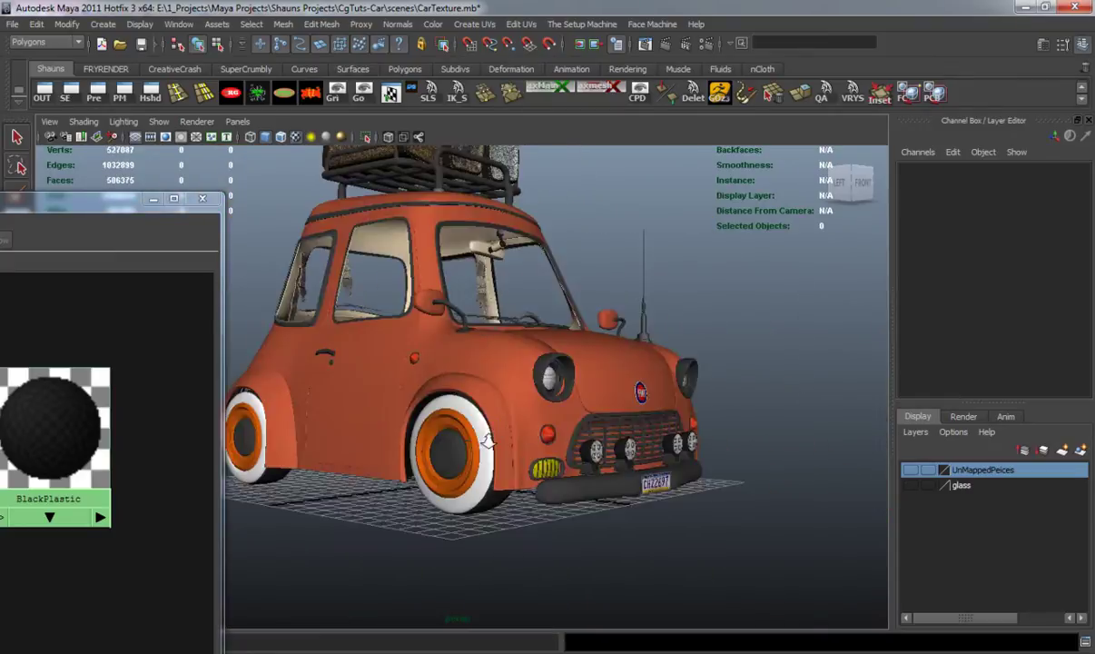
{"action": "scroll", "coordinate": [487, 437], "scroll_direction": "up", "scroll_amount": 4}
{"action": "left_click", "coordinate": [474, 531]}
{"action": "left_click_drag", "start_coordinate": [93, 208], "coordinate": [542, 164]}
{"action": "left_click", "coordinate": [464, 365], "text": "shift"}
{"action": "left_click", "coordinate": [235, 309], "text": "shift"}
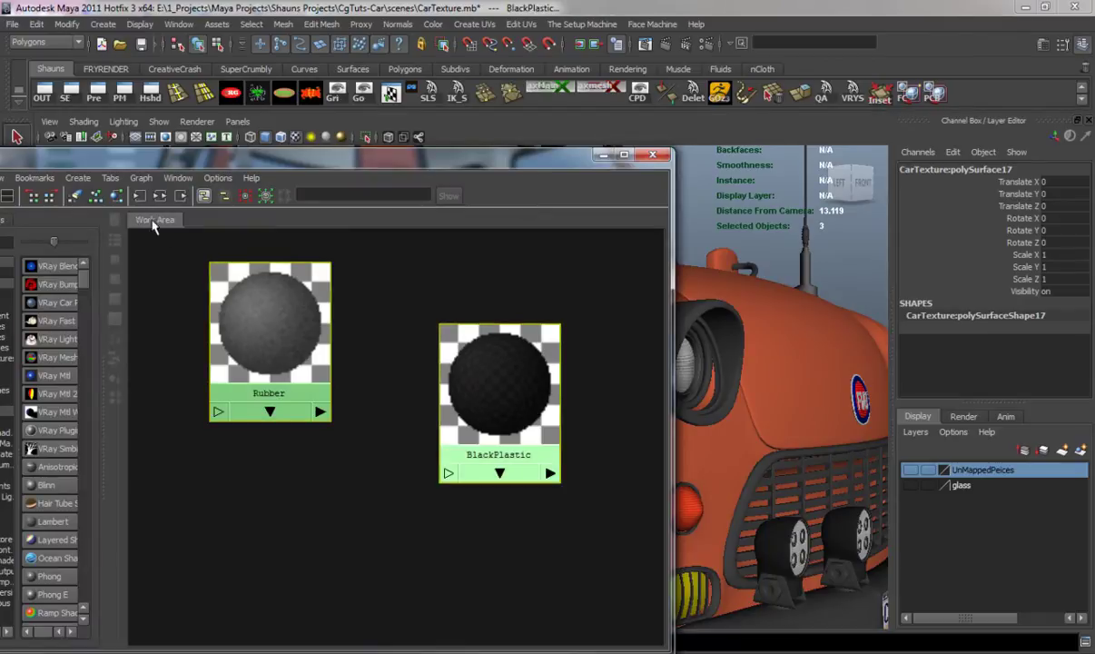
{"action": "left_click", "coordinate": [116, 196]}
{"action": "left_click_drag", "start_coordinate": [501, 162], "coordinate": [261, 178]}
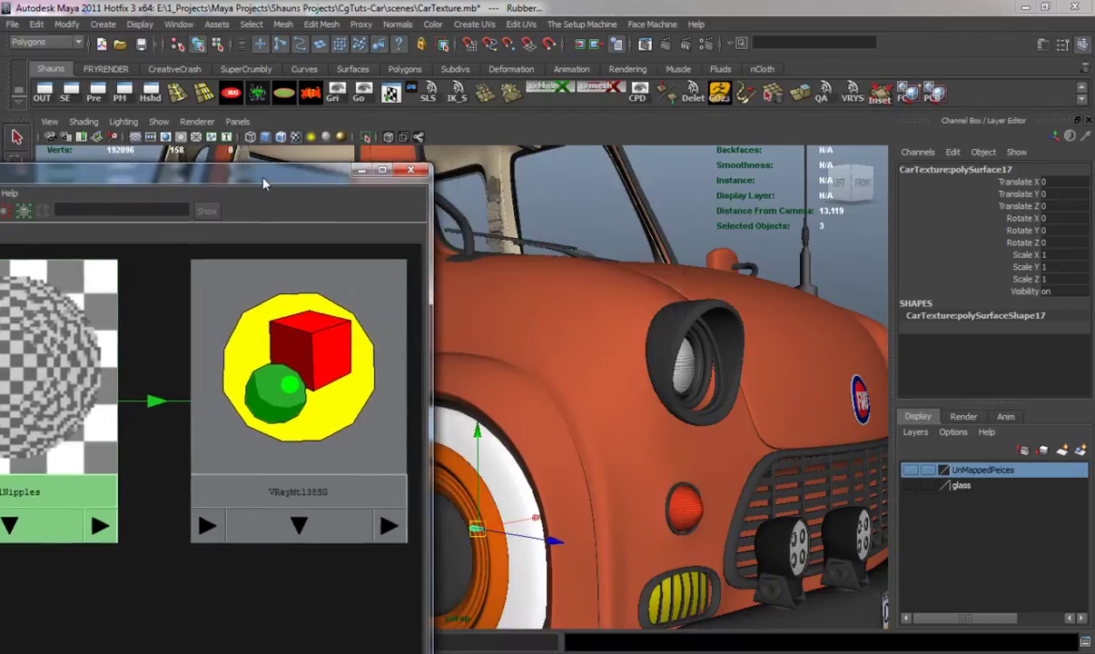
- Select the four seat belt clips inside the car and assign the shared metal material to them
{"action": "middle_click_drag", "start_coordinate": [560, 333], "coordinate": [579, 414], "text": "alt"}
{"action": "left_click_drag", "start_coordinate": [579, 415], "coordinate": [530, 423], "text": "alt"}
{"action": "middle_click_drag", "start_coordinate": [531, 423], "coordinate": [523, 453], "text": "alt"}
{"action": "scroll", "coordinate": [523, 453], "scroll_direction": "up", "scroll_amount": 4}
{"action": "left_click", "coordinate": [524, 308]}
{"action": "left_click_drag", "start_coordinate": [542, 370], "coordinate": [508, 360], "text": "alt"}
{"action": "left_click", "coordinate": [634, 343], "text": "shift"}
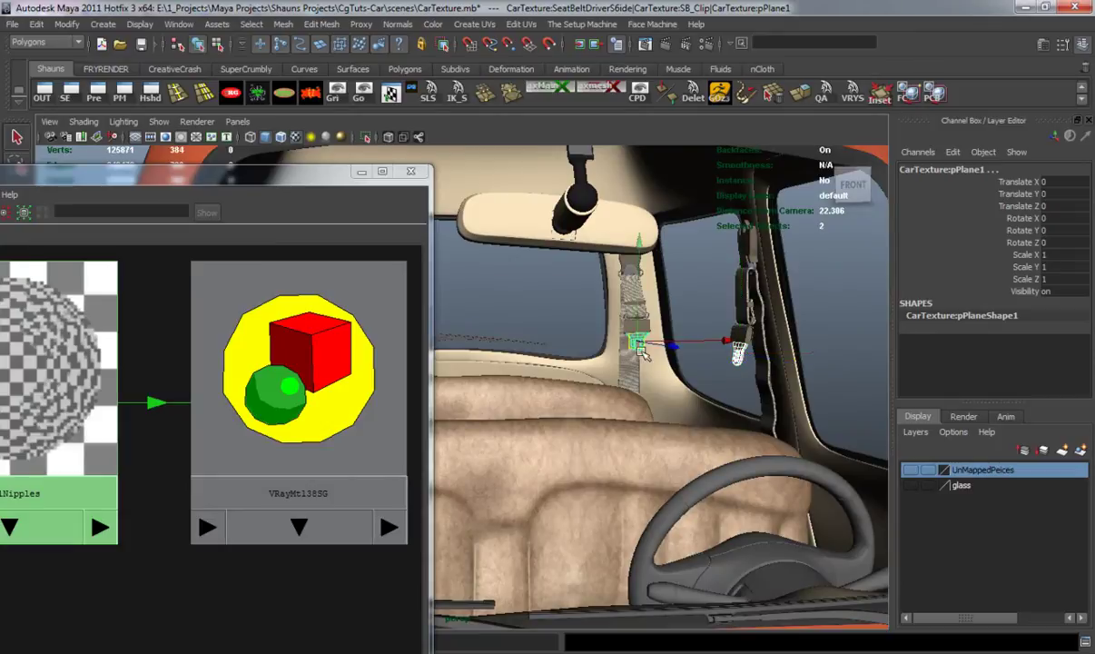
{"action": "left_click_drag", "start_coordinate": [651, 373], "coordinate": [546, 374], "text": "alt"}
{"action": "left_click", "coordinate": [572, 326], "text": "shift"}
{"action": "left_click", "coordinate": [486, 336], "text": "shift"}
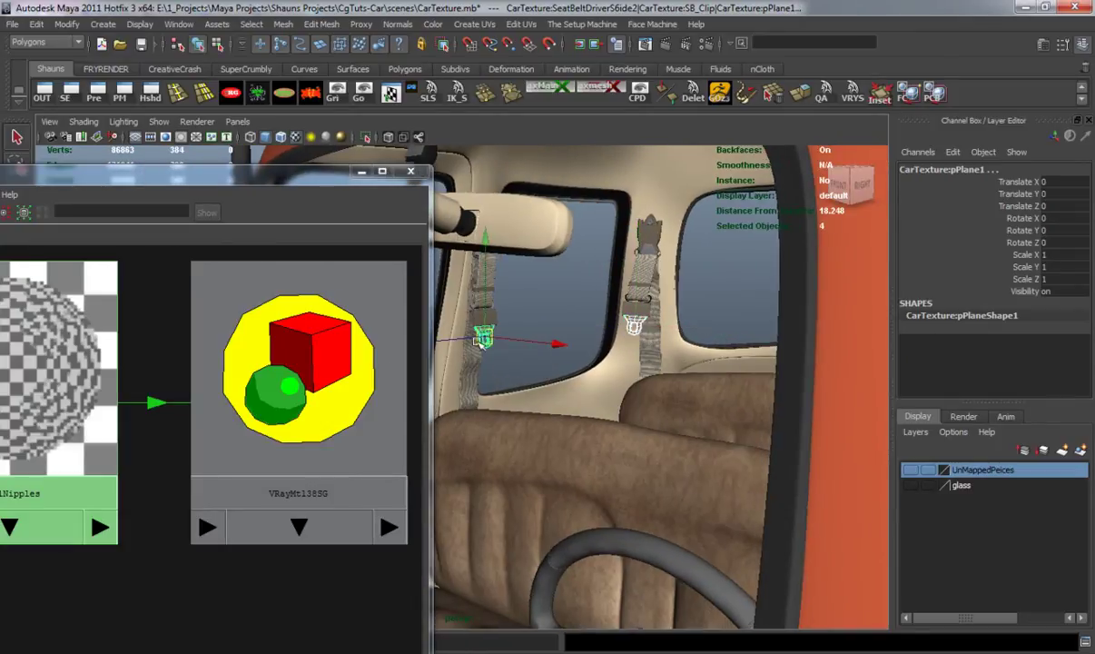
{"action": "right_click_drag", "start_coordinate": [115, 351], "coordinate": [127, 318]}
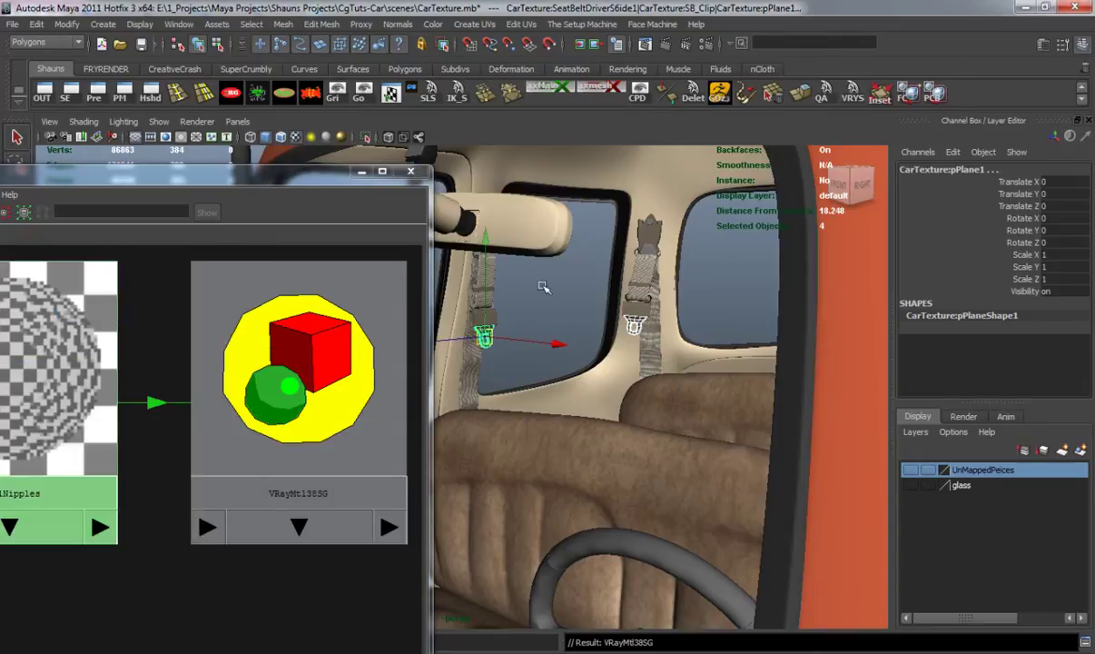
- Pick another hardware piece of the seat belt and assign the shared metal material to it
{"action": "middle_click_drag", "start_coordinate": [552, 293], "coordinate": [618, 436], "text": "alt"}
{"action": "scroll", "coordinate": [618, 426], "scroll_direction": "up", "scroll_amount": 4}
{"action": "scroll", "coordinate": [636, 325], "scroll_direction": "down", "scroll_amount": 1}
{"action": "middle_click_drag", "start_coordinate": [636, 326], "coordinate": [622, 451], "text": "alt"}
{"action": "left_click", "coordinate": [583, 318]}
{"action": "right_click_drag", "start_coordinate": [119, 359], "coordinate": [82, 325]}
- Select the trapezoid plate and the upper loop on the first seat belt, just below its anchor bracket
{"action": "left_click_drag", "start_coordinate": [692, 431], "coordinate": [556, 432], "text": "alt"}
{"action": "middle_click_drag", "start_coordinate": [711, 439], "coordinate": [540, 396], "text": "alt"}
{"action": "scroll", "coordinate": [543, 397], "scroll_direction": "up", "scroll_amount": 3}
{"action": "left_click", "coordinate": [702, 405]}
{"action": "left_click", "coordinate": [659, 433], "text": "shift"}
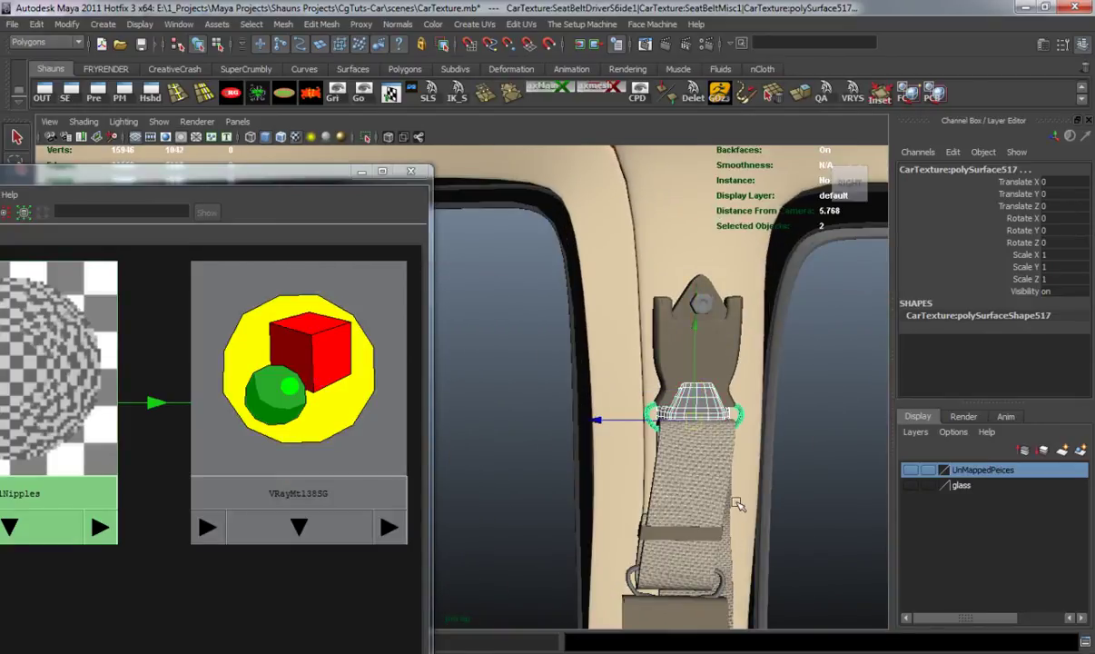
- Add the first seat belt's lower loop and the bolt at the top of its anchor bracket to the selection
{"action": "scroll", "coordinate": [734, 519], "scroll_direction": "down", "scroll_amount": 2}
{"action": "middle_click_drag", "start_coordinate": [618, 415], "coordinate": [536, 312], "text": "alt"}
{"action": "scroll", "coordinate": [631, 459], "scroll_direction": "up", "scroll_amount": 3}
{"action": "middle_click_drag", "start_coordinate": [601, 402], "coordinate": [561, 364], "text": "alt"}
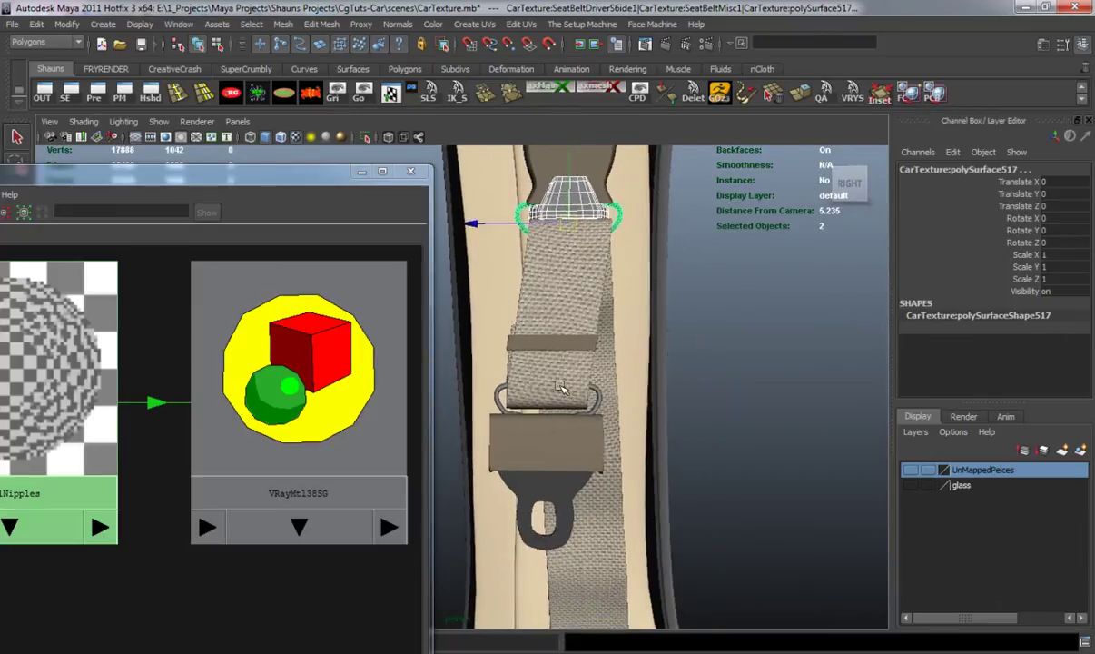
{"action": "scroll", "coordinate": [491, 378], "scroll_direction": "up", "scroll_amount": 2}
{"action": "left_click", "coordinate": [505, 389], "text": "shift"}
{"action": "scroll", "coordinate": [654, 445], "scroll_direction": "down", "scroll_amount": 5}
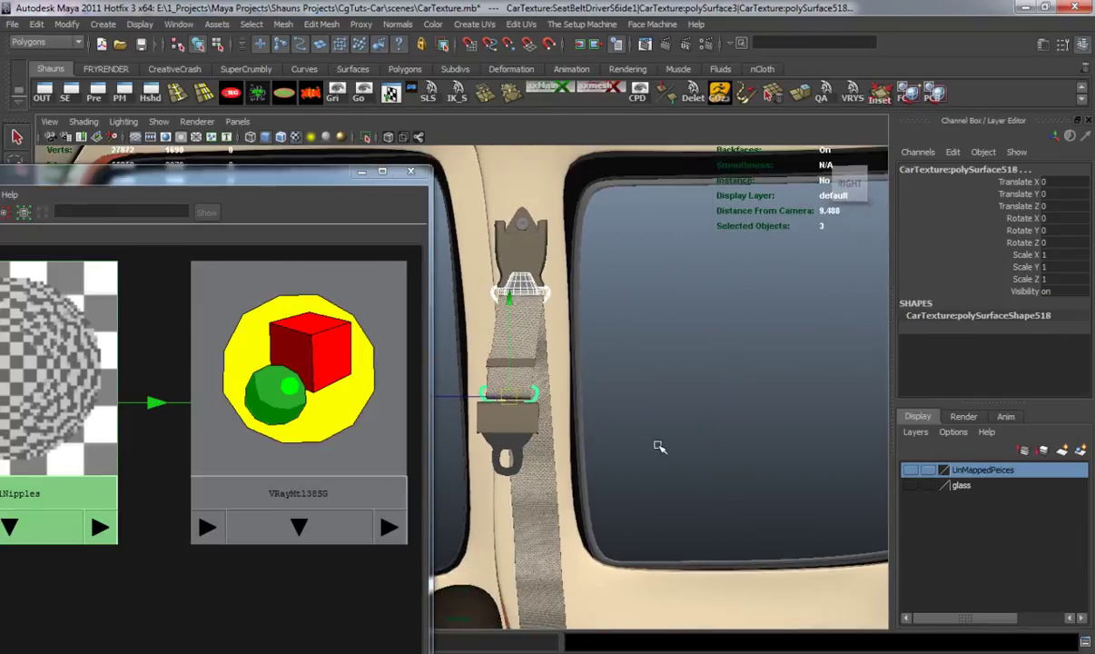
{"action": "middle_click_drag", "start_coordinate": [665, 442], "coordinate": [573, 476], "text": "alt"}
{"action": "scroll", "coordinate": [563, 434], "scroll_direction": "up", "scroll_amount": 2}
{"action": "middle_click_drag", "start_coordinate": [558, 413], "coordinate": [608, 445], "text": "alt"}
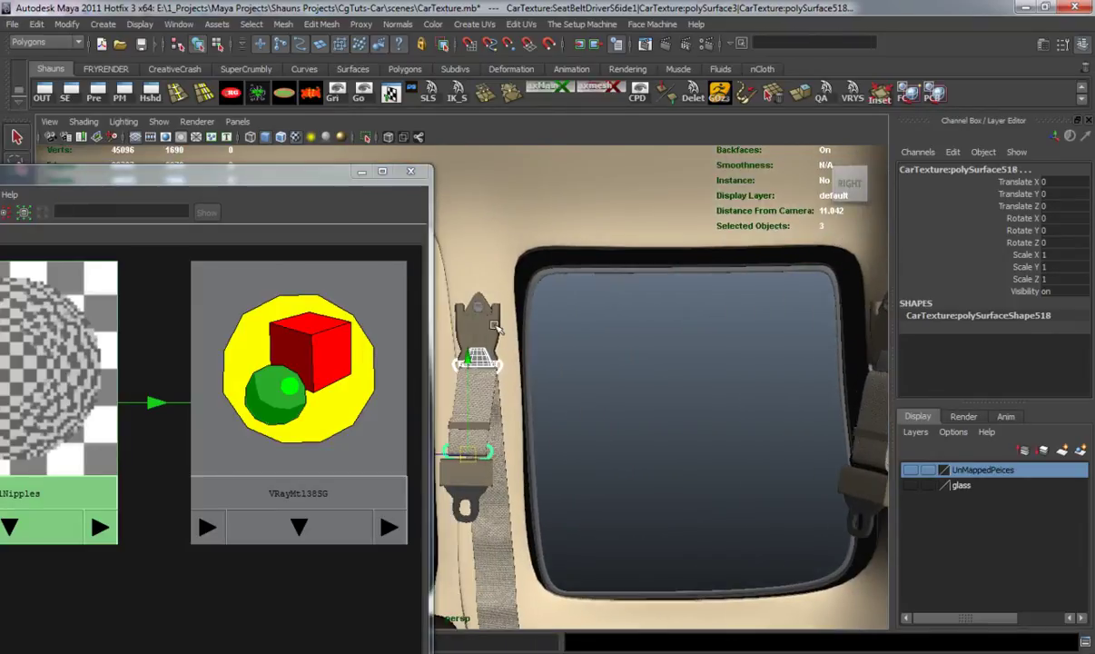
{"action": "left_click", "coordinate": [473, 303], "text": "shift"}
- Add the second seat belt's anchor bolt, trapezoid plate and both loops to the selection
{"action": "middle_click_drag", "start_coordinate": [680, 394], "coordinate": [444, 380], "text": "alt"}
{"action": "left_click_drag", "start_coordinate": [444, 380], "coordinate": [663, 409], "text": "alt"}
{"action": "middle_click_drag", "start_coordinate": [663, 408], "coordinate": [611, 441], "text": "alt"}
{"action": "scroll", "coordinate": [611, 441], "scroll_direction": "up", "scroll_amount": 4}
{"action": "scroll", "coordinate": [600, 380], "scroll_direction": "up", "scroll_amount": 1}
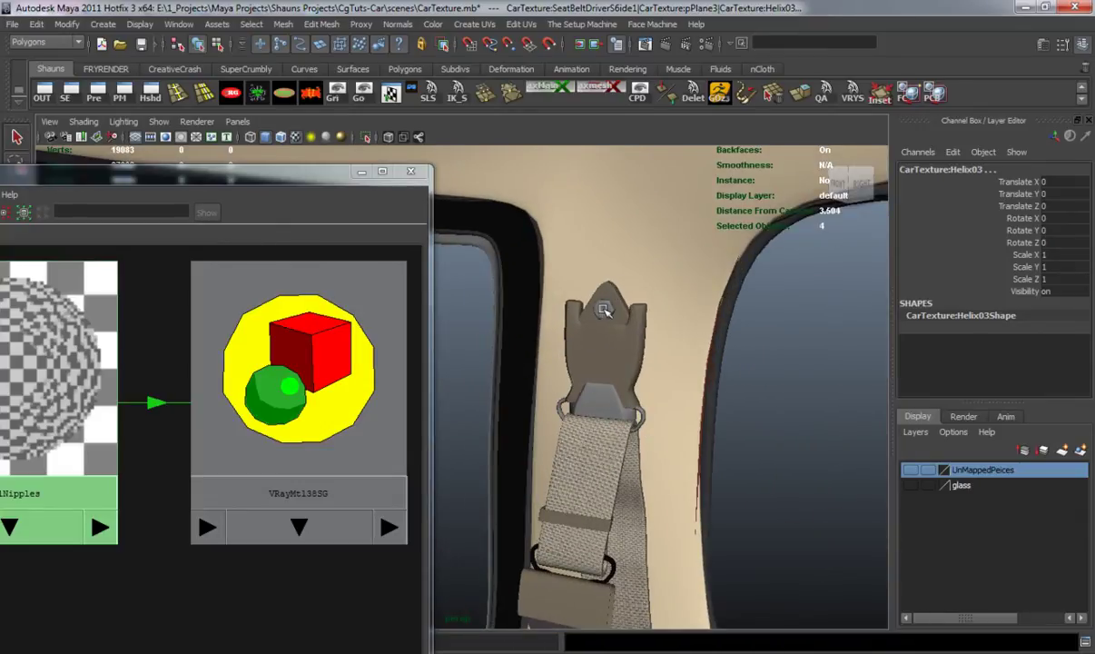
{"action": "left_click", "coordinate": [604, 310], "text": "shift"}
{"action": "left_click", "coordinate": [574, 405], "text": "shift"}
{"action": "left_click", "coordinate": [560, 407], "text": "shift"}
{"action": "scroll", "coordinate": [598, 496], "scroll_direction": "down", "scroll_amount": 1}
{"action": "middle_click_drag", "start_coordinate": [599, 496], "coordinate": [590, 432], "text": "alt"}
{"action": "left_click", "coordinate": [575, 473], "text": "shift"}
- Add the third seat belt's trapezoid plate, both loops and anchor bolt to the selection
{"action": "left_click_drag", "start_coordinate": [559, 520], "coordinate": [685, 483], "text": "alt"}
{"action": "middle_click_drag", "start_coordinate": [685, 483], "coordinate": [385, 467], "text": "alt"}
{"action": "middle_click_drag", "start_coordinate": [683, 433], "coordinate": [597, 443], "text": "alt"}
{"action": "right_click_drag", "start_coordinate": [597, 443], "coordinate": [698, 426], "text": "alt"}
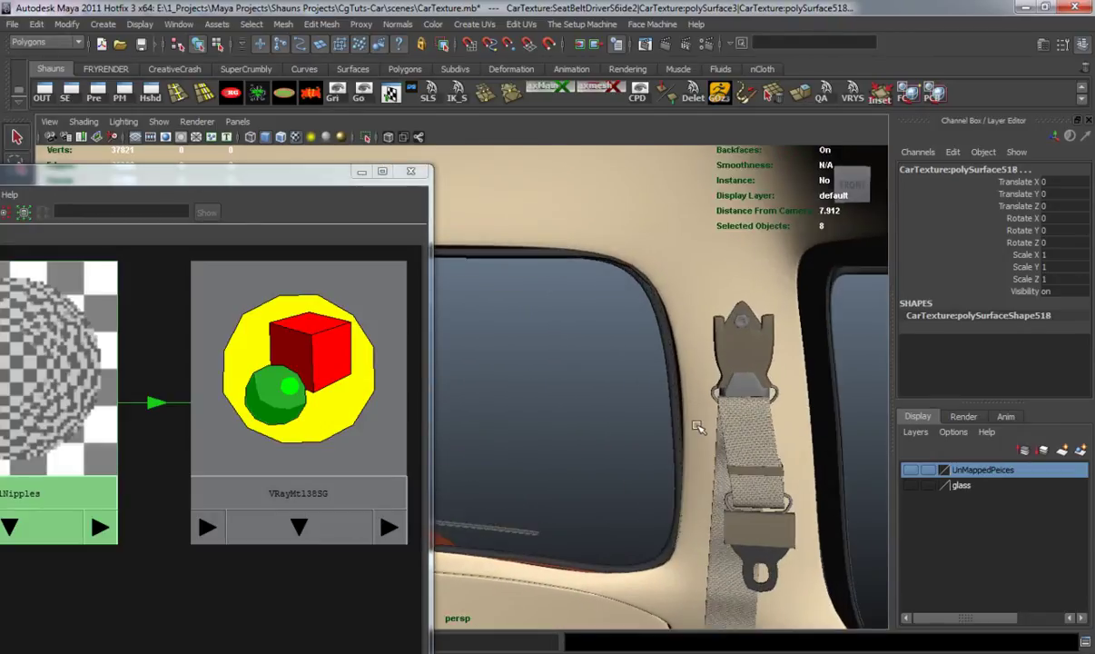
{"action": "left_click", "coordinate": [747, 387], "text": "shift"}
{"action": "left_click", "coordinate": [713, 394], "text": "shift"}
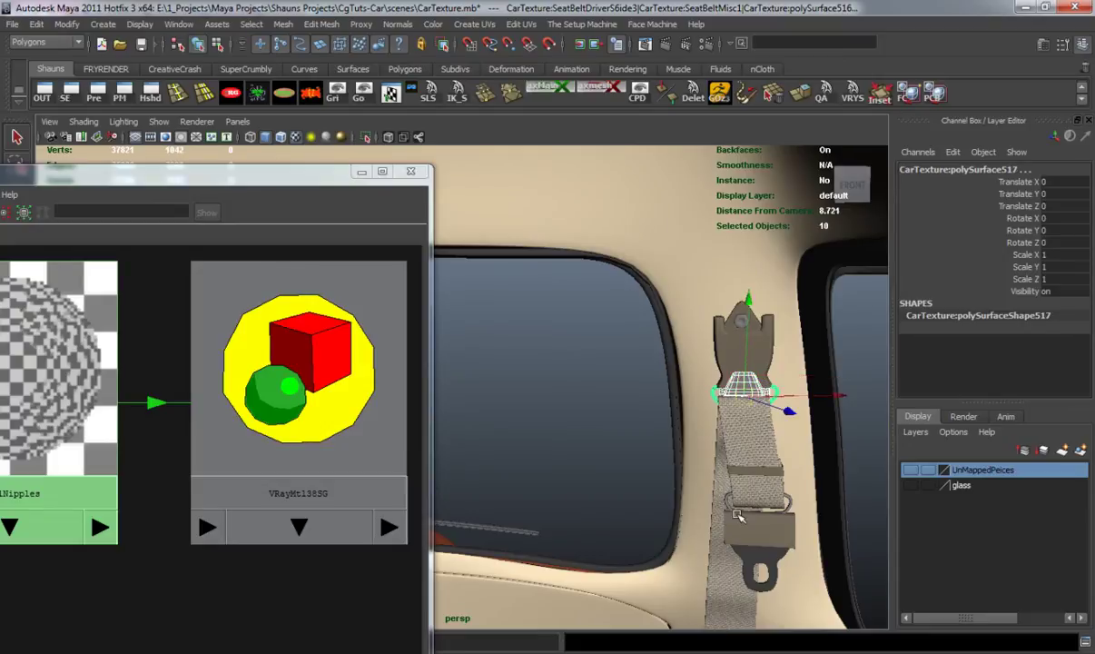
{"action": "left_click", "coordinate": [727, 502], "text": "shift"}
{"action": "left_click", "coordinate": [741, 321], "text": "shift"}
- Add the fourth seat belt's trapezoid plate, both loops and anchor bolt to the selection
{"action": "left_click_drag", "start_coordinate": [555, 402], "coordinate": [750, 432], "text": "alt"}
{"action": "middle_click_drag", "start_coordinate": [750, 432], "coordinate": [635, 424], "text": "alt"}
{"action": "right_click_drag", "start_coordinate": [636, 423], "coordinate": [726, 409], "text": "alt"}
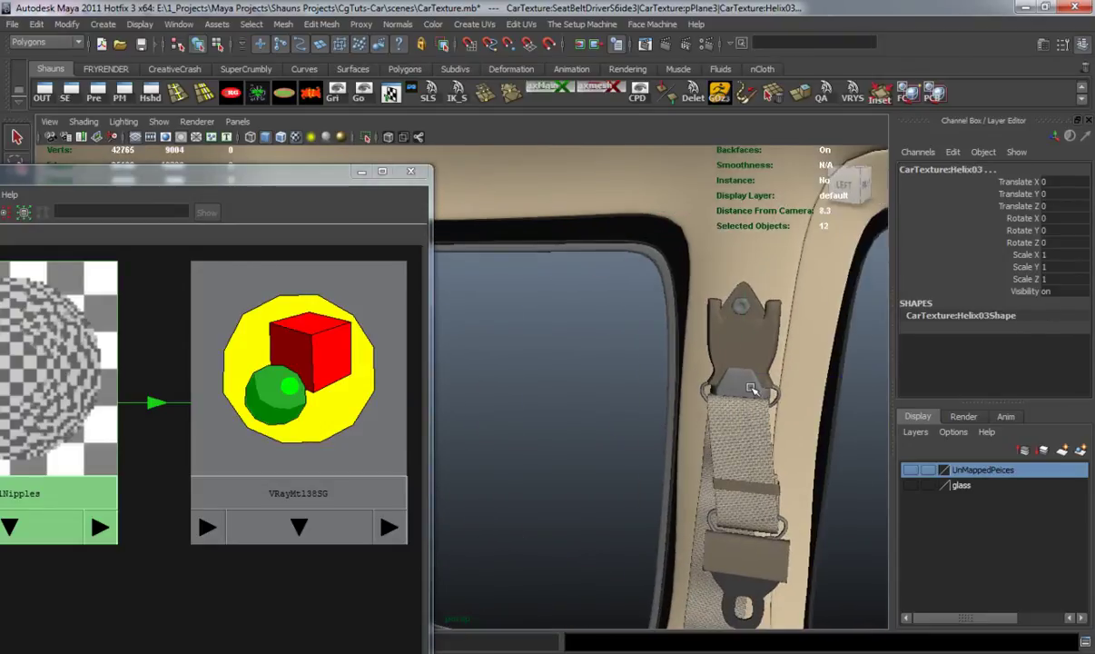
{"action": "left_click", "coordinate": [752, 388], "text": "shift"}
{"action": "left_click", "coordinate": [704, 392], "text": "shift"}
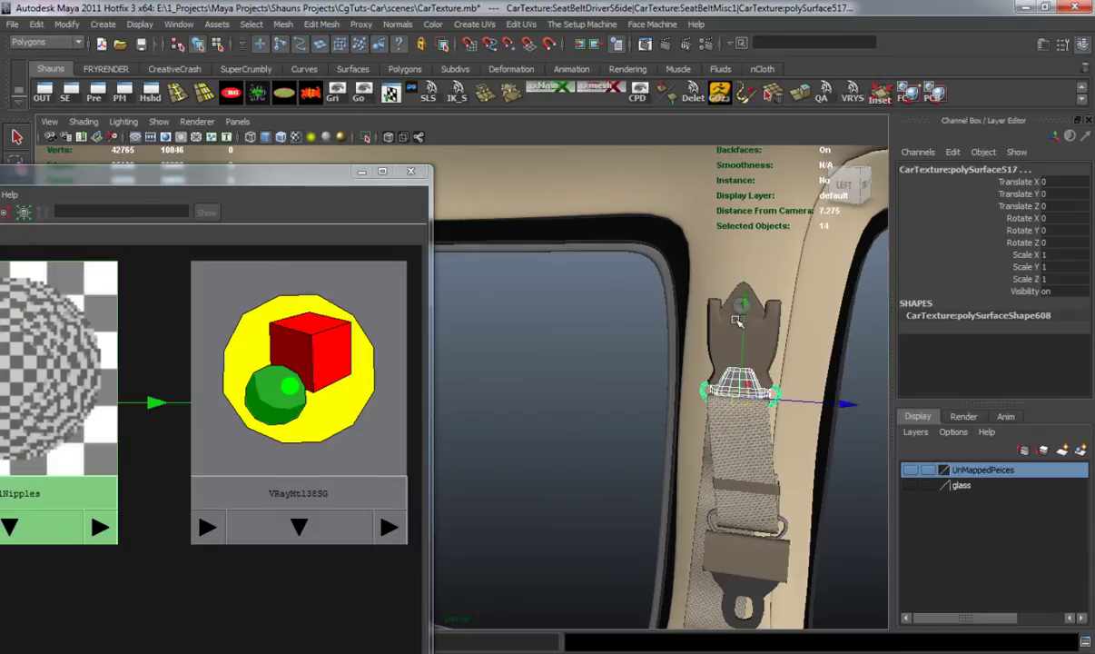
{"action": "left_click", "coordinate": [736, 305], "text": "shift"}
{"action": "left_click", "coordinate": [743, 504], "text": "shift"}
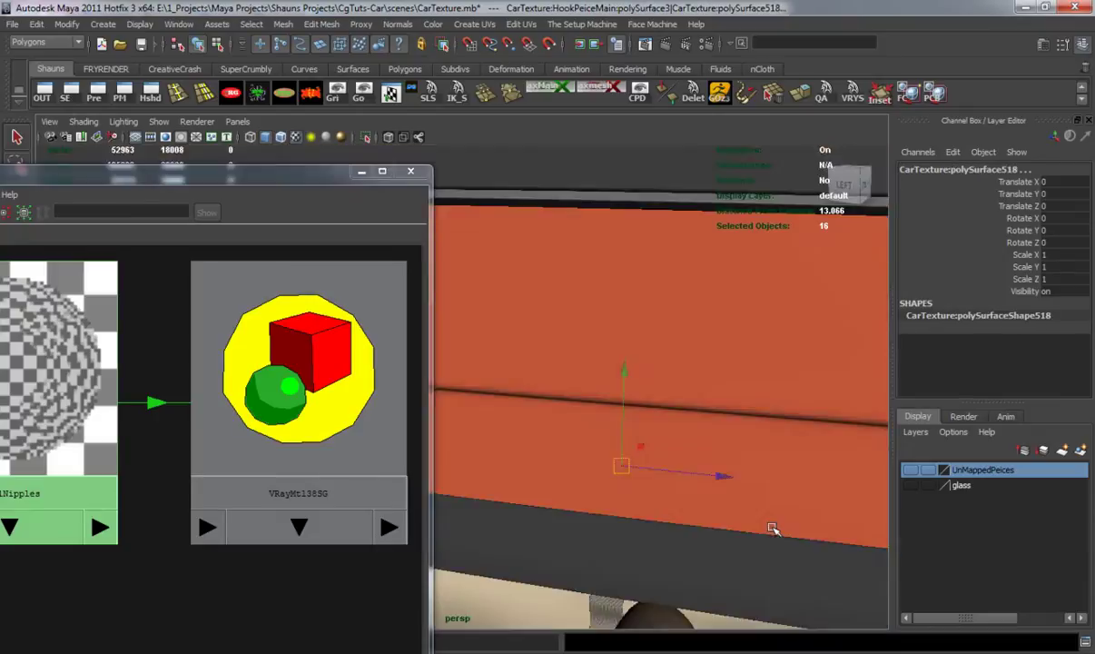
- Assign the WheelNipples material to the selected hardware of all four seat belts
{"action": "scroll", "coordinate": [773, 529], "scroll_direction": "down", "scroll_amount": 5}
{"action": "middle_click_drag", "start_coordinate": [739, 471], "coordinate": [733, 359], "text": "alt"}
{"action": "left_click_drag", "start_coordinate": [712, 391], "coordinate": [602, 389], "text": "alt"}
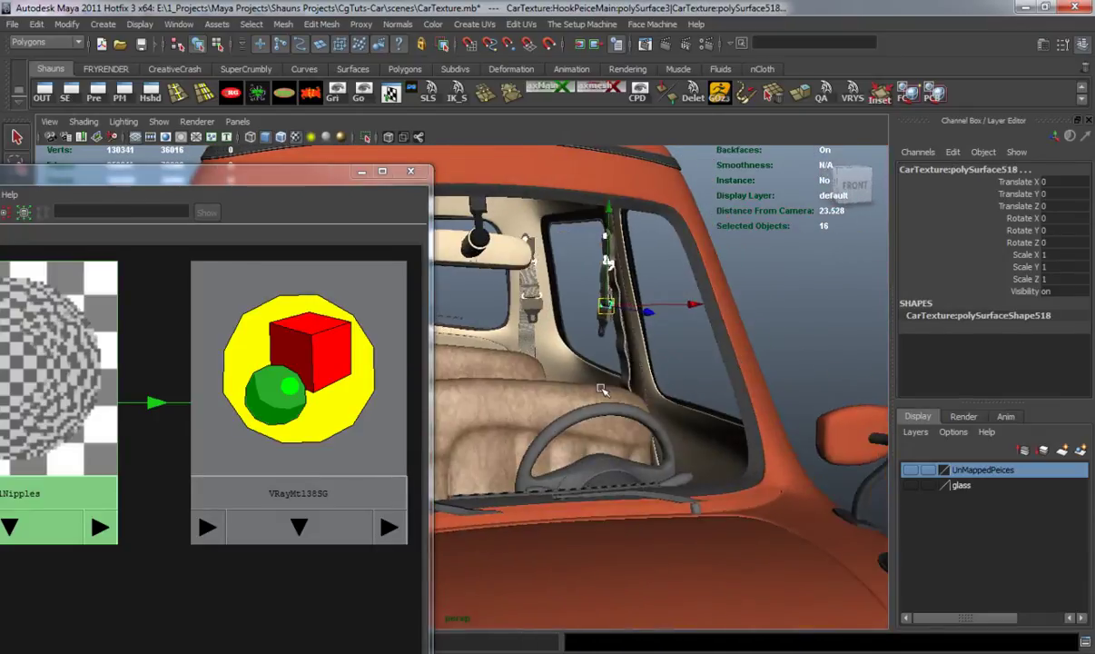
{"action": "middle_click_drag", "start_coordinate": [601, 389], "coordinate": [681, 400], "text": "alt"}
{"action": "right_click_drag", "start_coordinate": [110, 321], "coordinate": [110, 280]}
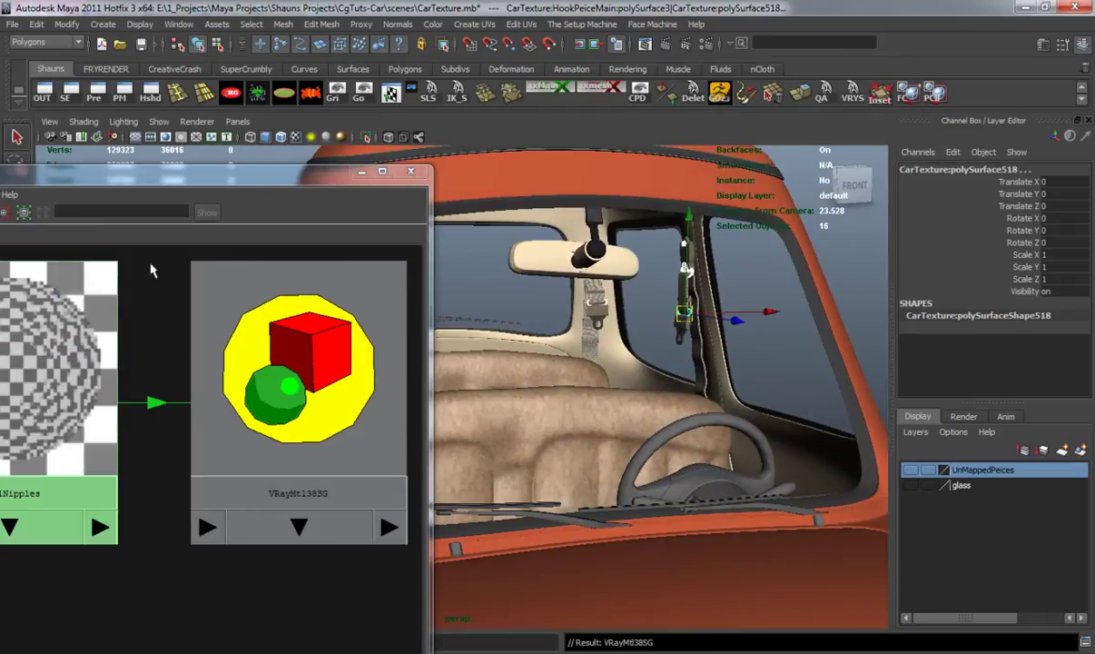
- Select the front windshield wiper and graph its Rubber material in the work area
{"action": "left_click_drag", "start_coordinate": [289, 172], "coordinate": [521, 164]}
{"action": "left_click", "coordinate": [418, 274]}
{"action": "left_click", "coordinate": [424, 510]}
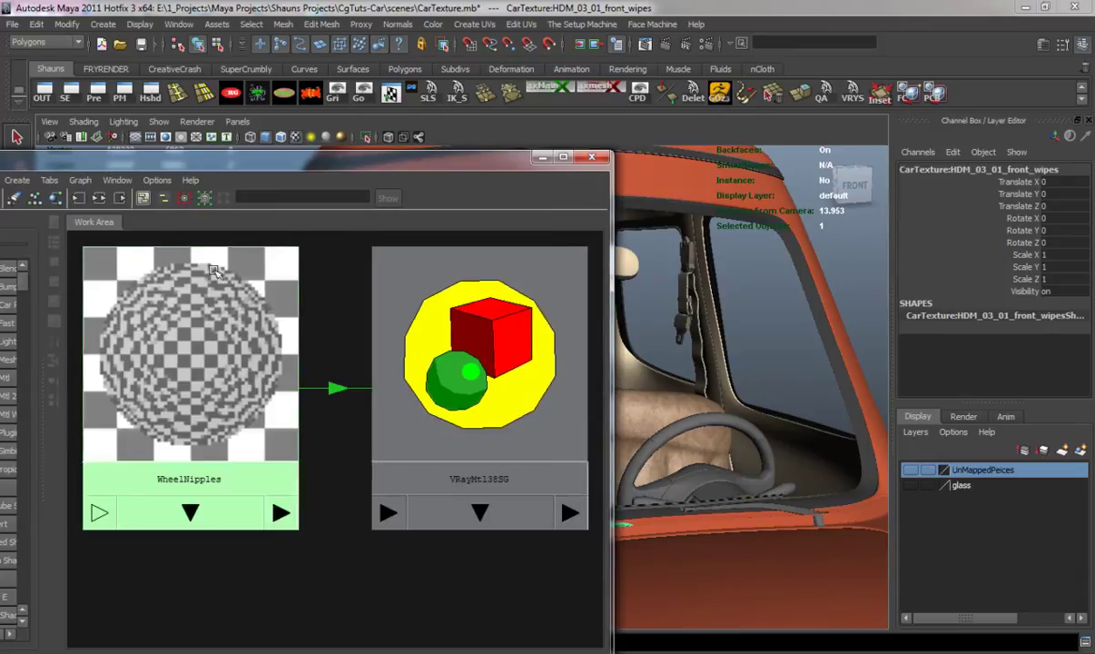
{"action": "left_click_drag", "start_coordinate": [121, 161], "coordinate": [145, 166]}
{"action": "left_click", "coordinate": [87, 199]}
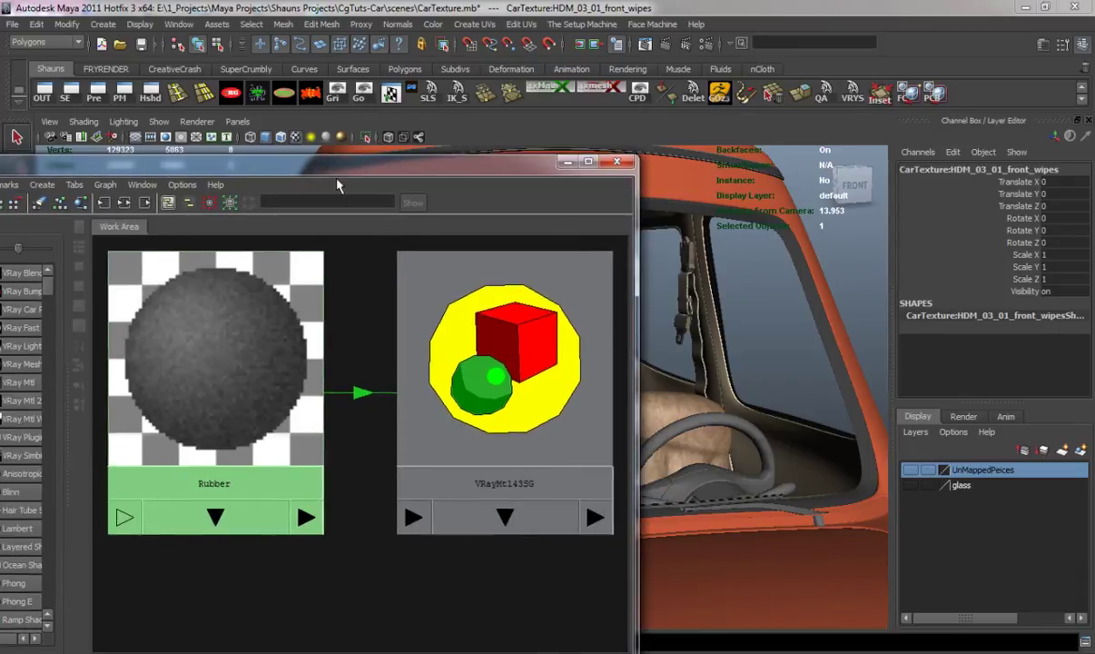
- Select the rear window's wiper together with the round base at its pivot
{"action": "left_click_drag", "start_coordinate": [477, 170], "coordinate": [196, 181]}
{"action": "right_click_drag", "start_coordinate": [672, 335], "coordinate": [552, 454], "text": "alt"}
{"action": "left_click_drag", "start_coordinate": [552, 454], "coordinate": [398, 390], "text": "alt"}
{"action": "right_click_drag", "start_coordinate": [397, 390], "coordinate": [517, 379], "text": "alt"}
{"action": "left_click_drag", "start_coordinate": [517, 378], "coordinate": [545, 406], "text": "alt"}
{"action": "right_click_drag", "start_coordinate": [545, 406], "coordinate": [595, 457], "text": "alt"}
{"action": "middle_click_drag", "start_coordinate": [595, 457], "coordinate": [556, 404], "text": "alt"}
{"action": "scroll", "coordinate": [606, 474], "scroll_direction": "down", "scroll_amount": 5}
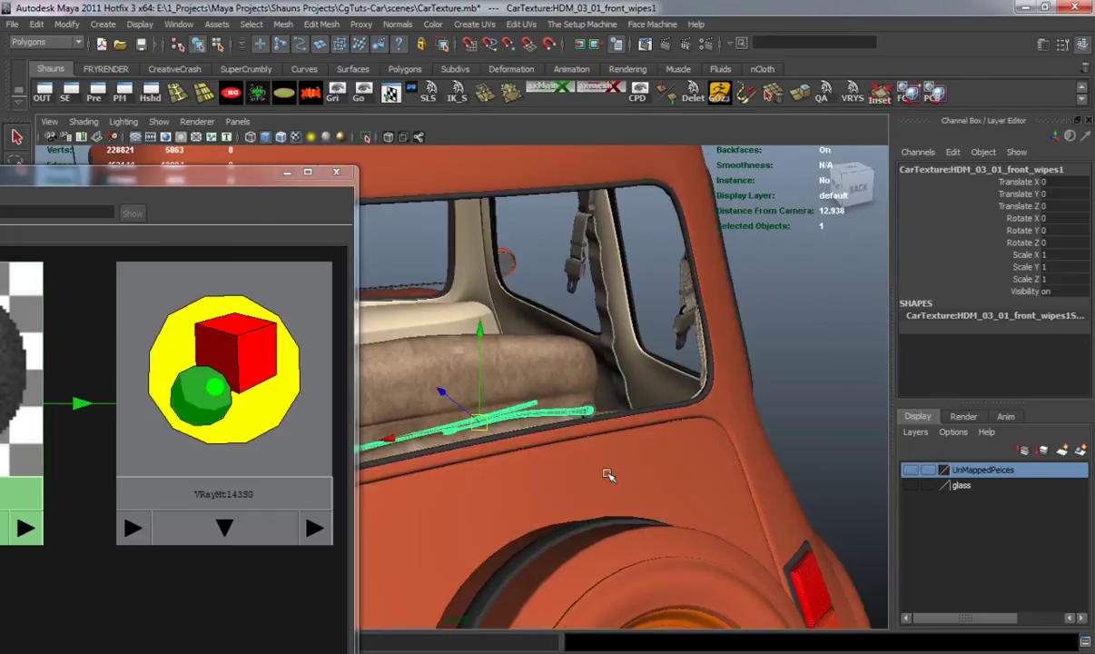
{"action": "scroll", "coordinate": [637, 464], "scroll_direction": "up", "scroll_amount": 4}
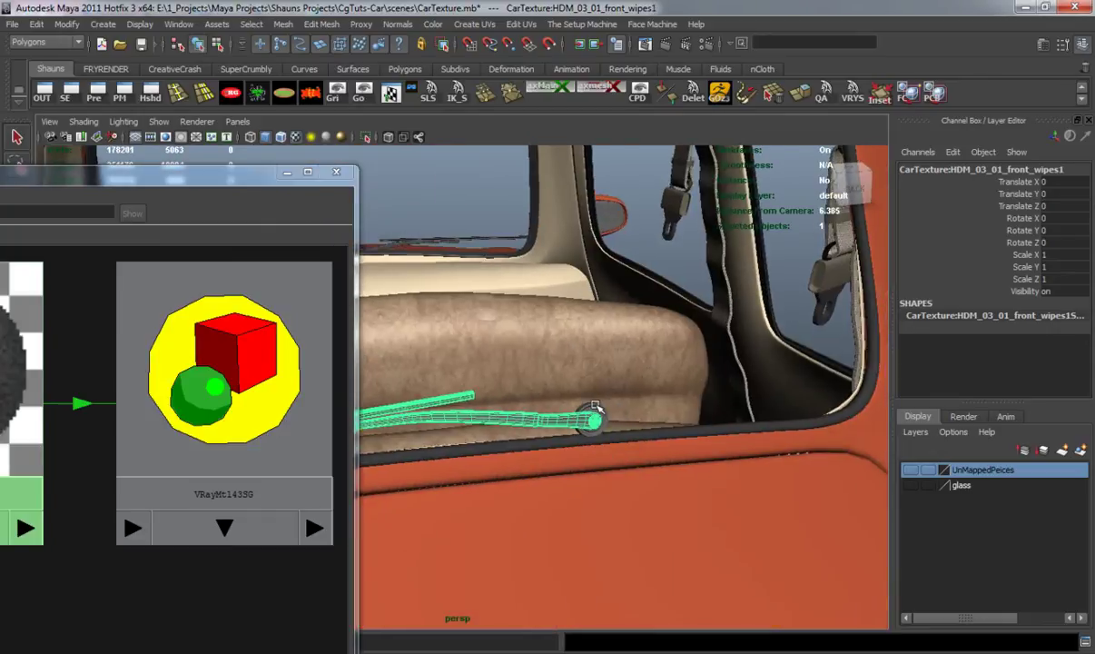
- Assign the Rubber material to the rear wiper and its round base, and clear the selection
{"action": "left_click", "coordinate": [22, 340]}
{"action": "left_click", "coordinate": [8, 343]}
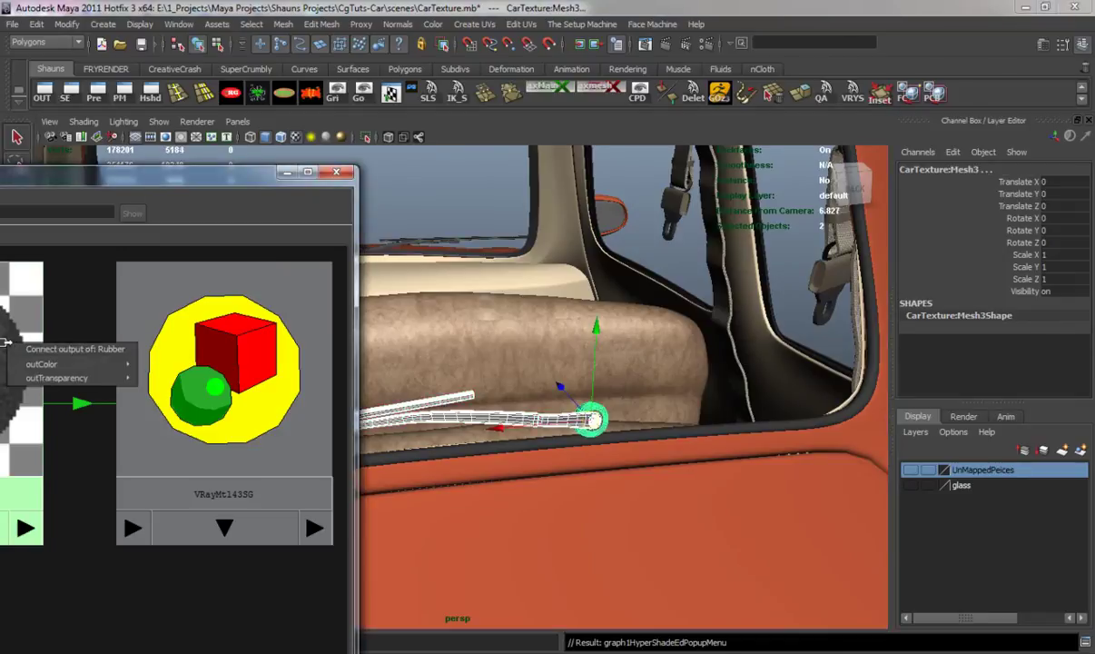
{"action": "left_click", "coordinate": [5, 342]}
{"action": "left_click_drag", "start_coordinate": [123, 184], "coordinate": [259, 182]}
{"action": "right_click_drag", "start_coordinate": [118, 321], "coordinate": [111, 283]}
{"action": "left_click_drag", "start_coordinate": [386, 181], "coordinate": [188, 198]}
{"action": "left_click", "coordinate": [432, 206]}
- Examine the antenna, the car's side and wheels, and the roof rack's feet for parts that still need a material
{"action": "scroll", "coordinate": [413, 388], "scroll_direction": "down", "scroll_amount": 4}
{"action": "left_click_drag", "start_coordinate": [431, 414], "coordinate": [772, 419], "text": "alt"}
{"action": "middle_click_drag", "start_coordinate": [572, 436], "coordinate": [653, 357], "text": "alt"}
{"action": "scroll", "coordinate": [607, 406], "scroll_direction": "up", "scroll_amount": 4}
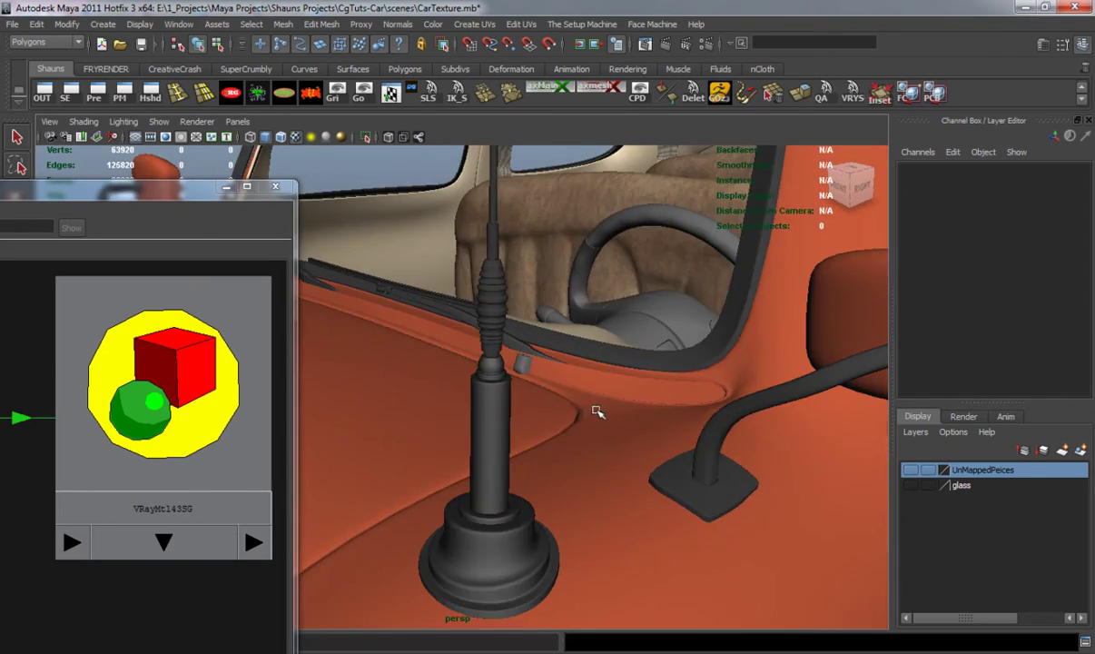
{"action": "left_click_drag", "start_coordinate": [545, 423], "coordinate": [599, 409], "text": "alt"}
{"action": "scroll", "coordinate": [614, 416], "scroll_direction": "down", "scroll_amount": 5}
{"action": "middle_click_drag", "start_coordinate": [613, 416], "coordinate": [637, 291], "text": "alt"}
{"action": "scroll", "coordinate": [572, 386], "scroll_direction": "up", "scroll_amount": 4}
{"action": "left_click_drag", "start_coordinate": [573, 386], "coordinate": [731, 396], "text": "alt"}
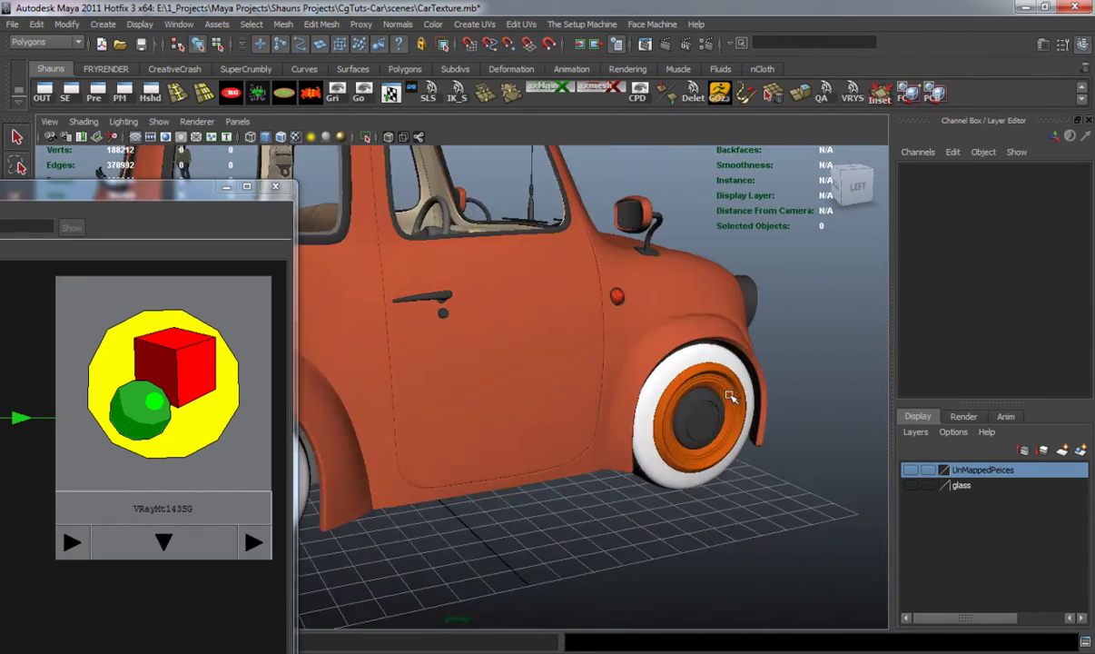
{"action": "scroll", "coordinate": [581, 394], "scroll_direction": "down", "scroll_amount": 5}
{"action": "middle_click_drag", "start_coordinate": [550, 394], "coordinate": [555, 392], "text": "alt"}
{"action": "left_click_drag", "start_coordinate": [627, 435], "coordinate": [485, 449], "text": "alt"}
{"action": "scroll", "coordinate": [527, 456], "scroll_direction": "up", "scroll_amount": 7}
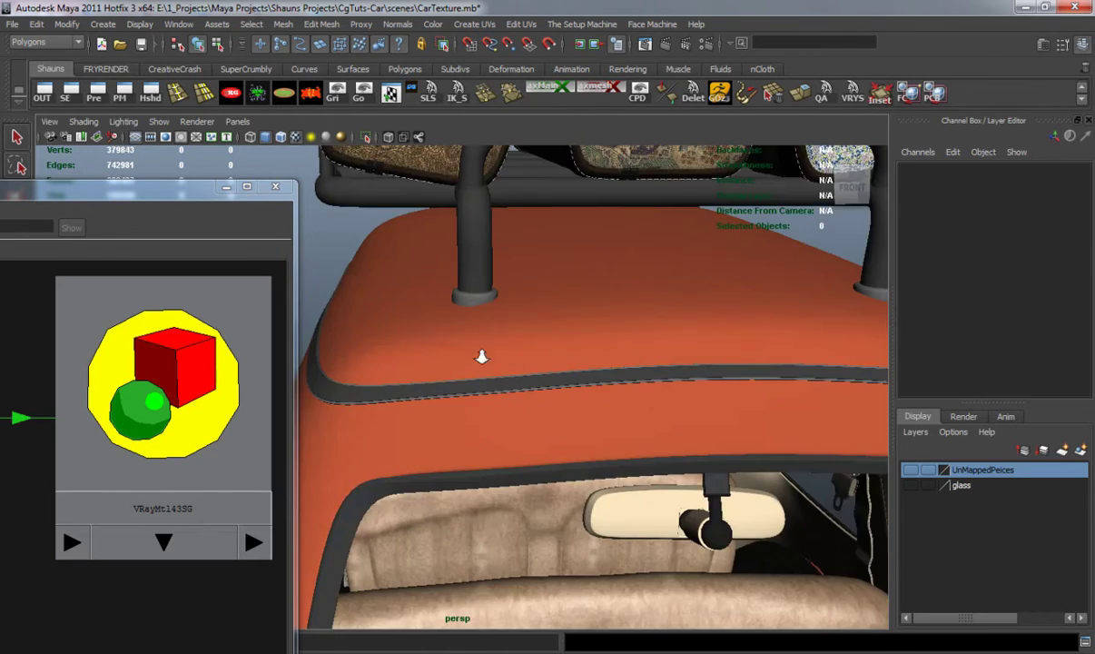
- Select a fog light part at the front grille and graph its black material in the work area
{"action": "left_click", "coordinate": [473, 252]}
{"action": "scroll", "coordinate": [618, 350], "scroll_direction": "down", "scroll_amount": 8}
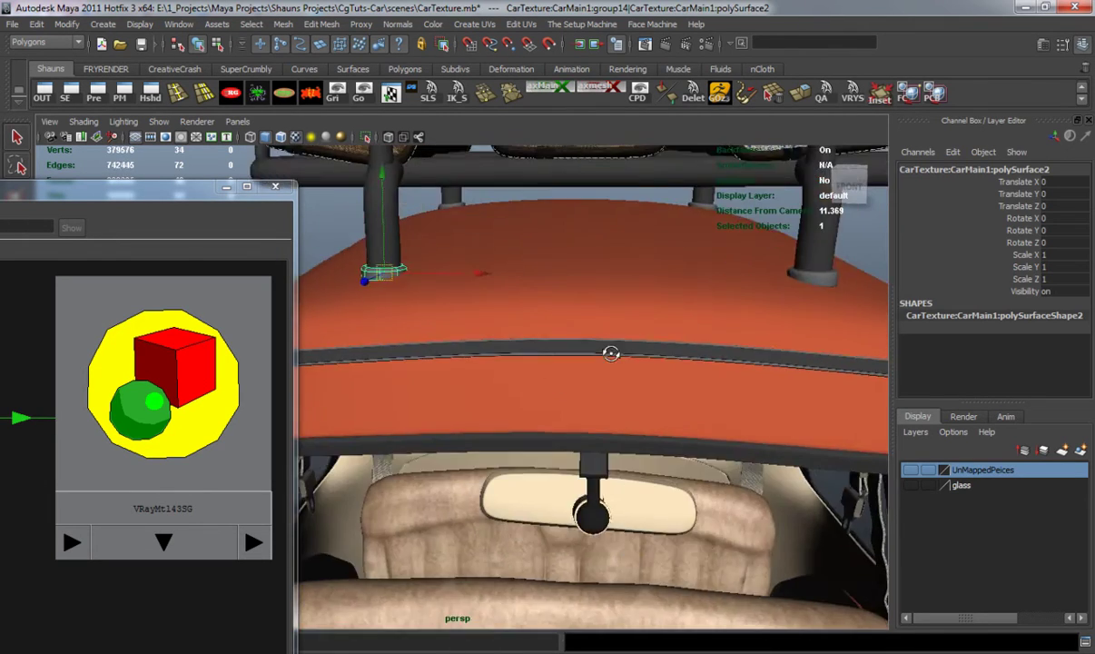
{"action": "scroll", "coordinate": [557, 330], "scroll_direction": "up", "scroll_amount": 4}
{"action": "middle_click_drag", "start_coordinate": [586, 454], "coordinate": [584, 298], "text": "alt"}
{"action": "left_click_drag", "start_coordinate": [584, 298], "coordinate": [577, 383], "text": "alt"}
{"action": "scroll", "coordinate": [560, 407], "scroll_direction": "up", "scroll_amount": 6}
{"action": "left_click_drag", "start_coordinate": [563, 471], "coordinate": [607, 440], "text": "alt"}
{"action": "scroll", "coordinate": [552, 464], "scroll_direction": "down", "scroll_amount": 7}
{"action": "scroll", "coordinate": [550, 450], "scroll_direction": "up", "scroll_amount": 5}
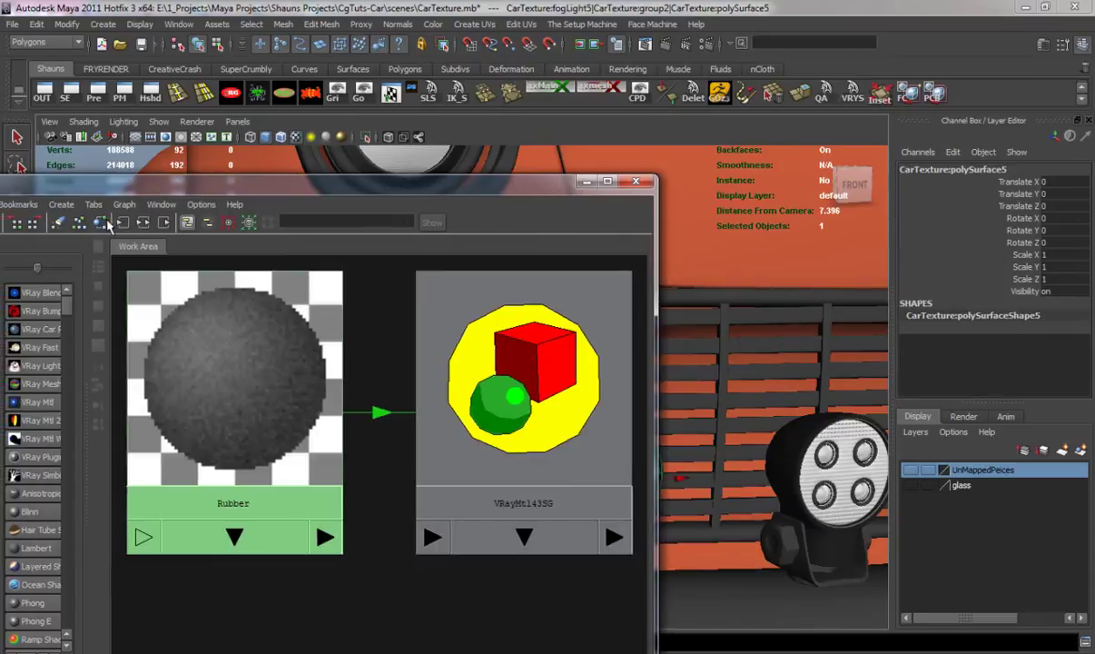
{"action": "left_click", "coordinate": [103, 225]}
- Select the rings at the front feet of the roof luggage rack
{"action": "scroll", "coordinate": [770, 300], "scroll_direction": "down", "scroll_amount": 6}
{"action": "middle_click_drag", "start_coordinate": [765, 296], "coordinate": [829, 429], "text": "alt"}
{"action": "left_click_drag", "start_coordinate": [481, 188], "coordinate": [215, 207]}
{"action": "middle_click_drag", "start_coordinate": [616, 282], "coordinate": [607, 450], "text": "alt"}
{"action": "scroll", "coordinate": [606, 449], "scroll_direction": "up", "scroll_amount": 2}
{"action": "left_click_drag", "start_coordinate": [532, 307], "coordinate": [579, 334], "text": "alt"}
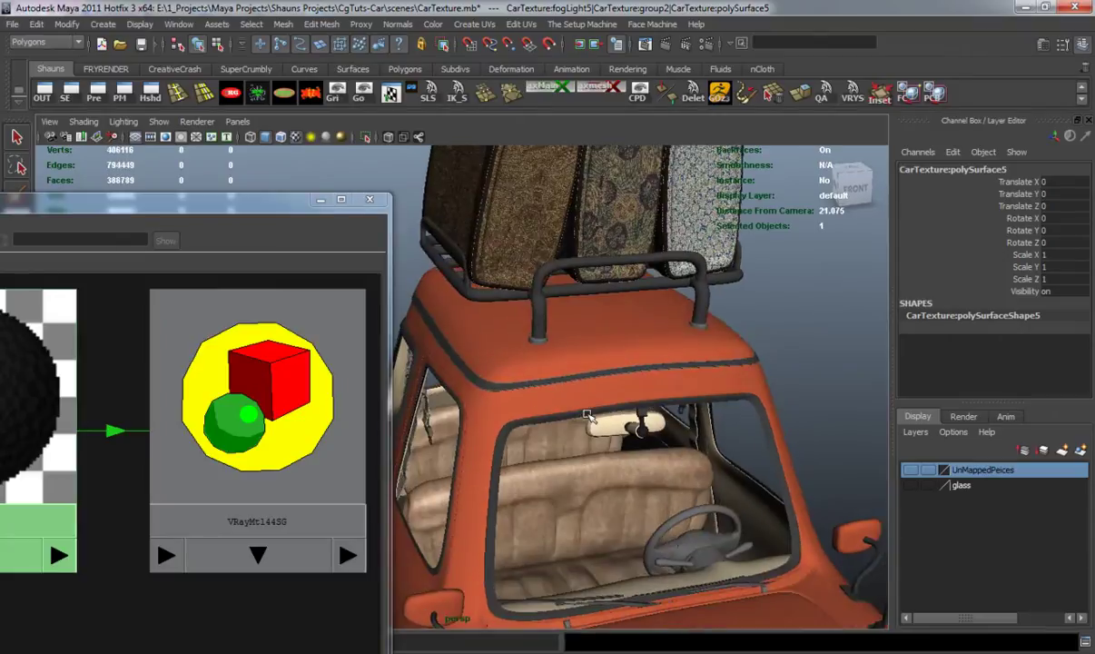
{"action": "scroll", "coordinate": [579, 335], "scroll_direction": "up", "scroll_amount": 4}
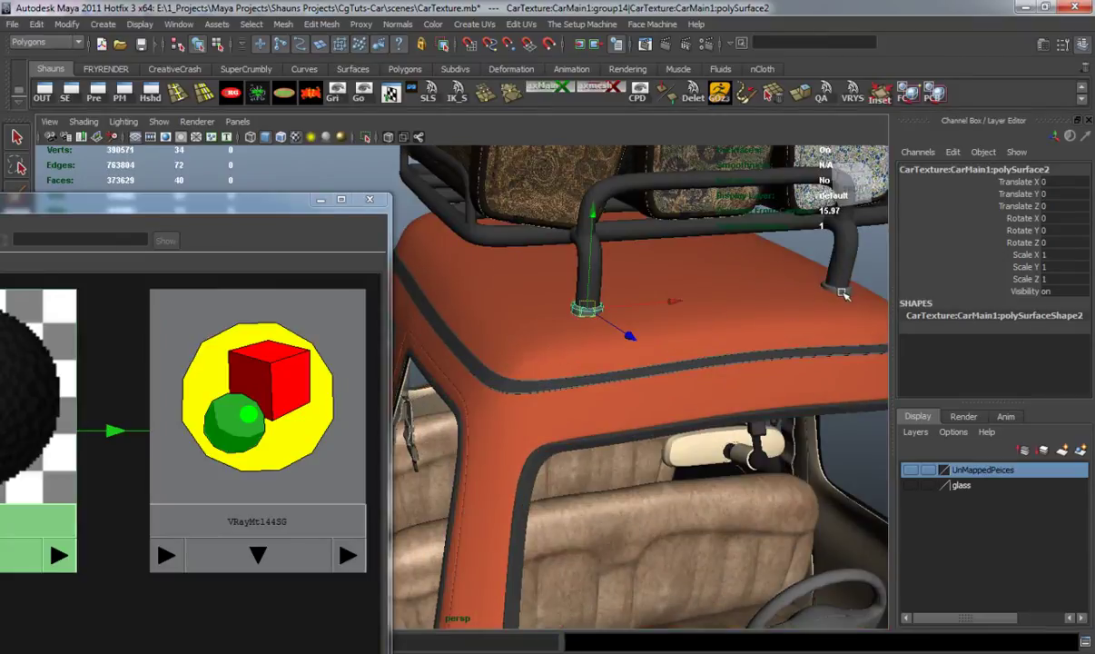
{"action": "left_click_drag", "start_coordinate": [557, 358], "coordinate": [627, 400], "text": "alt"}
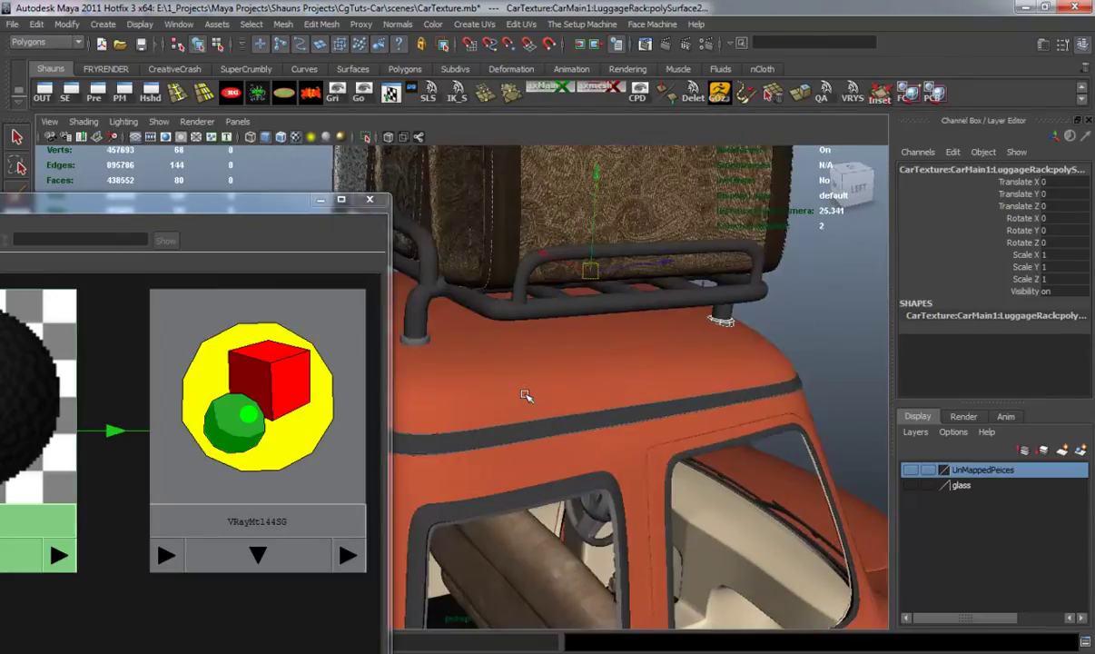
- Add the rings at the rear feet of the luggage rack to the selection
{"action": "left_click_drag", "start_coordinate": [525, 394], "coordinate": [619, 401], "text": "alt"}
{"action": "middle_click_drag", "start_coordinate": [549, 377], "coordinate": [653, 420], "text": "alt"}
{"action": "left_click_drag", "start_coordinate": [652, 419], "coordinate": [462, 386], "text": "alt"}
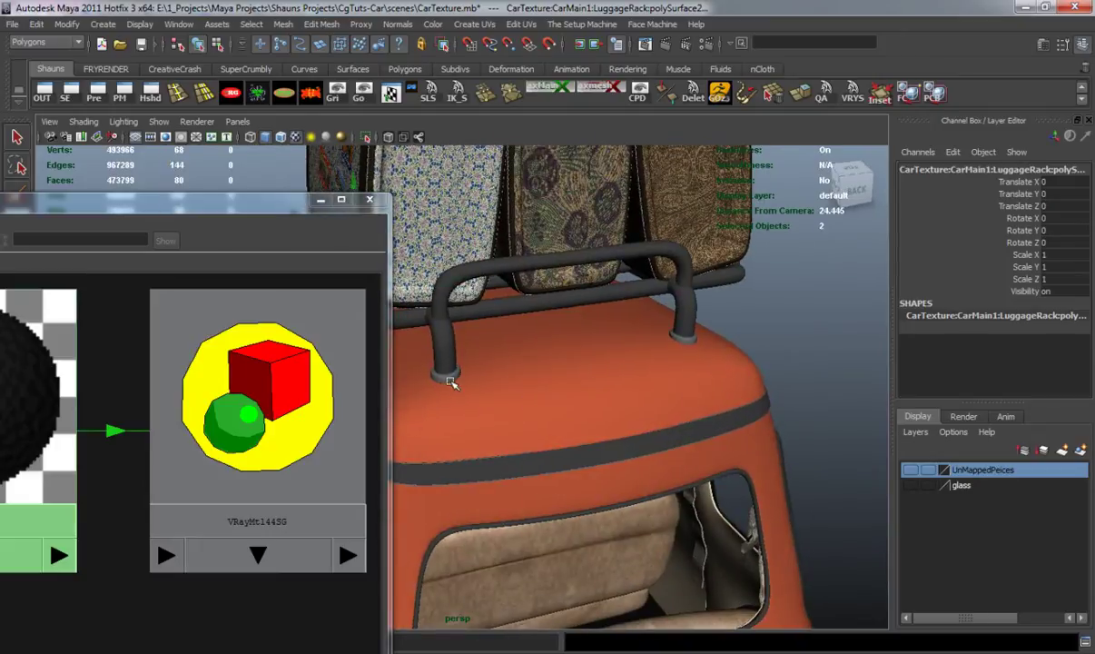
{"action": "left_click_drag", "start_coordinate": [603, 418], "coordinate": [461, 424], "text": "alt"}
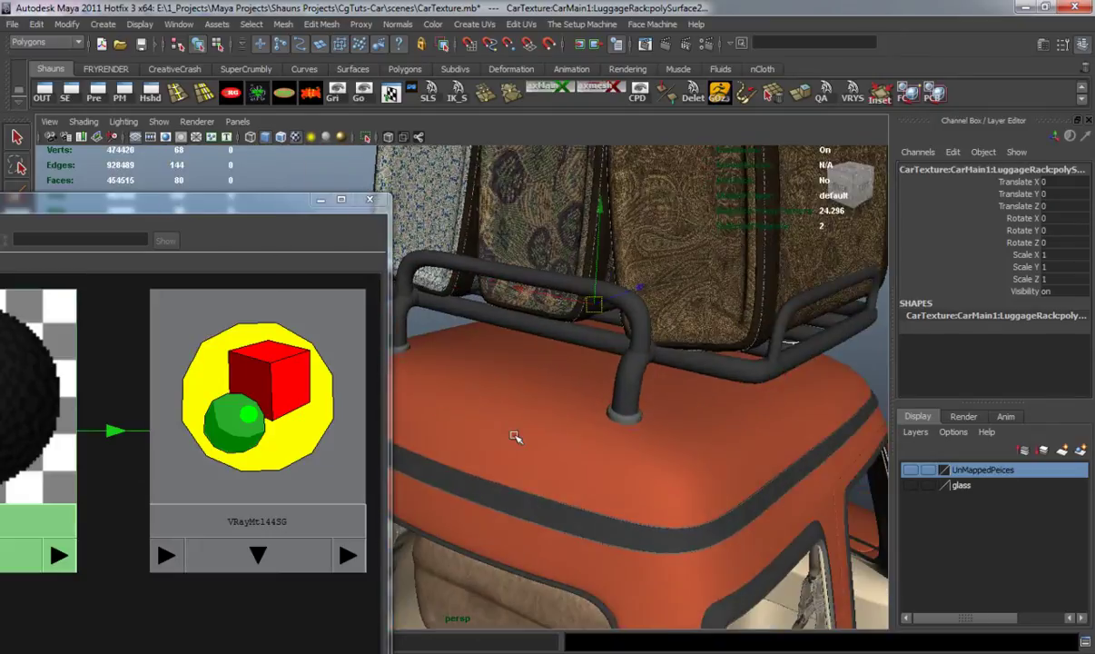
{"action": "left_click_drag", "start_coordinate": [635, 427], "coordinate": [518, 400], "text": "alt"}
{"action": "right_click_drag", "start_coordinate": [626, 461], "coordinate": [563, 454], "text": "alt"}
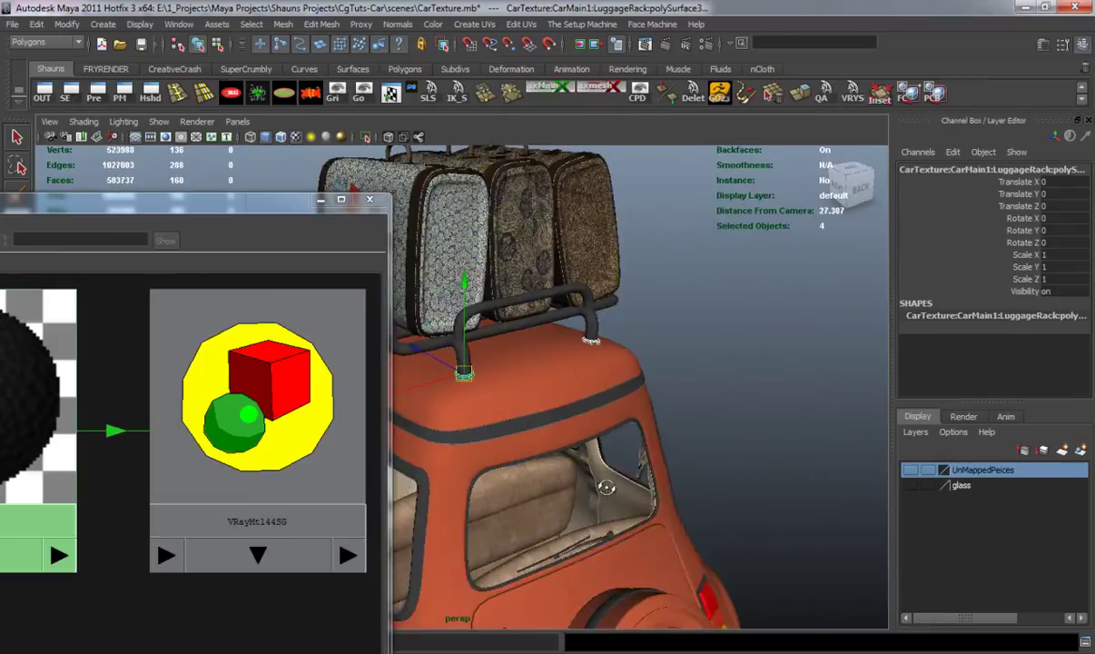
- Assign the fog light's black material to the luggage rack's four foot rings and clear the selection
{"action": "left_click_drag", "start_coordinate": [647, 481], "coordinate": [575, 499], "text": "alt"}
{"action": "middle_click_drag", "start_coordinate": [575, 501], "coordinate": [565, 364], "text": "alt"}
{"action": "left_click_drag", "start_coordinate": [565, 363], "coordinate": [647, 395], "text": "alt"}
{"action": "middle_click_drag", "start_coordinate": [594, 394], "coordinate": [672, 435], "text": "alt"}
{"action": "right_click_drag", "start_coordinate": [513, 431], "coordinate": [645, 444], "text": "alt"}
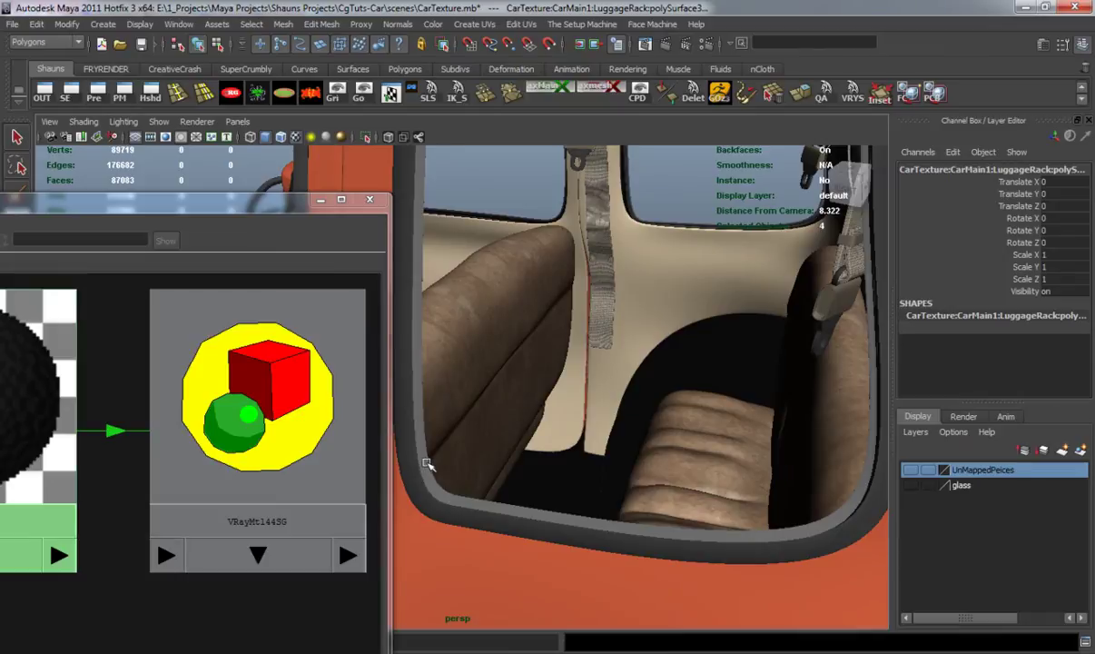
{"action": "right_click_drag", "start_coordinate": [554, 457], "coordinate": [497, 456], "text": "alt"}
{"action": "right_click_drag", "start_coordinate": [599, 454], "coordinate": [497, 457], "text": "alt"}
{"action": "left_click_drag", "start_coordinate": [497, 457], "coordinate": [581, 447], "text": "alt"}
{"action": "middle_click_drag", "start_coordinate": [600, 459], "coordinate": [606, 442], "text": "alt"}
{"action": "left_click_drag", "start_coordinate": [606, 442], "coordinate": [574, 448], "text": "alt"}
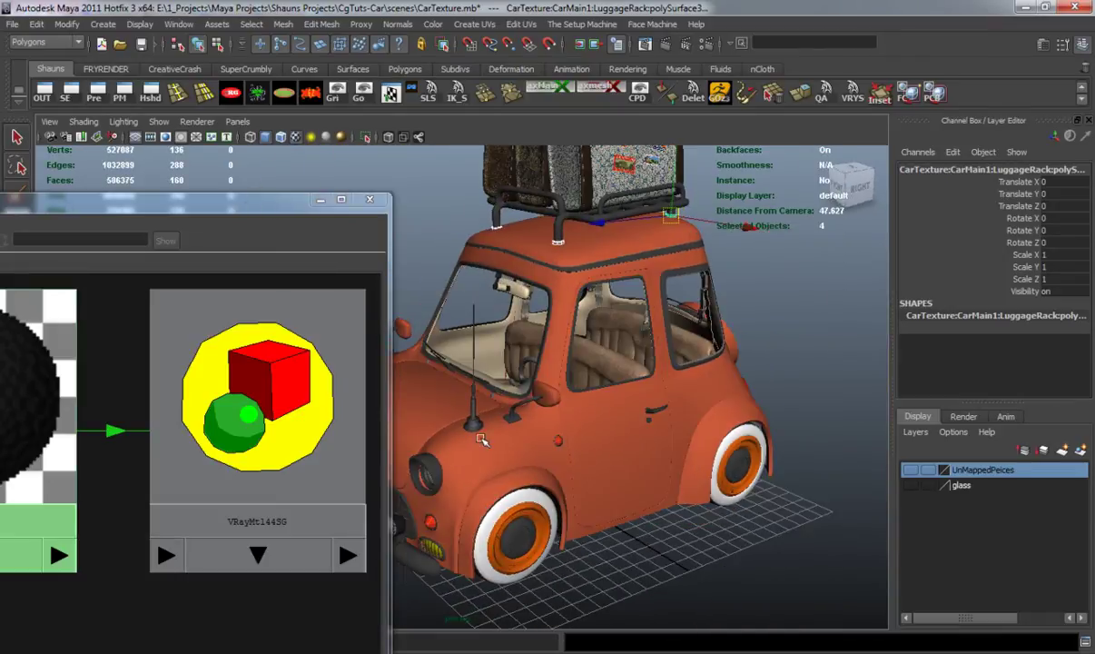
{"action": "right_click_drag", "start_coordinate": [20, 370], "coordinate": [79, 334]}
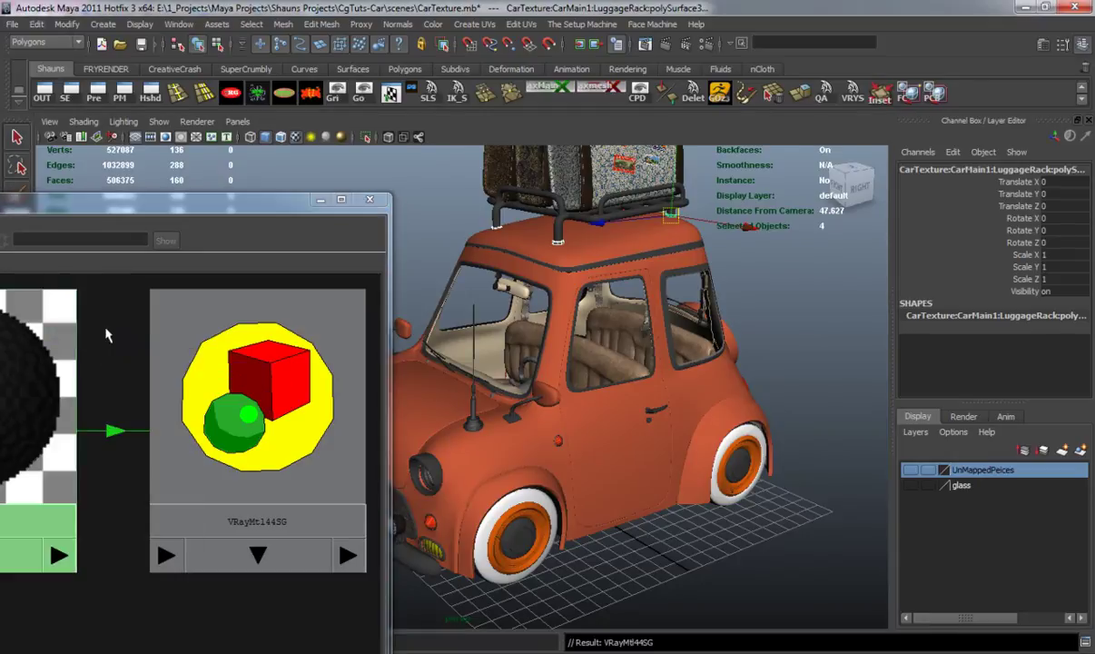
{"action": "left_click", "coordinate": [416, 183]}
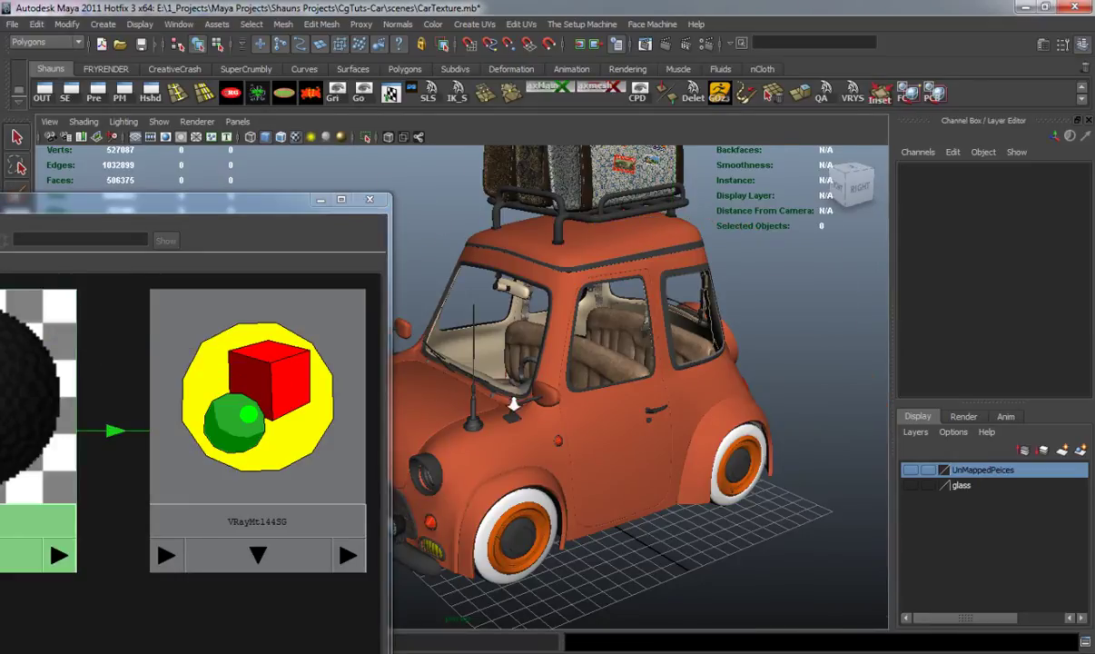
- Select both washer nozzles below the windshield and assign the fog light's black material to them
{"action": "scroll", "coordinate": [514, 401], "scroll_direction": "up", "scroll_amount": 8}
{"action": "left_click", "coordinate": [531, 439]}
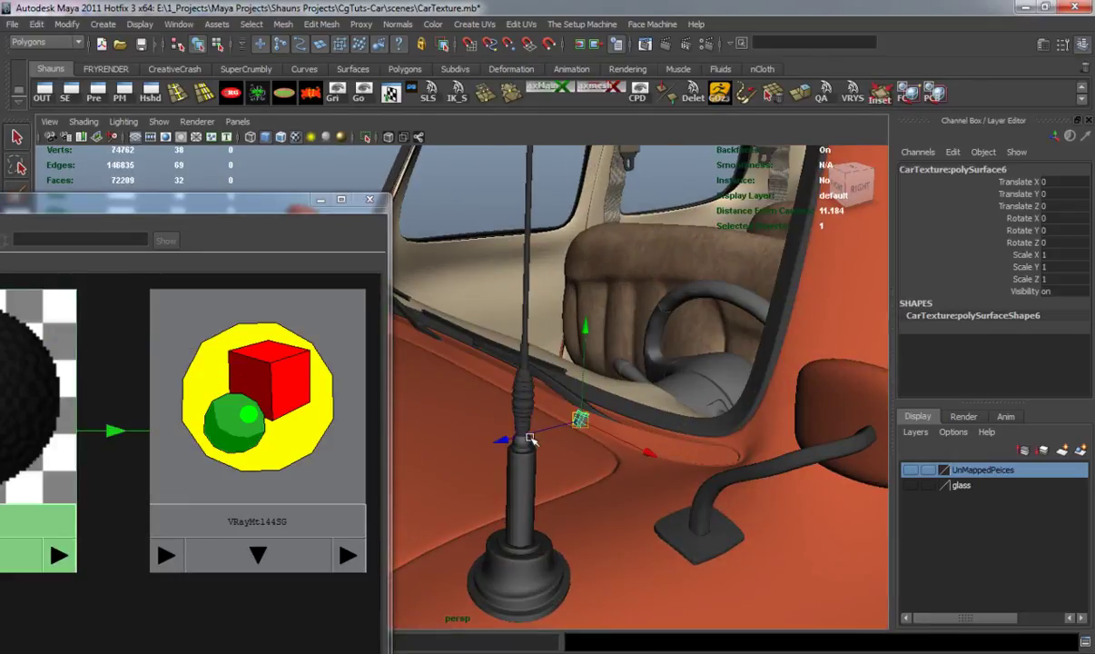
{"action": "left_click_drag", "start_coordinate": [479, 445], "coordinate": [477, 389], "text": "alt"}
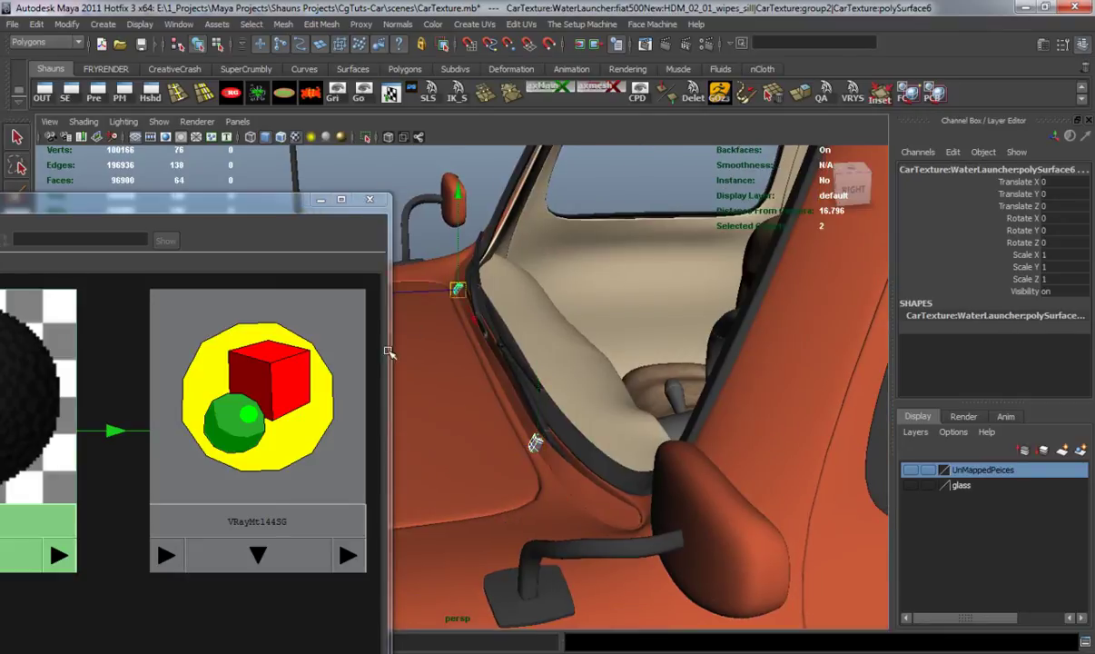
{"action": "right_click", "coordinate": [37, 365]}
{"action": "right_click_drag", "start_coordinate": [10, 367], "coordinate": [88, 334]}
{"action": "left_click", "coordinate": [628, 181]}
- Select the front windshield wiper and graph its Rubber material network
{"action": "left_click_drag", "start_coordinate": [474, 385], "coordinate": [571, 372], "text": "alt"}
{"action": "left_click", "coordinate": [489, 348]}
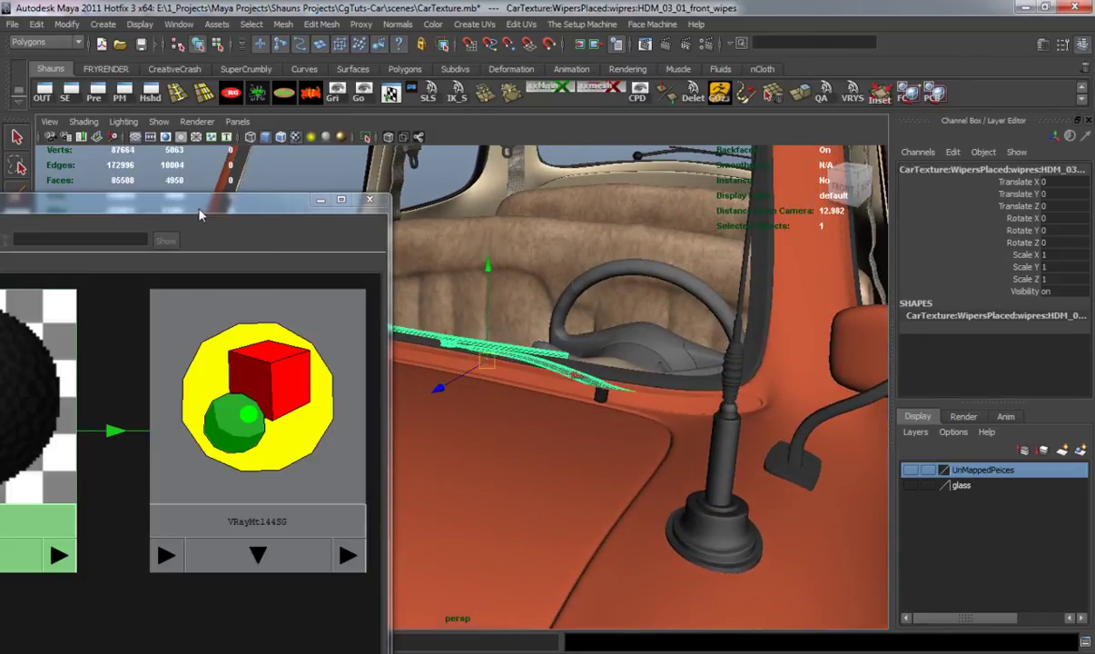
{"action": "left_click_drag", "start_coordinate": [202, 215], "coordinate": [443, 168]}
{"action": "left_click", "coordinate": [108, 187]}
{"action": "left_click_drag", "start_coordinate": [508, 161], "coordinate": [174, 181]}
- Select both washer nozzles below the windshield and assign the Rubber material to them
{"action": "scroll", "coordinate": [623, 412], "scroll_direction": "up", "scroll_amount": 3}
{"action": "left_click", "coordinate": [674, 399]}
{"action": "middle_click_drag", "start_coordinate": [500, 423], "coordinate": [774, 481], "text": "alt"}
{"action": "left_click", "coordinate": [364, 351], "text": "shift"}
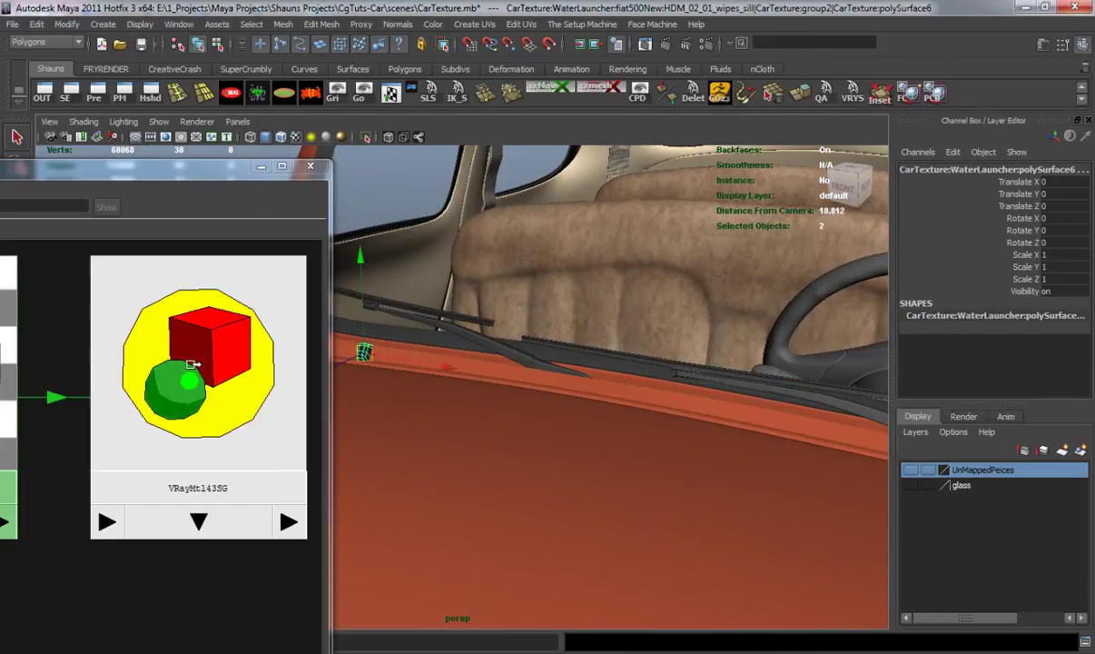
{"action": "left_click_drag", "start_coordinate": [141, 178], "coordinate": [385, 165]}
{"action": "right_click", "coordinate": [177, 305]}
{"action": "right_click_drag", "start_coordinate": [205, 272], "coordinate": [204, 271]}
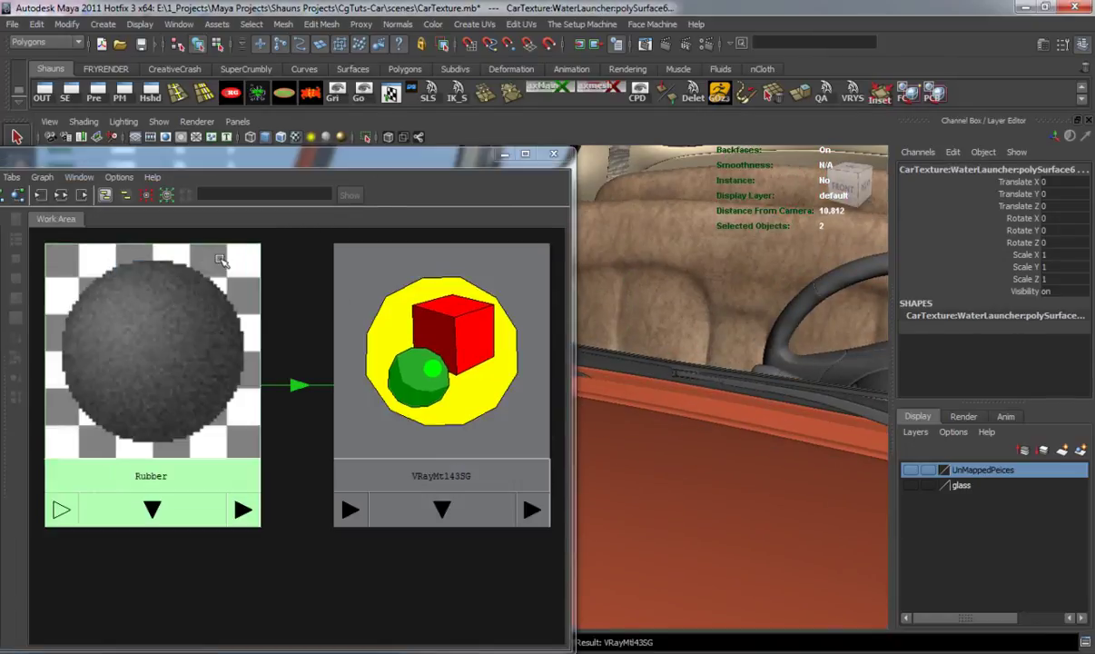
{"action": "right_click_drag", "start_coordinate": [152, 311], "coordinate": [165, 275]}
{"action": "left_click_drag", "start_coordinate": [420, 163], "coordinate": [150, 191]}
- Assign the Rubber material to the upper section of the steering wheel rim and clear the selection
{"action": "scroll", "coordinate": [516, 359], "scroll_direction": "down", "scroll_amount": 4}
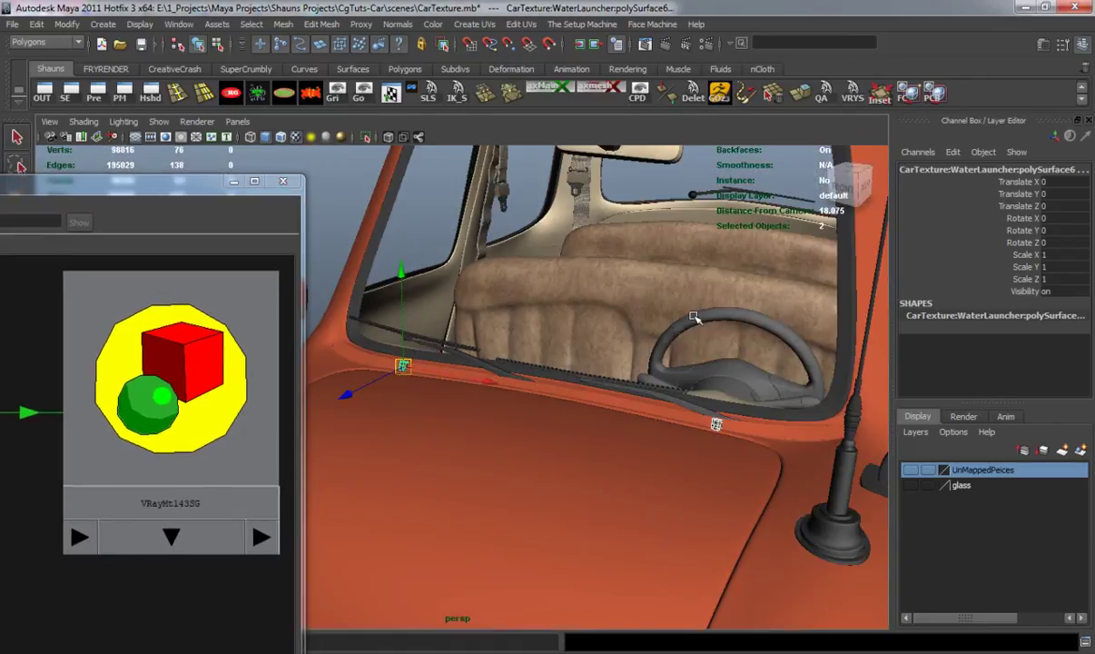
{"action": "left_click", "coordinate": [564, 316]}
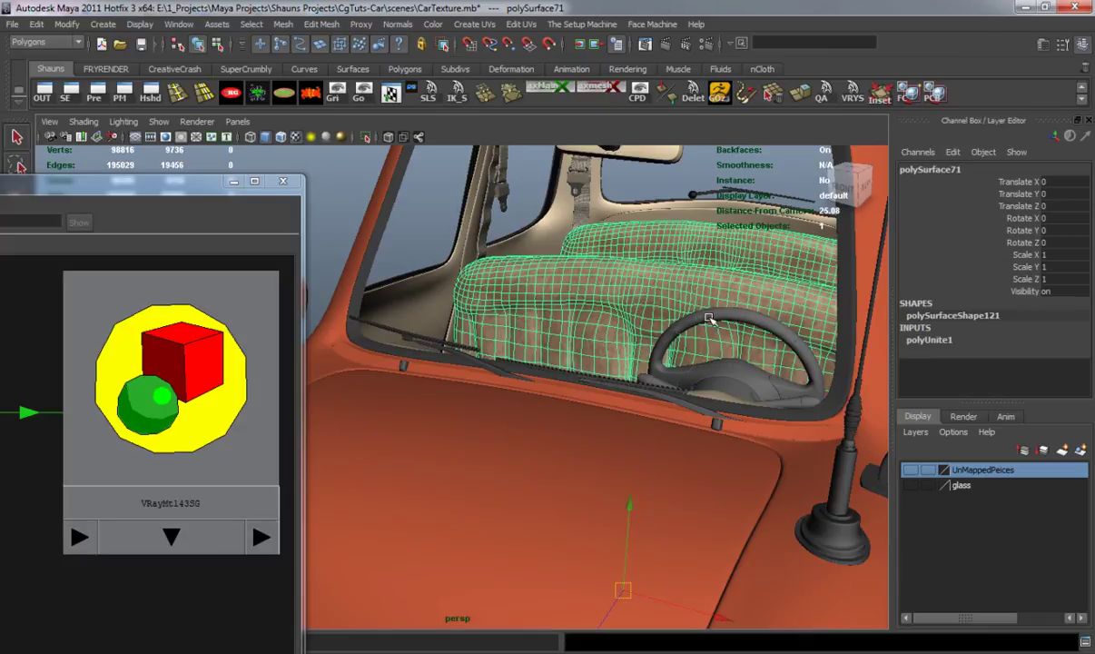
{"action": "left_click", "coordinate": [709, 318]}
{"action": "middle_click_drag", "start_coordinate": [697, 371], "coordinate": [635, 352], "text": "alt"}
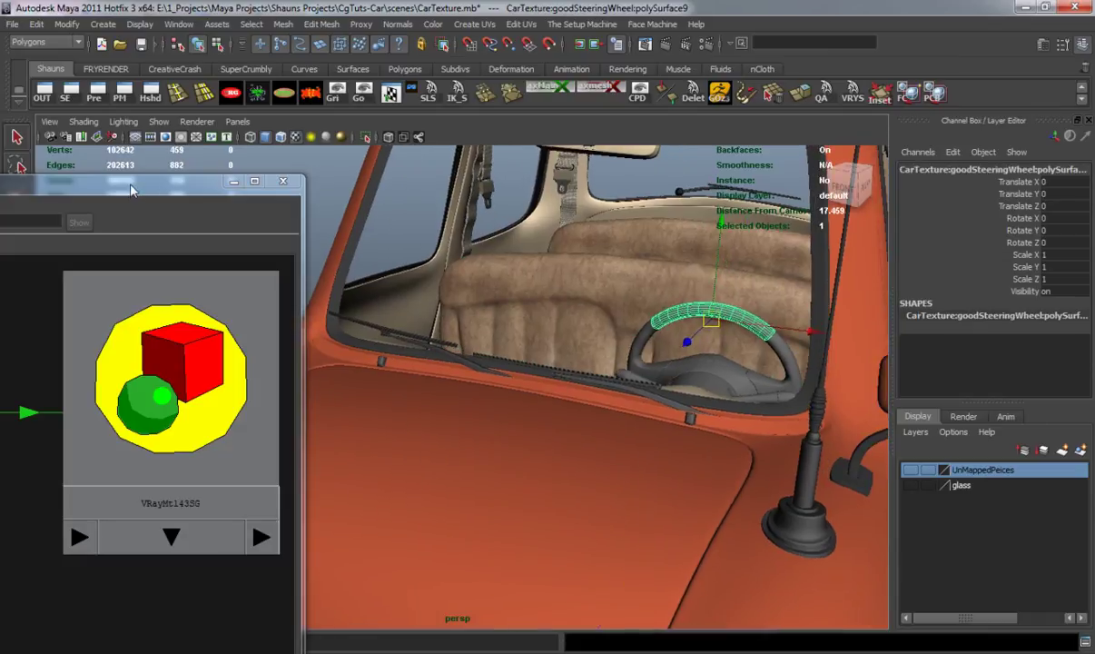
{"action": "left_click_drag", "start_coordinate": [125, 182], "coordinate": [325, 169]}
{"action": "right_click", "coordinate": [116, 320]}
{"action": "right_click_drag", "start_coordinate": [115, 320], "coordinate": [121, 284]}
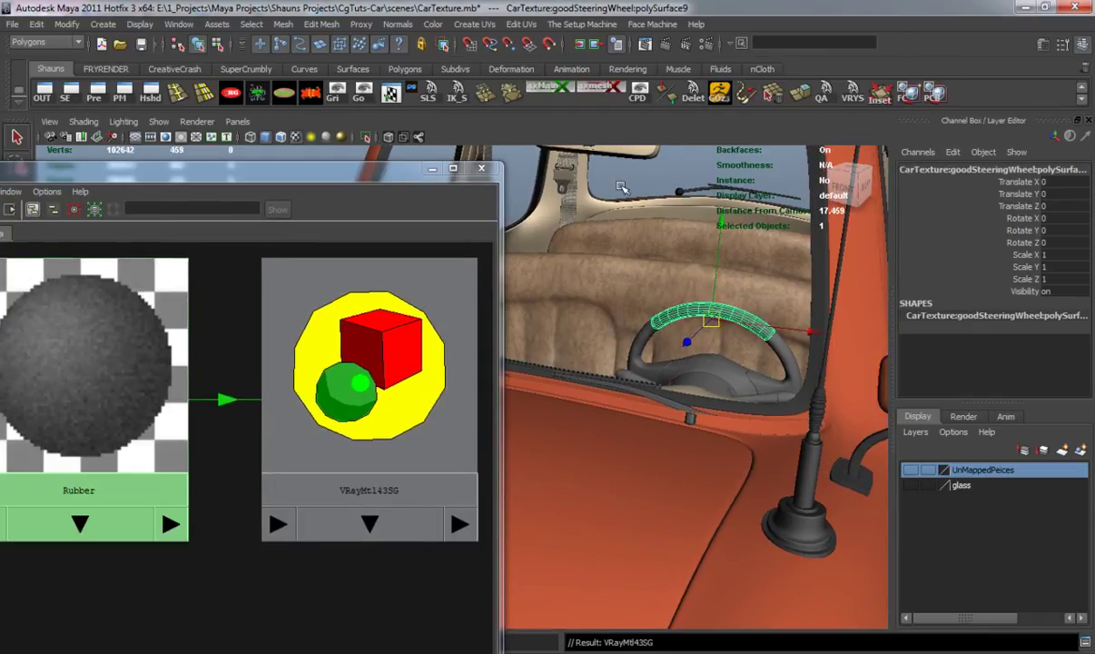
{"action": "left_click", "coordinate": [595, 166]}
{"action": "left_click_drag", "start_coordinate": [706, 360], "coordinate": [611, 391], "text": "alt"}
{"action": "right_click_drag", "start_coordinate": [611, 392], "coordinate": [587, 386], "text": "alt"}
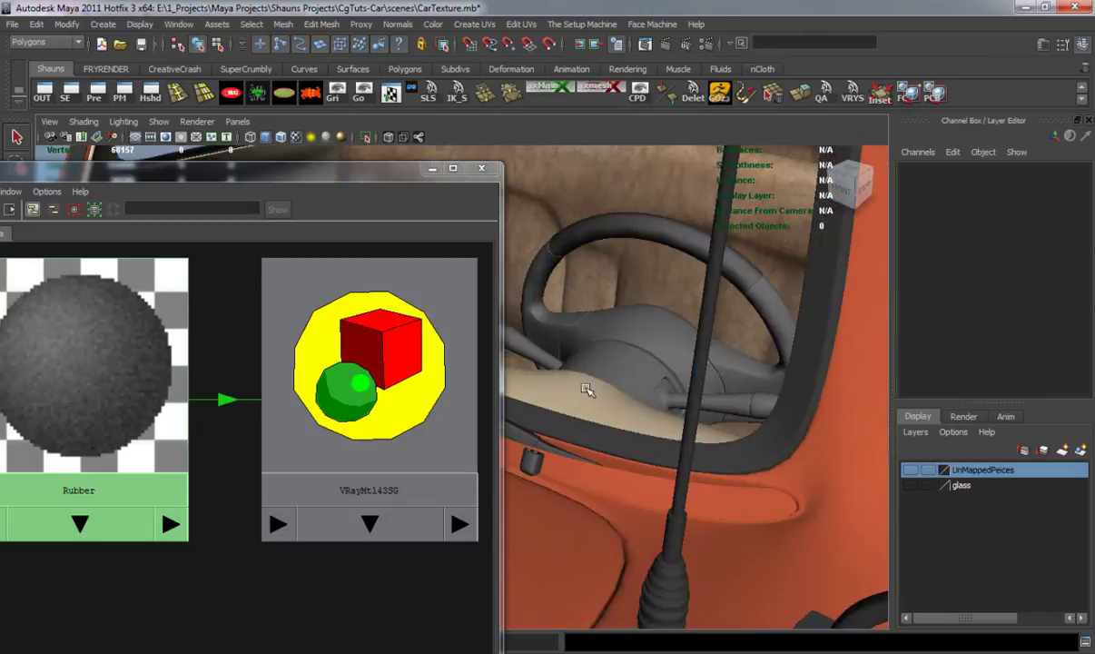
{"action": "left_click_drag", "start_coordinate": [587, 386], "coordinate": [648, 399], "text": "alt"}
{"action": "middle_click_drag", "start_coordinate": [648, 398], "coordinate": [645, 411], "text": "alt"}
{"action": "left_click_drag", "start_coordinate": [645, 410], "coordinate": [623, 443], "text": "alt"}
{"action": "middle_click_drag", "start_coordinate": [624, 442], "coordinate": [600, 426], "text": "alt"}
{"action": "left_click_drag", "start_coordinate": [599, 425], "coordinate": [615, 363], "text": "alt"}
{"action": "left_click", "coordinate": [613, 354]}
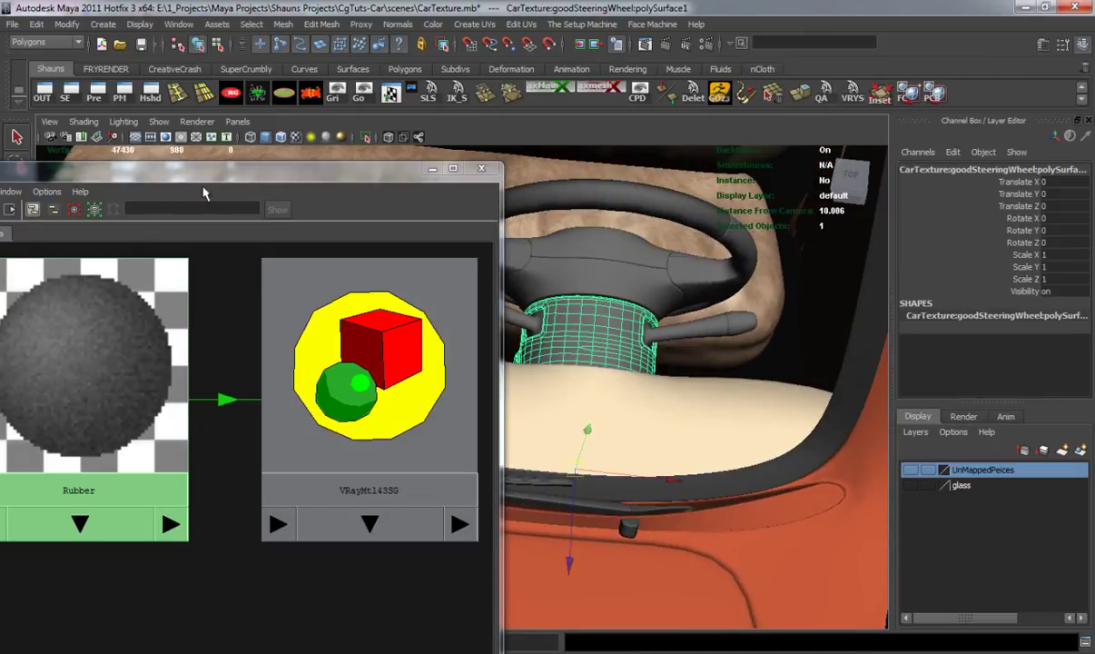
- Select the car's cream interior shell and graph its CarCage material network
{"action": "left_click_drag", "start_coordinate": [223, 178], "coordinate": [183, 175]}
{"action": "left_click_drag", "start_coordinate": [774, 322], "coordinate": [589, 263], "text": "alt"}
{"action": "left_click", "coordinate": [488, 268]}
{"action": "left_click_drag", "start_coordinate": [227, 174], "coordinate": [489, 145]}
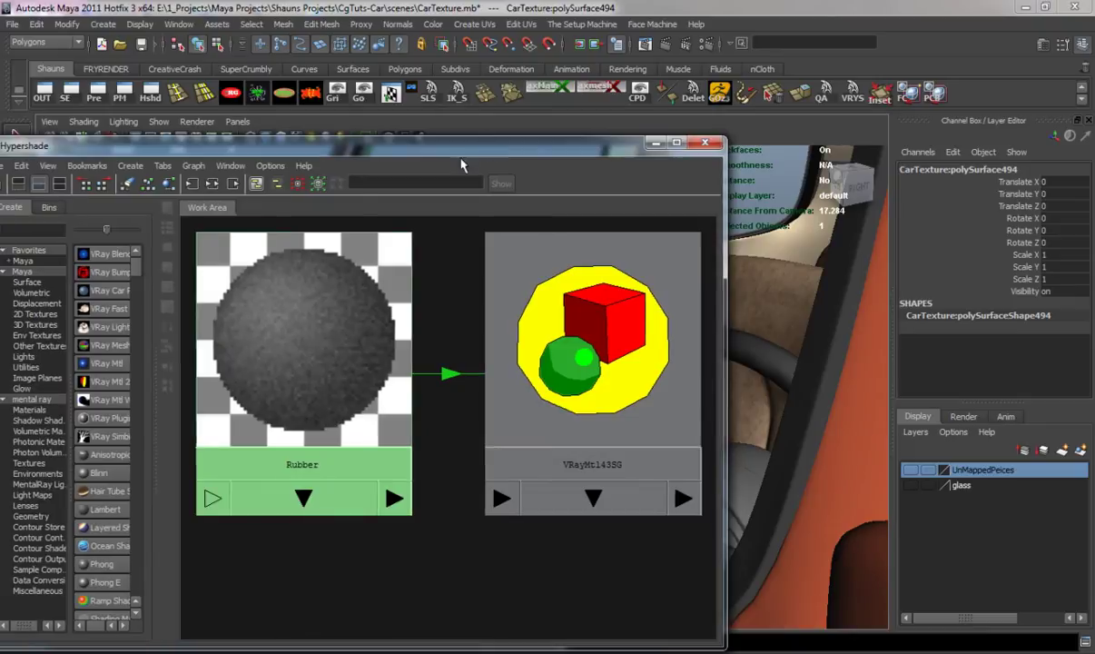
{"action": "left_click", "coordinate": [170, 184]}
{"action": "left_click_drag", "start_coordinate": [573, 150], "coordinate": [216, 165]}
- Select the steering column cover, the wheel's rear hub housing and the rim sections on both sides
{"action": "left_click_drag", "start_coordinate": [477, 272], "coordinate": [581, 382], "text": "alt"}
{"action": "middle_click_drag", "start_coordinate": [616, 406], "coordinate": [562, 399], "text": "alt"}
{"action": "scroll", "coordinate": [561, 399], "scroll_direction": "up", "scroll_amount": 3}
{"action": "left_click", "coordinate": [591, 359]}
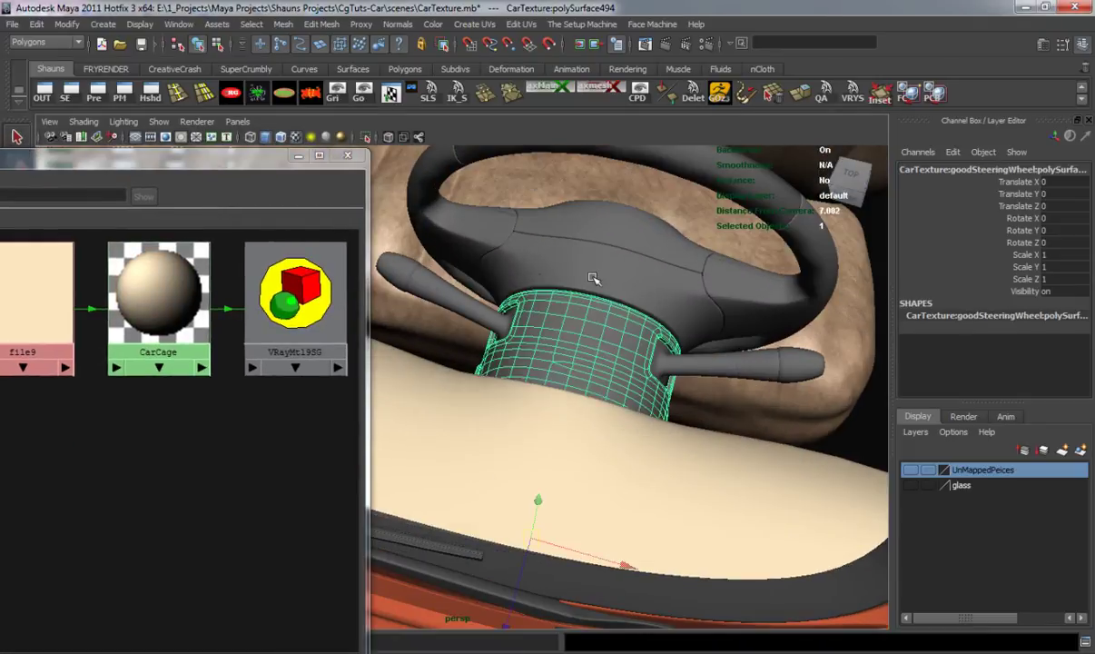
{"action": "left_click", "coordinate": [541, 274], "text": "shift"}
{"action": "left_click", "coordinate": [438, 219], "text": "shift"}
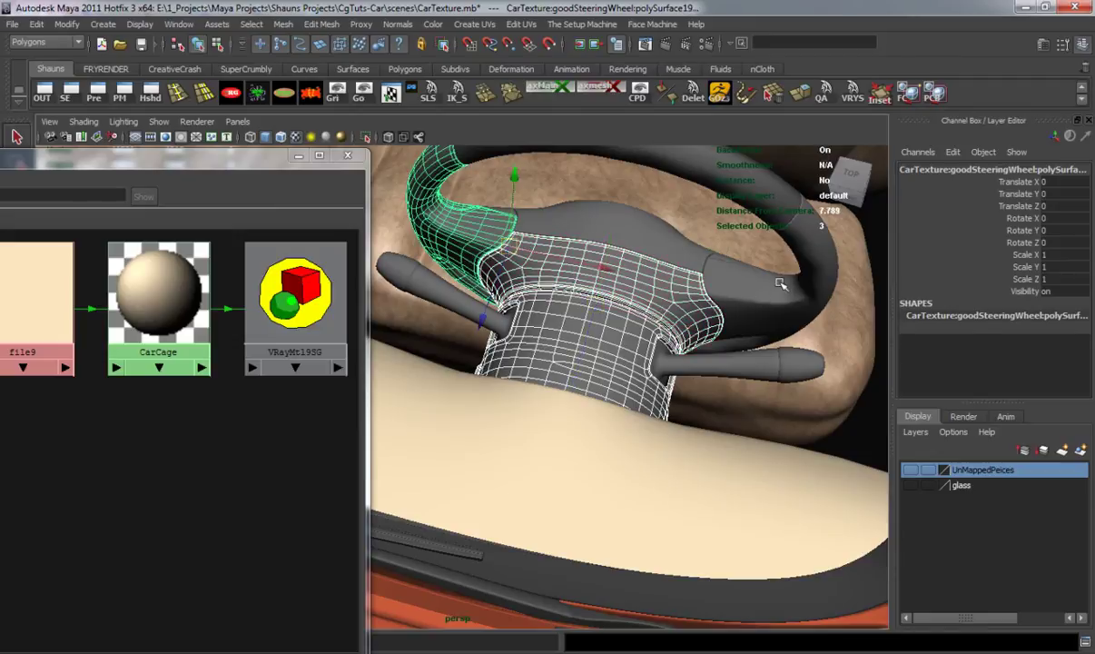
{"action": "left_click", "coordinate": [820, 252], "text": "shift"}
- Add both column stalks without their tips to the selection and assign the CarCage material to all selected parts
{"action": "left_click_drag", "start_coordinate": [638, 317], "coordinate": [668, 342], "text": "alt"}
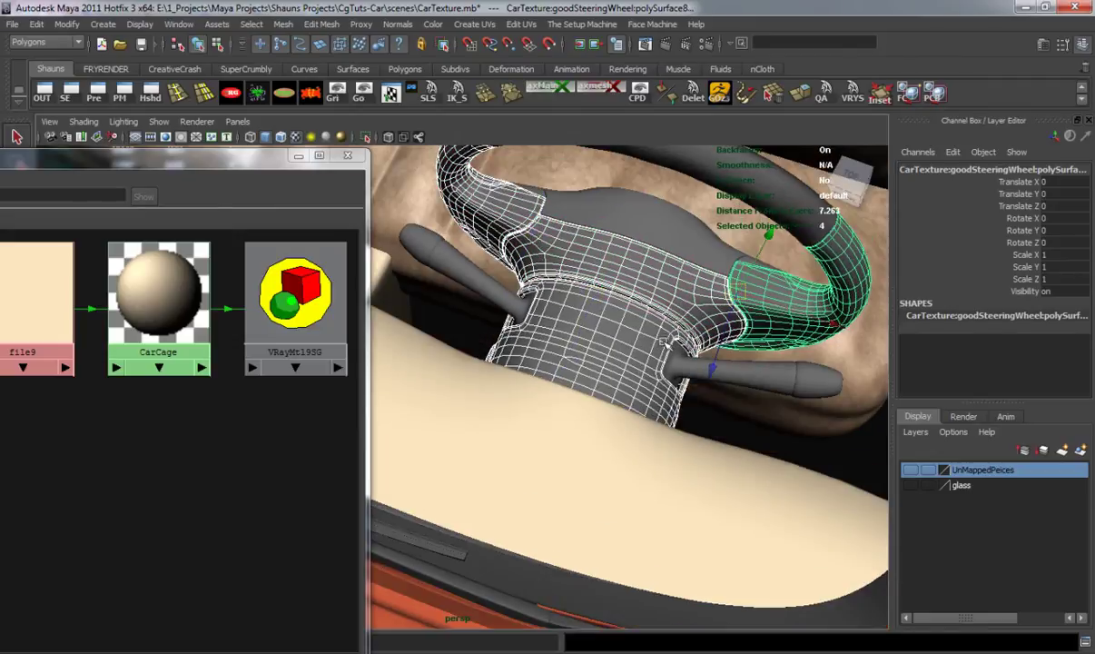
{"action": "left_click", "coordinate": [471, 279], "text": "shift"}
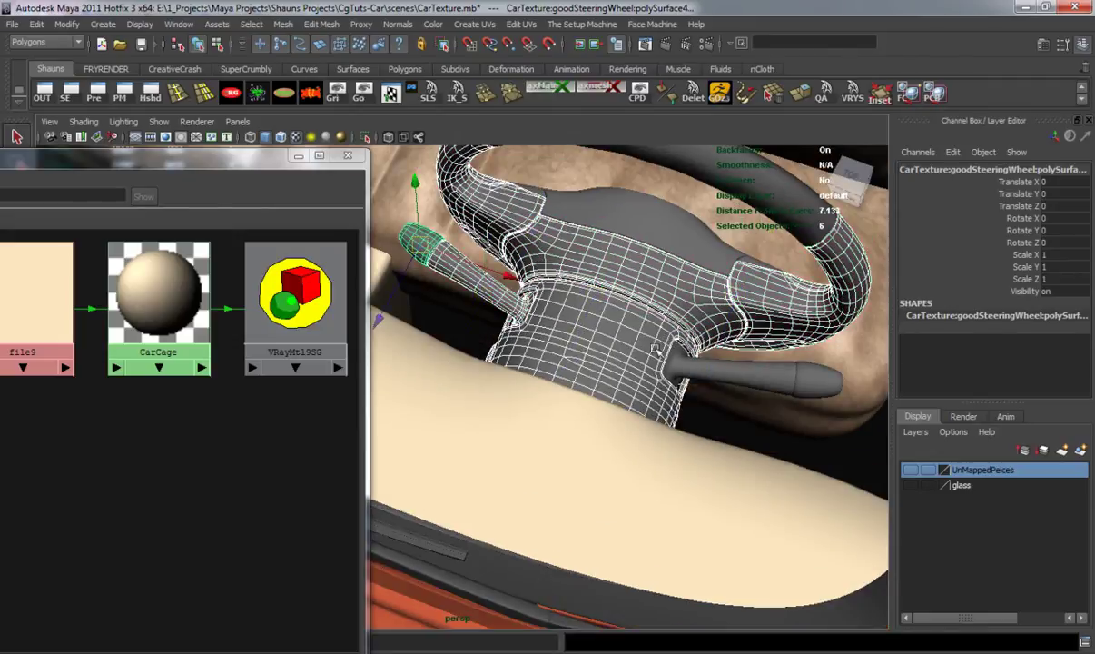
{"action": "left_click_drag", "start_coordinate": [768, 379], "coordinate": [450, 368], "text": "alt"}
{"action": "middle_click_drag", "start_coordinate": [450, 368], "coordinate": [575, 276], "text": "alt"}
{"action": "left_click_drag", "start_coordinate": [556, 334], "coordinate": [618, 319], "text": "alt"}
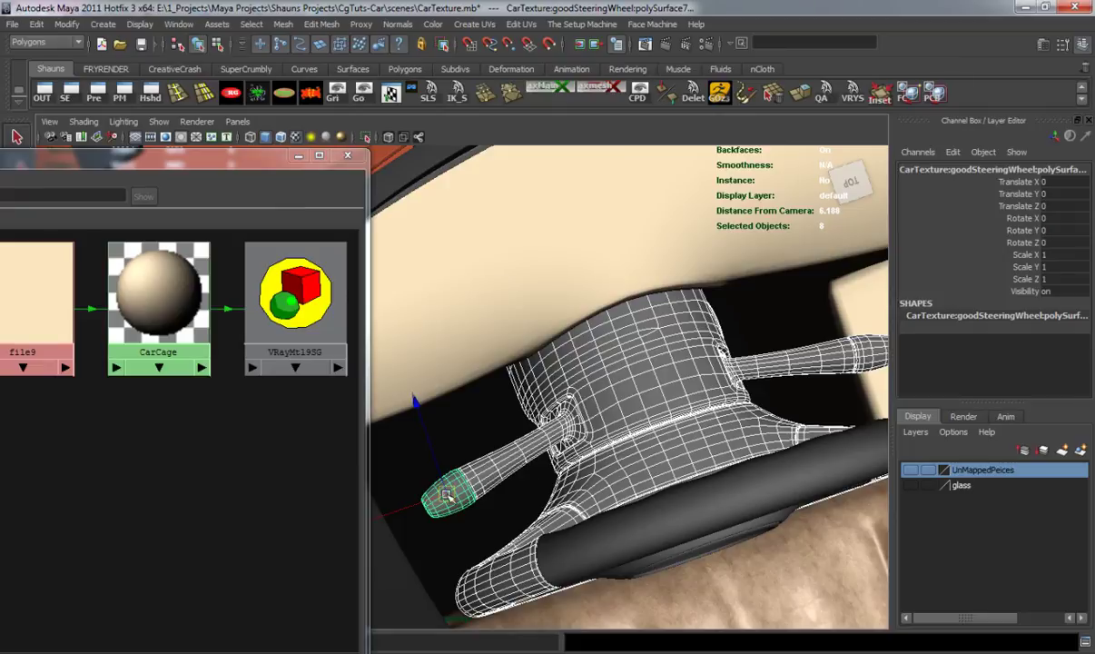
{"action": "middle_click_drag", "start_coordinate": [749, 402], "coordinate": [705, 415], "text": "alt"}
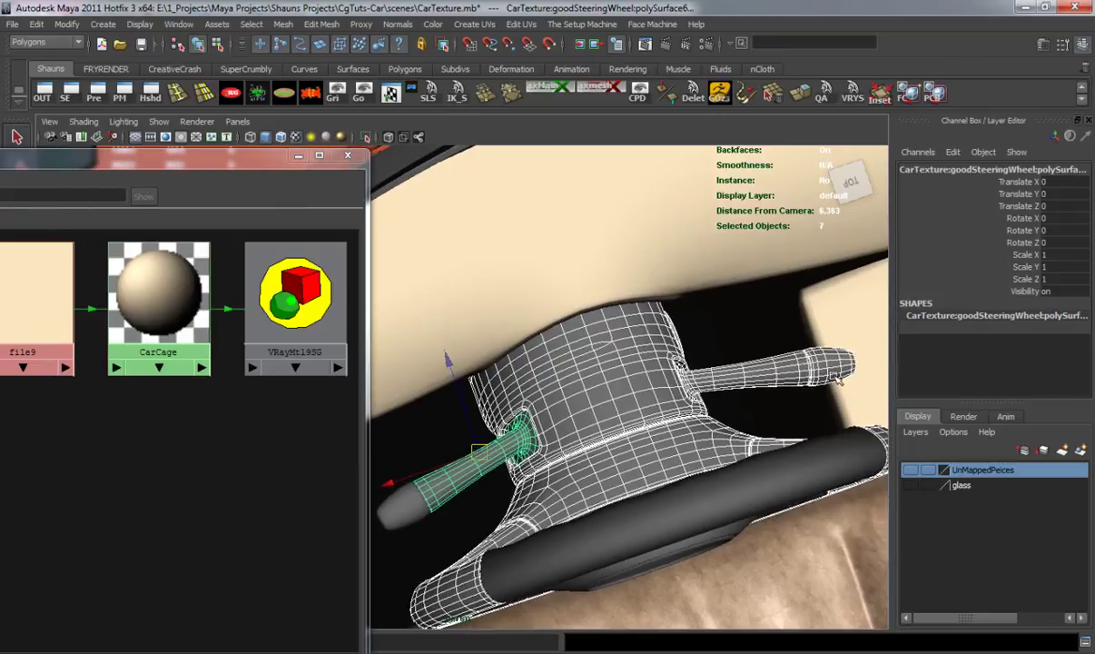
{"action": "left_click_drag", "start_coordinate": [777, 402], "coordinate": [749, 394], "text": "alt"}
{"action": "right_click", "coordinate": [183, 315]}
{"action": "right_click_drag", "start_coordinate": [182, 315], "coordinate": [187, 278]}
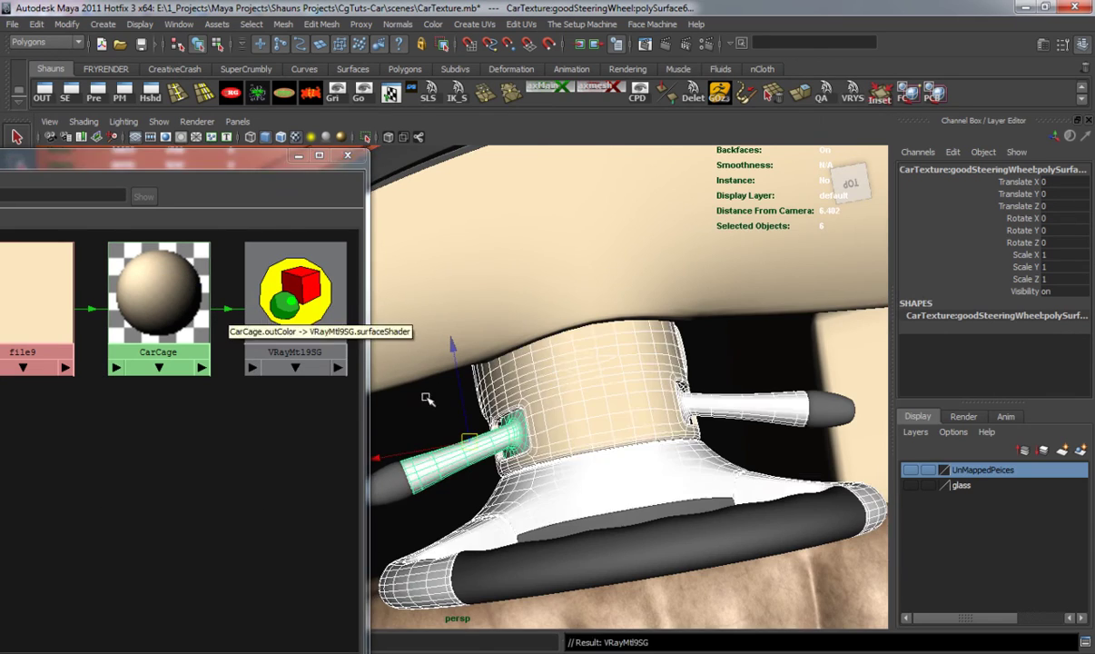
- Assign the CarCage material to the steering wheel's front hub cover, its inner ring and both button panel surrounds
{"action": "scroll", "coordinate": [477, 415], "scroll_direction": "down", "scroll_amount": 8}
{"action": "left_click_drag", "start_coordinate": [477, 415], "coordinate": [407, 312], "text": "alt"}
{"action": "right_click_drag", "start_coordinate": [442, 370], "coordinate": [536, 473], "text": "alt"}
{"action": "middle_click_drag", "start_coordinate": [536, 472], "coordinate": [492, 415], "text": "alt"}
{"action": "right_click_drag", "start_coordinate": [491, 416], "coordinate": [592, 452], "text": "alt"}
{"action": "left_click", "coordinate": [616, 446]}
{"action": "left_click_drag", "start_coordinate": [582, 431], "coordinate": [573, 435], "text": "alt"}
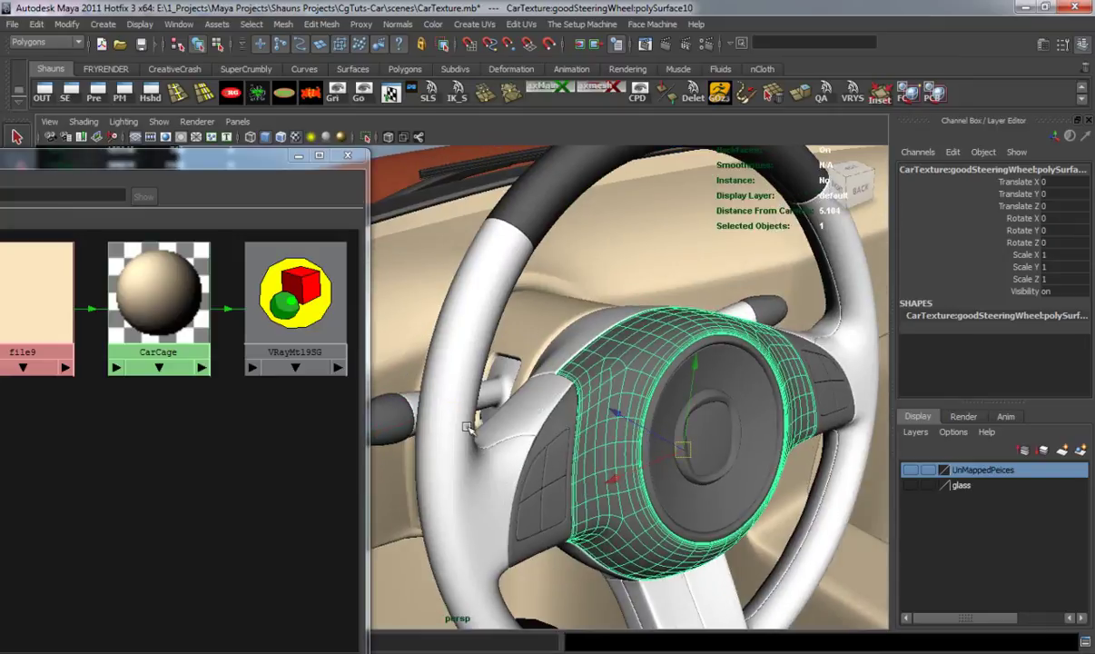
{"action": "left_click", "coordinate": [682, 497], "text": "shift"}
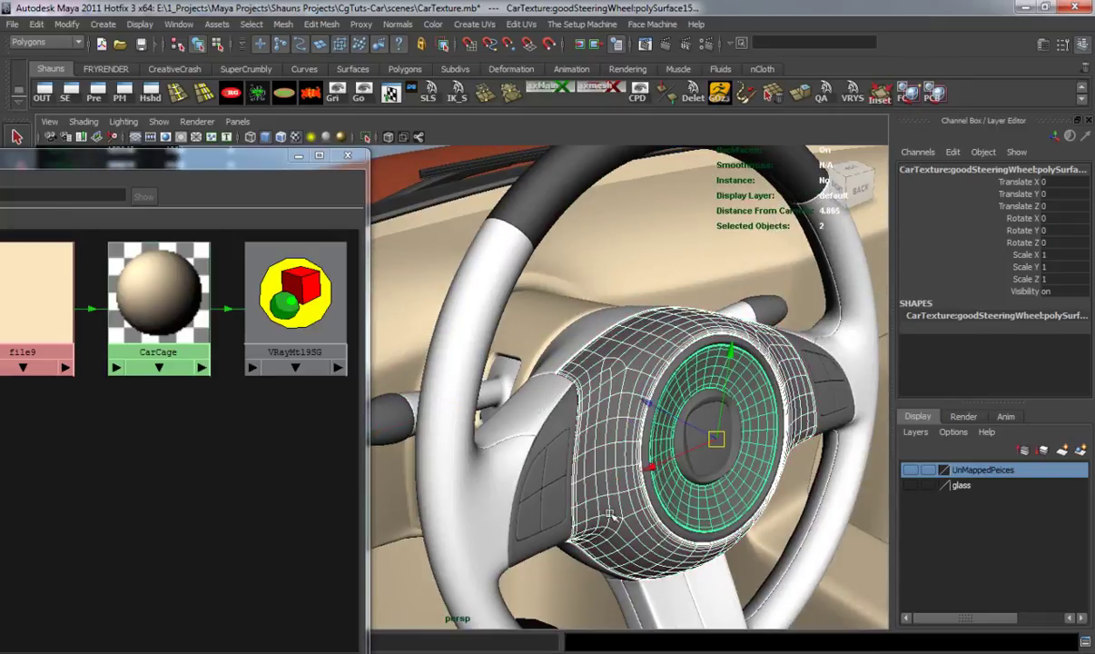
{"action": "left_click", "coordinate": [547, 543], "text": "shift"}
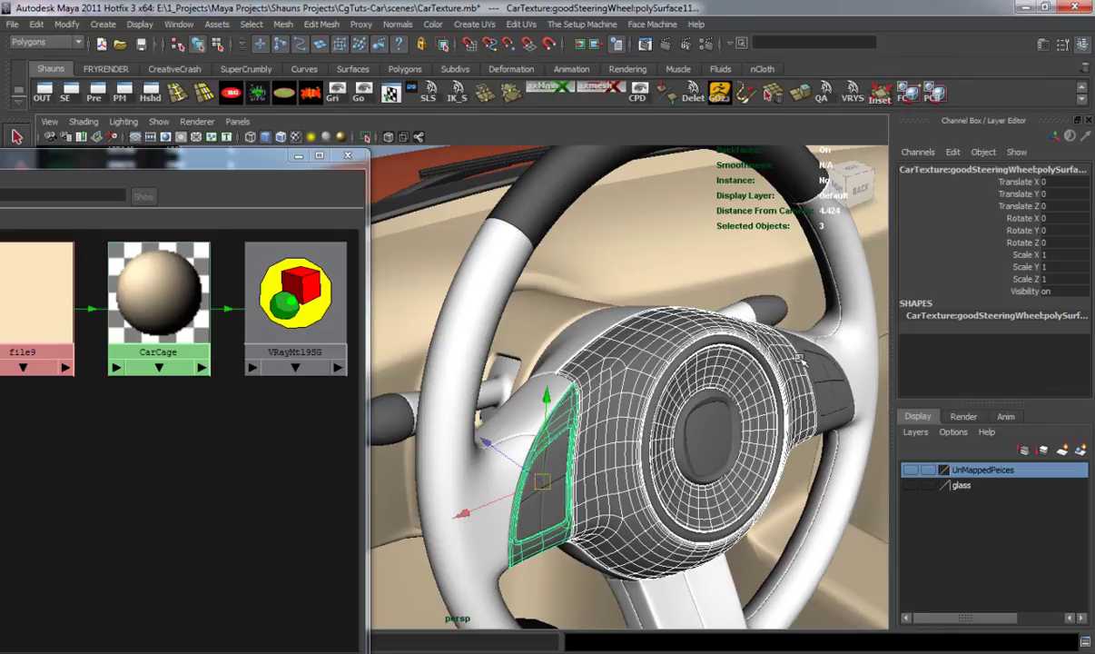
{"action": "right_click", "coordinate": [125, 305]}
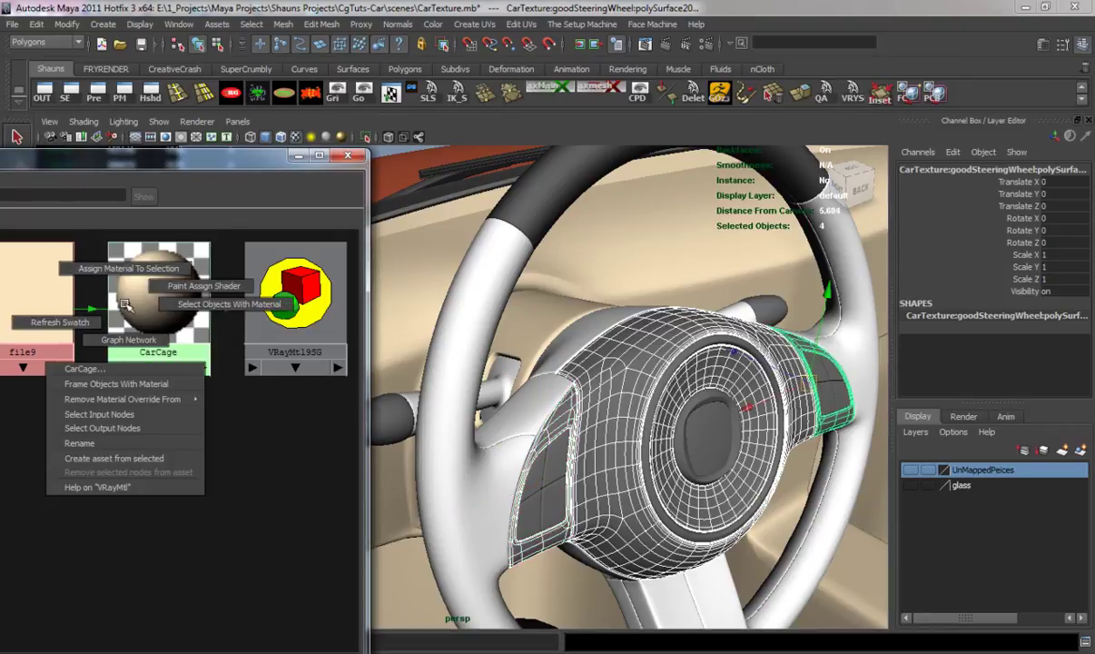
{"action": "right_click_drag", "start_coordinate": [143, 275], "coordinate": [147, 272]}
- Select the dark upper section of the steering wheel rim and graph its Rubber material network
{"action": "right_click_drag", "start_coordinate": [536, 374], "coordinate": [457, 381], "text": "alt"}
{"action": "left_click_drag", "start_coordinate": [457, 381], "coordinate": [469, 283], "text": "alt"}
{"action": "left_click", "coordinate": [459, 257]}
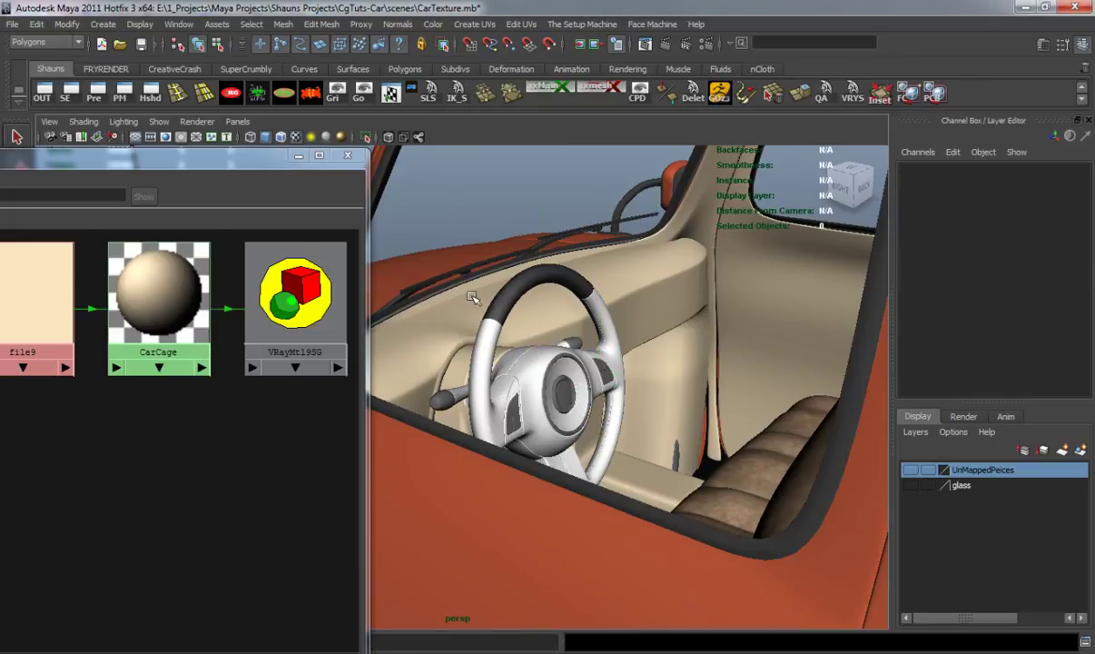
{"action": "left_click", "coordinate": [497, 296]}
{"action": "left_click_drag", "start_coordinate": [123, 160], "coordinate": [89, 202]}
{"action": "left_click", "coordinate": [77, 232]}
- Select the tips of both steering column stalks and assign the Rubber material to them
{"action": "left_click_drag", "start_coordinate": [531, 349], "coordinate": [494, 416], "text": "alt"}
{"action": "scroll", "coordinate": [525, 401], "scroll_direction": "up", "scroll_amount": 3}
{"action": "left_click", "coordinate": [411, 413]}
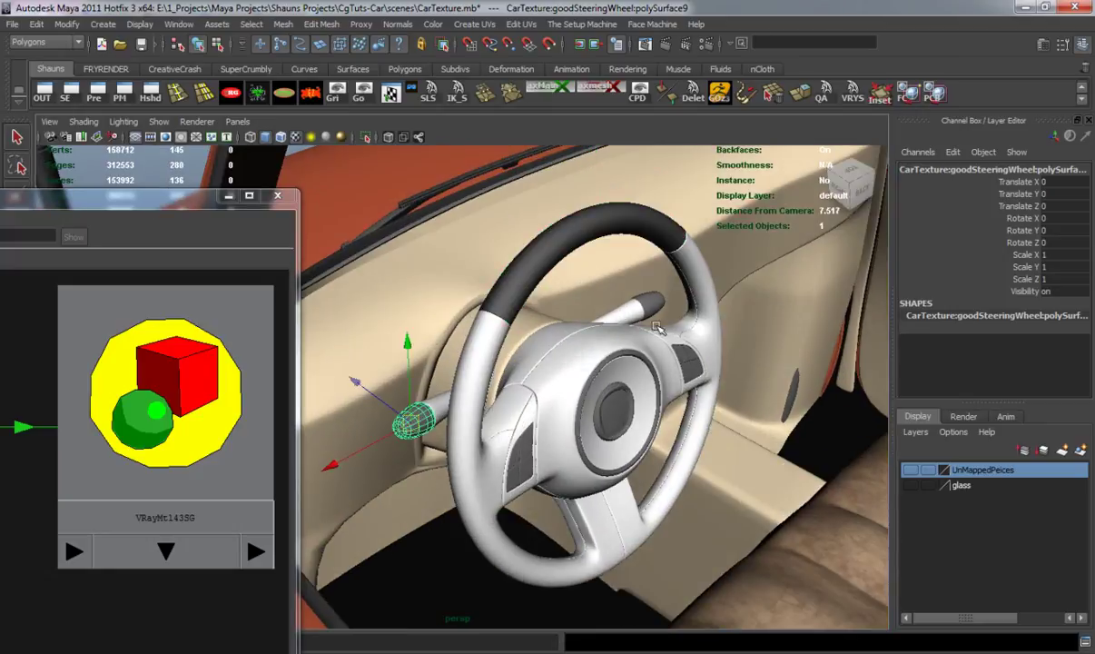
{"action": "left_click_drag", "start_coordinate": [474, 393], "coordinate": [683, 409], "text": "alt"}
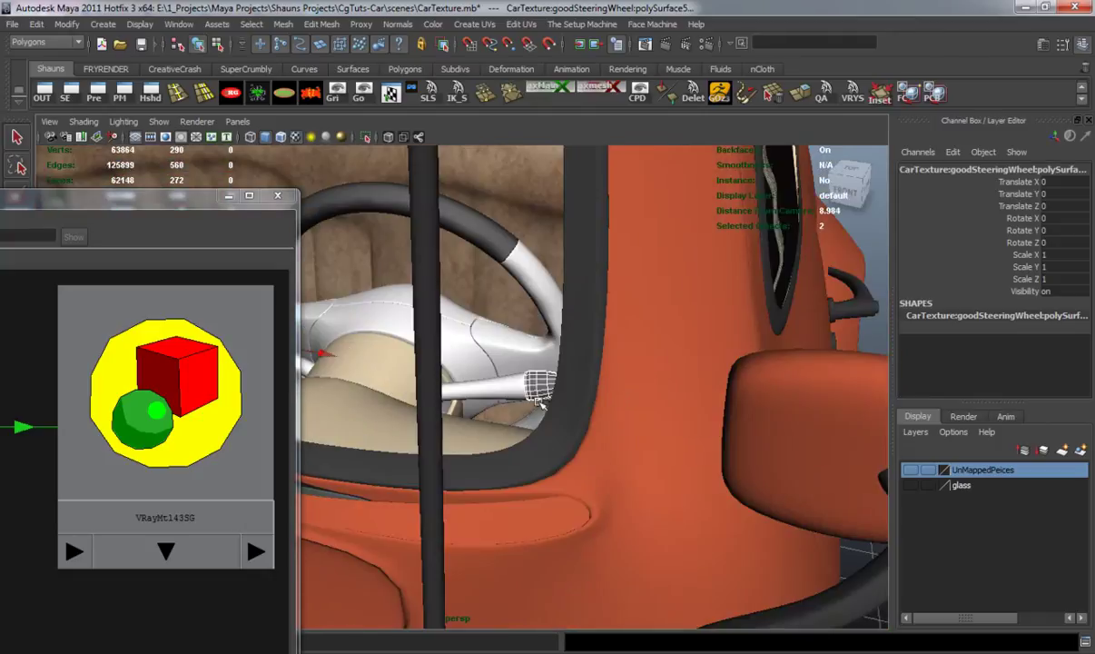
{"action": "right_click_drag", "start_coordinate": [683, 408], "coordinate": [501, 410], "text": "alt"}
{"action": "left_click_drag", "start_coordinate": [501, 410], "coordinate": [527, 404], "text": "alt"}
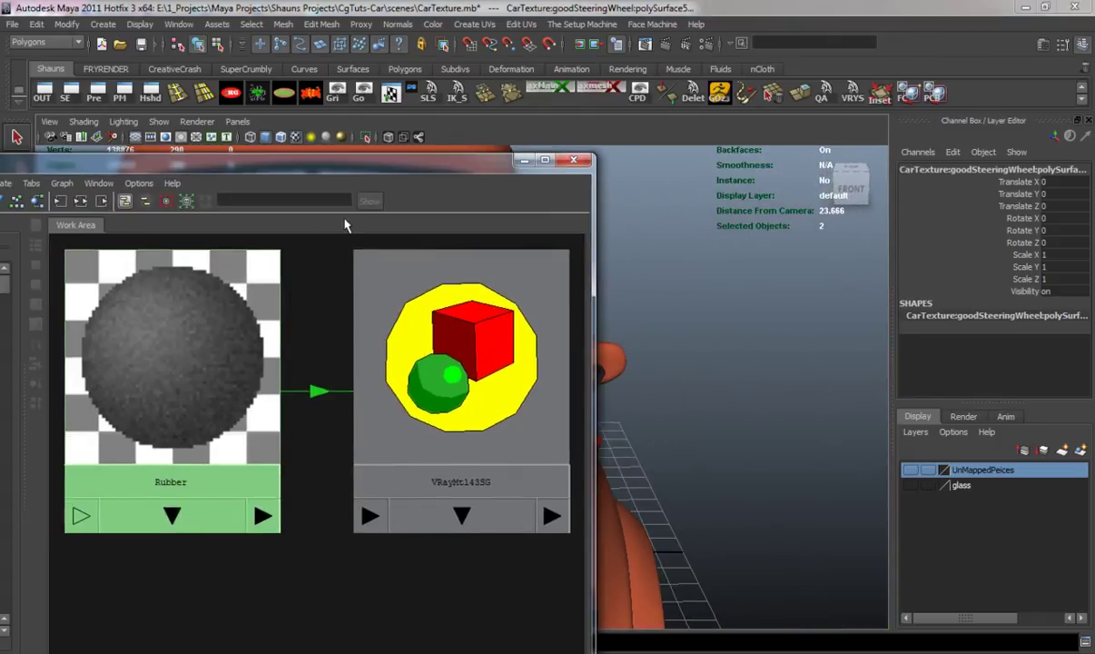
{"action": "right_click", "coordinate": [210, 318]}
{"action": "right_click_drag", "start_coordinate": [216, 284], "coordinate": [216, 281]}
- Clear the selection and examine the materials on the car's interior, roof rack and whole exterior from several angles
{"action": "left_click_drag", "start_coordinate": [484, 170], "coordinate": [454, 621]}
{"action": "left_click_drag", "start_coordinate": [667, 472], "coordinate": [474, 445], "text": "alt"}
{"action": "right_click_drag", "start_coordinate": [474, 445], "coordinate": [457, 441], "text": "alt"}
{"action": "left_click_drag", "start_coordinate": [457, 442], "coordinate": [525, 434], "text": "alt"}
{"action": "right_click_drag", "start_coordinate": [525, 434], "coordinate": [473, 527], "text": "alt"}
{"action": "left_click_drag", "start_coordinate": [473, 527], "coordinate": [623, 457], "text": "alt"}
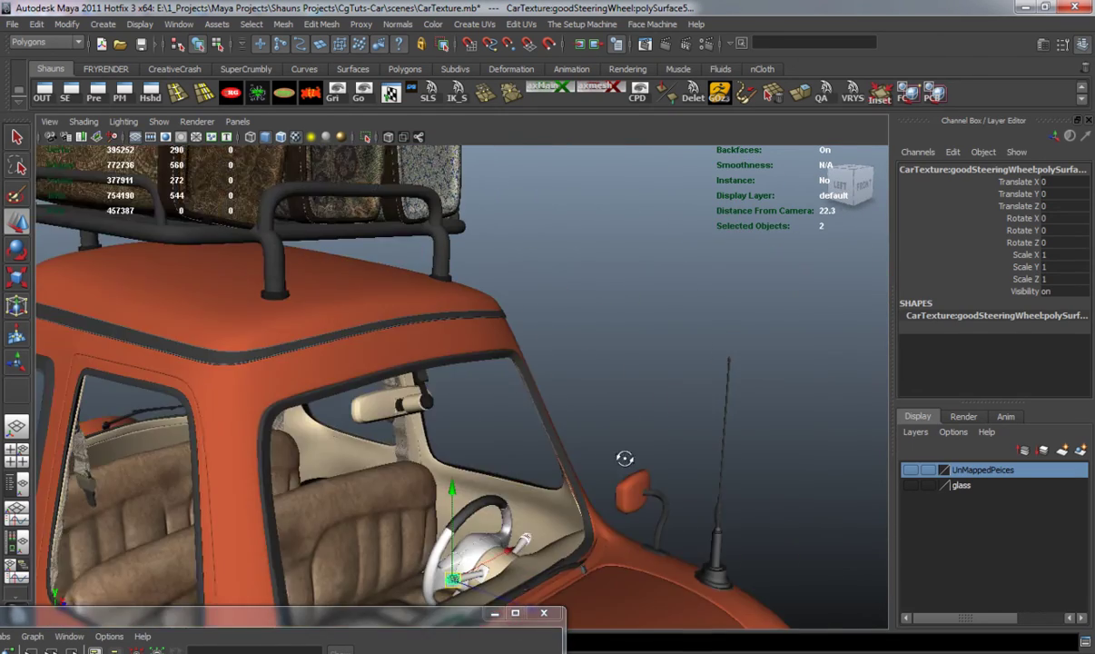
{"action": "middle_click_drag", "start_coordinate": [377, 454], "coordinate": [418, 362], "text": "alt"}
{"action": "right_click_drag", "start_coordinate": [495, 495], "coordinate": [467, 484], "text": "alt"}
{"action": "middle_click_drag", "start_coordinate": [467, 484], "coordinate": [456, 276], "text": "alt"}
{"action": "left_click_drag", "start_coordinate": [411, 423], "coordinate": [186, 406], "text": "alt"}
{"action": "right_click_drag", "start_coordinate": [371, 377], "coordinate": [318, 368], "text": "alt"}
{"action": "left_click_drag", "start_coordinate": [318, 368], "coordinate": [348, 386], "text": "alt"}
{"action": "middle_click_drag", "start_coordinate": [349, 386], "coordinate": [343, 435], "text": "alt"}
{"action": "left_click_drag", "start_coordinate": [343, 434], "coordinate": [381, 436], "text": "alt"}
{"action": "middle_click_drag", "start_coordinate": [380, 436], "coordinate": [368, 484], "text": "alt"}
{"action": "left_click_drag", "start_coordinate": [324, 447], "coordinate": [476, 435], "text": "alt"}
{"action": "right_click_drag", "start_coordinate": [463, 427], "coordinate": [347, 397], "text": "alt"}
{"action": "left_click_drag", "start_coordinate": [347, 397], "coordinate": [255, 397], "text": "alt"}
{"action": "left_click", "coordinate": [254, 397]}
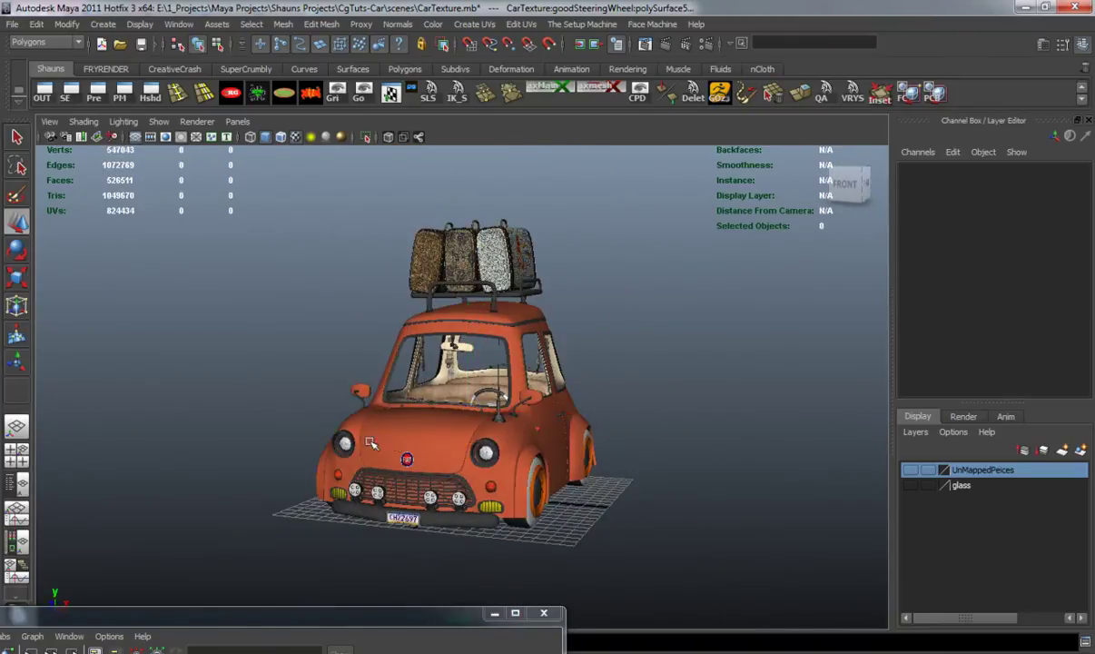
{"action": "right_click_drag", "start_coordinate": [332, 436], "coordinate": [425, 458], "text": "alt"}
{"action": "left_click_drag", "start_coordinate": [425, 458], "coordinate": [368, 488], "text": "alt"}
{"action": "left_click_drag", "start_coordinate": [389, 624], "coordinate": [461, 187]}
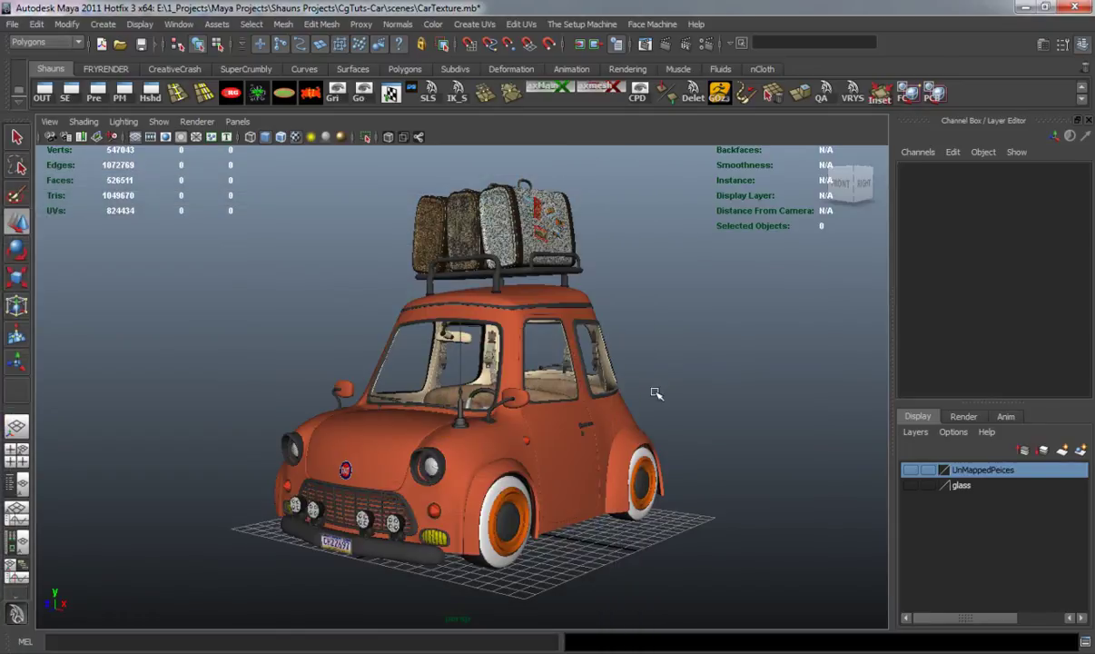